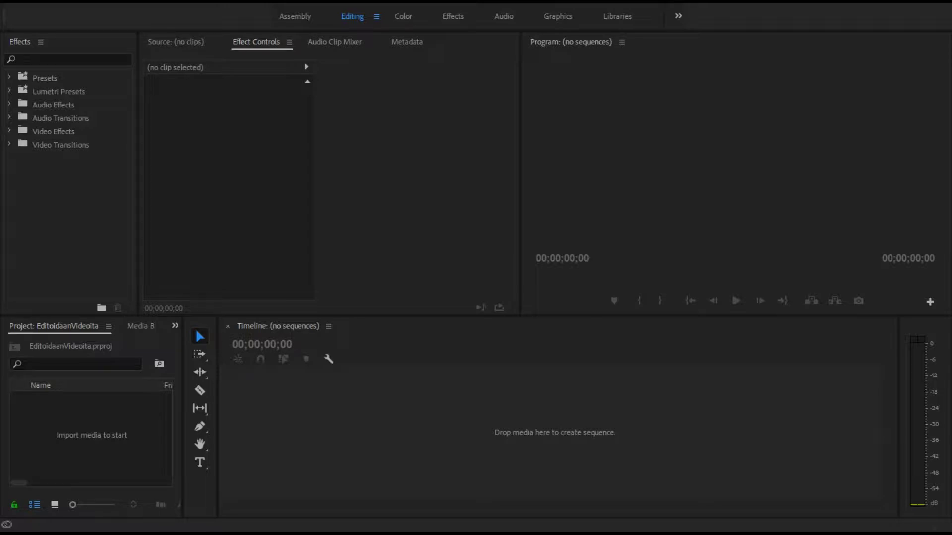
- Import 00176.MTS with Ctrl+I, build the 00176 sequence from it, and preview from about 00:00:23
{"action": "key", "text": "ctrl+i"}
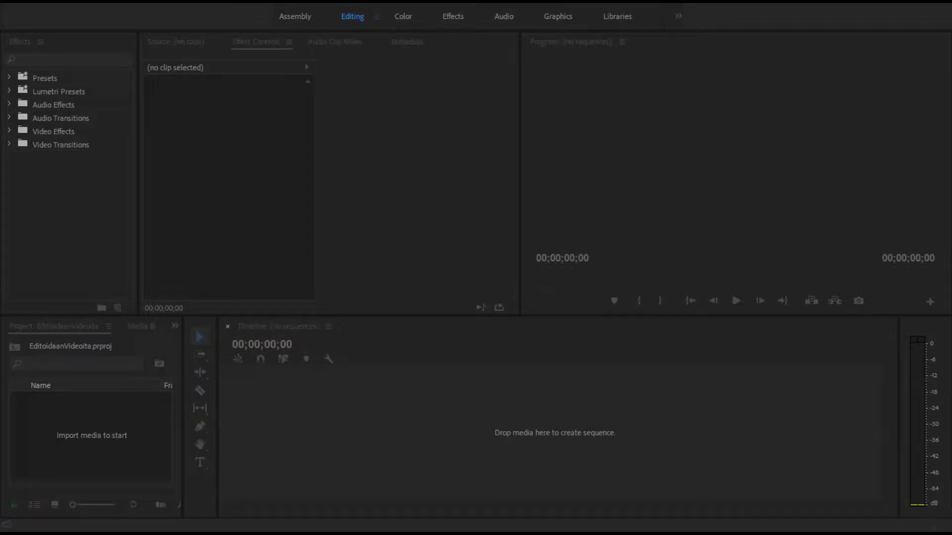
{"action": "key", "text": "Return"}
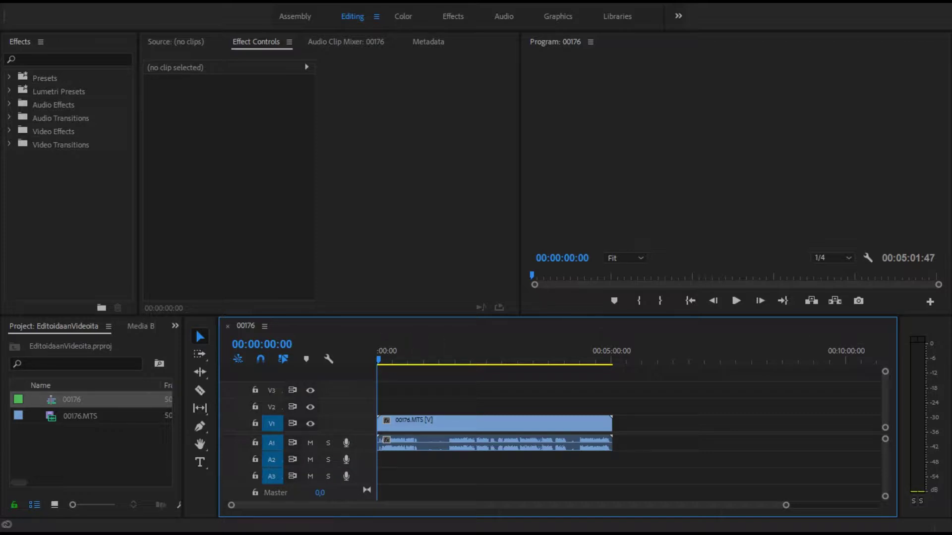
{"action": "left_click", "coordinate": [395, 356]}
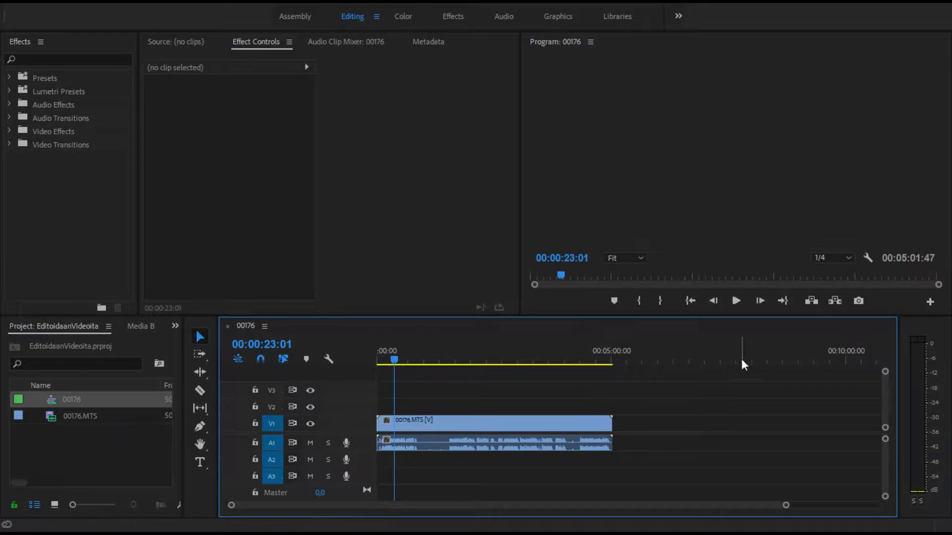
{"action": "left_click", "coordinate": [738, 299]}
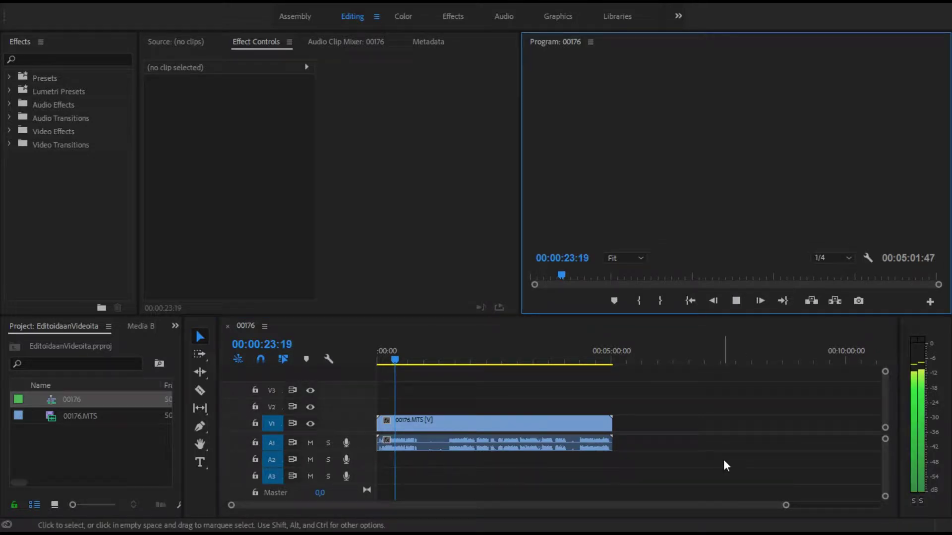
{"action": "left_click", "coordinate": [739, 302]}
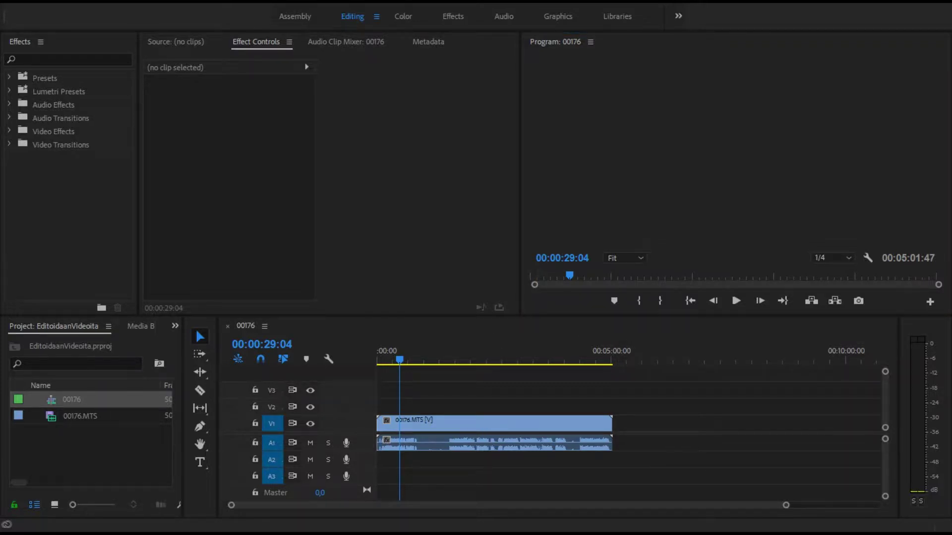
- Place kuinkakuvaamme.mp3 on track A2, zoom the timeline, and play near the two-minute mark
{"action": "left_click_drag", "start_coordinate": [501, 461], "coordinate": [384, 460]}
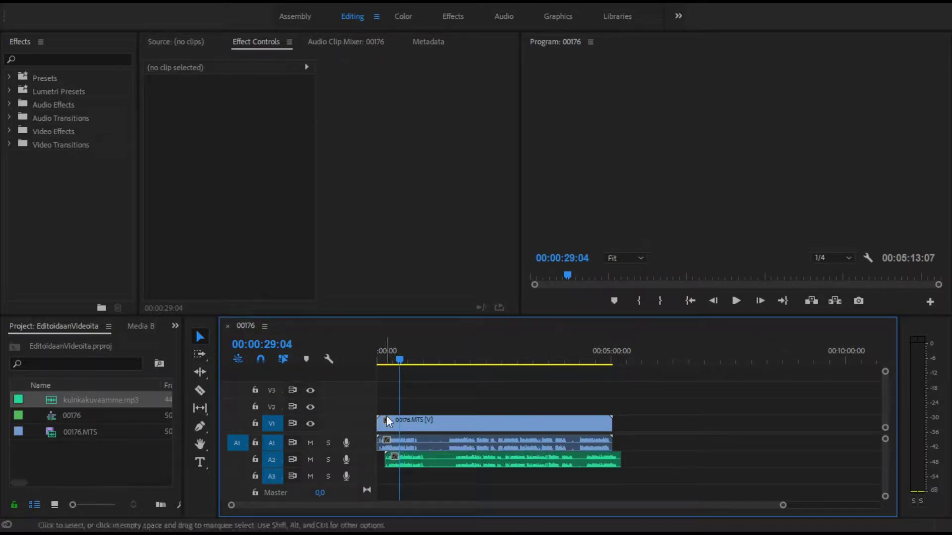
{"action": "left_click_drag", "start_coordinate": [785, 506], "coordinate": [658, 505]}
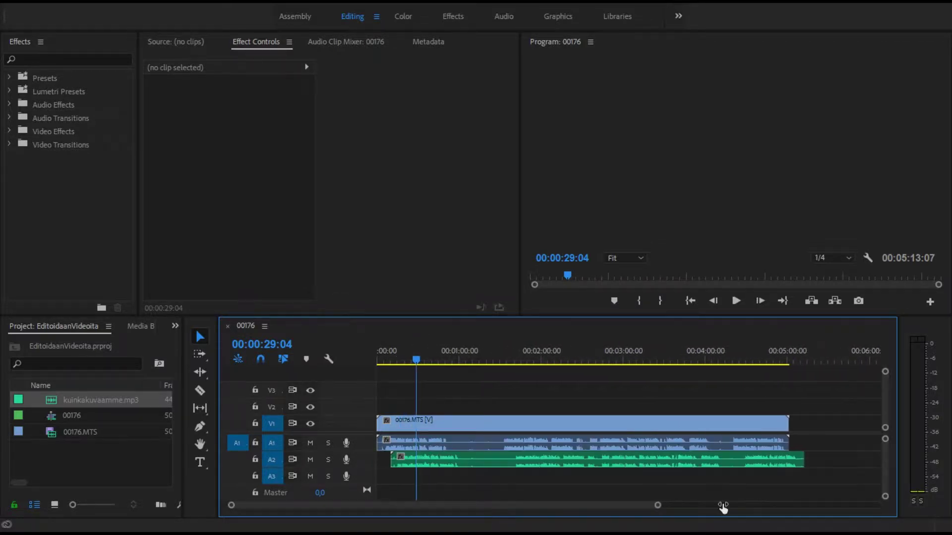
{"action": "left_click", "coordinate": [518, 353]}
{"action": "key", "text": "space"}
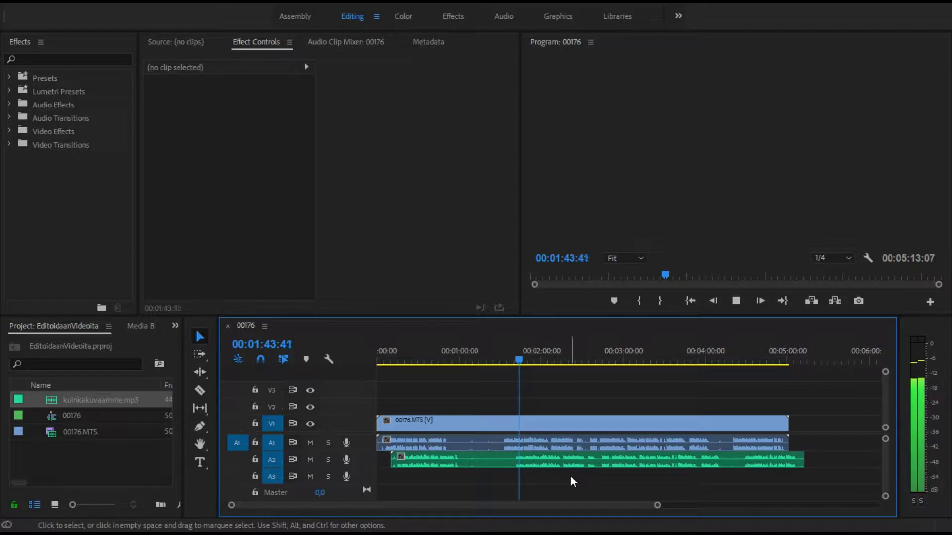
{"action": "key", "text": "space"}
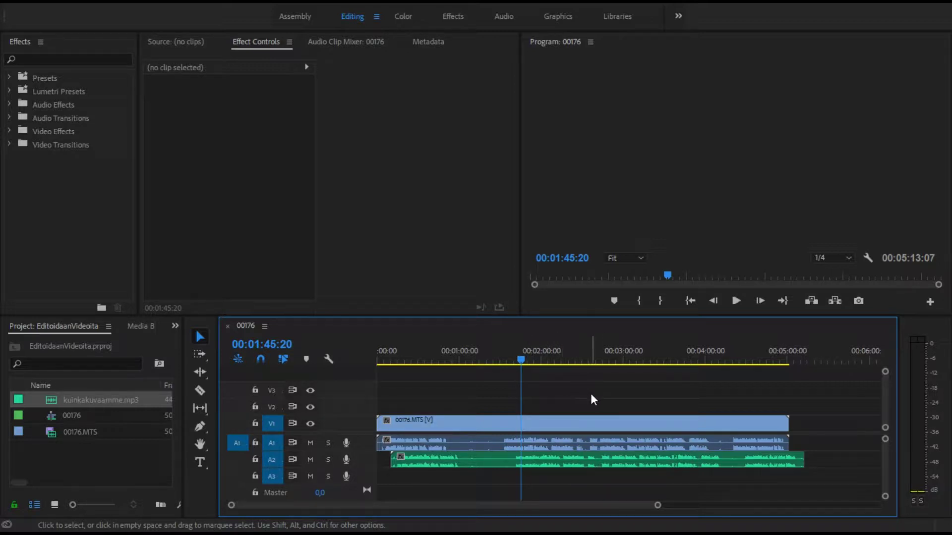
- Select the music clip and the 00176.MTS clip in turn to inspect them, then deselect all
{"action": "left_click", "coordinate": [501, 458]}
{"action": "left_click", "coordinate": [507, 423]}
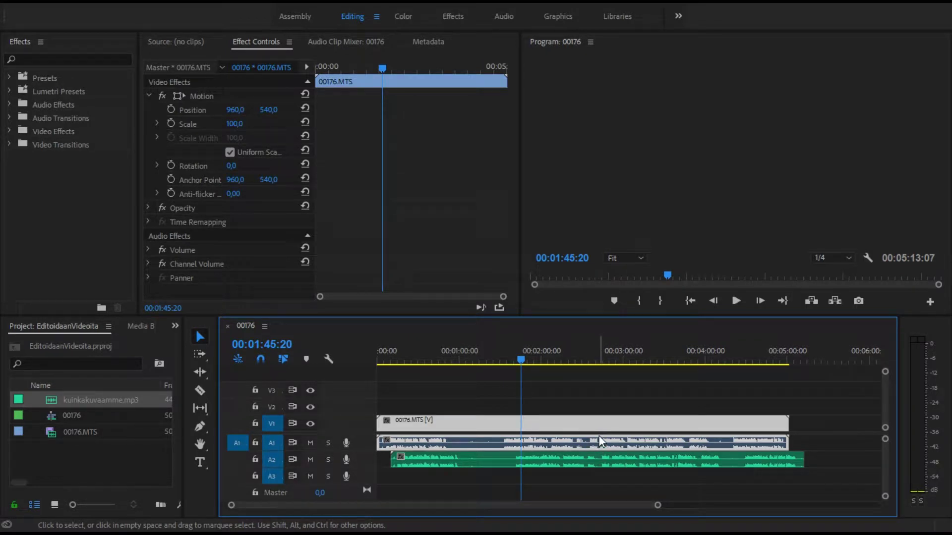
{"action": "left_click", "coordinate": [603, 459]}
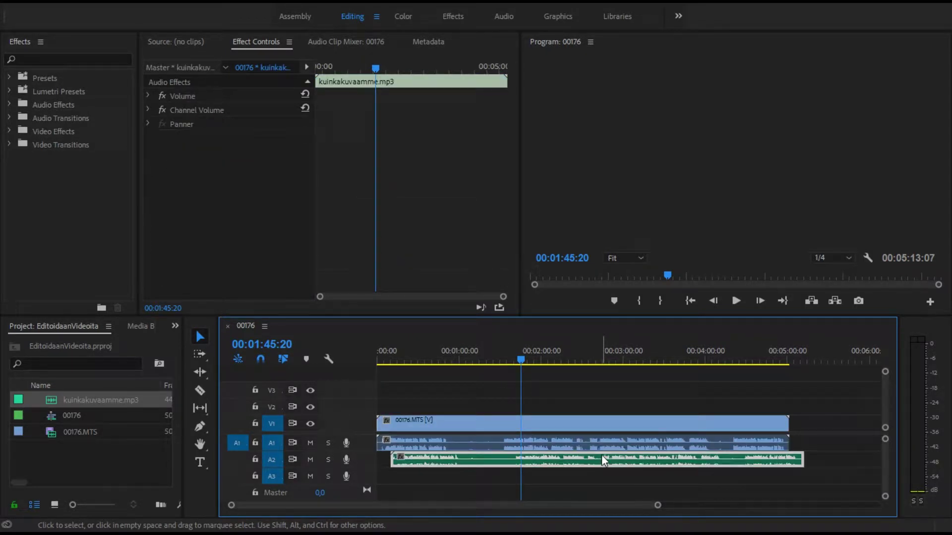
{"action": "left_click", "coordinate": [565, 397]}
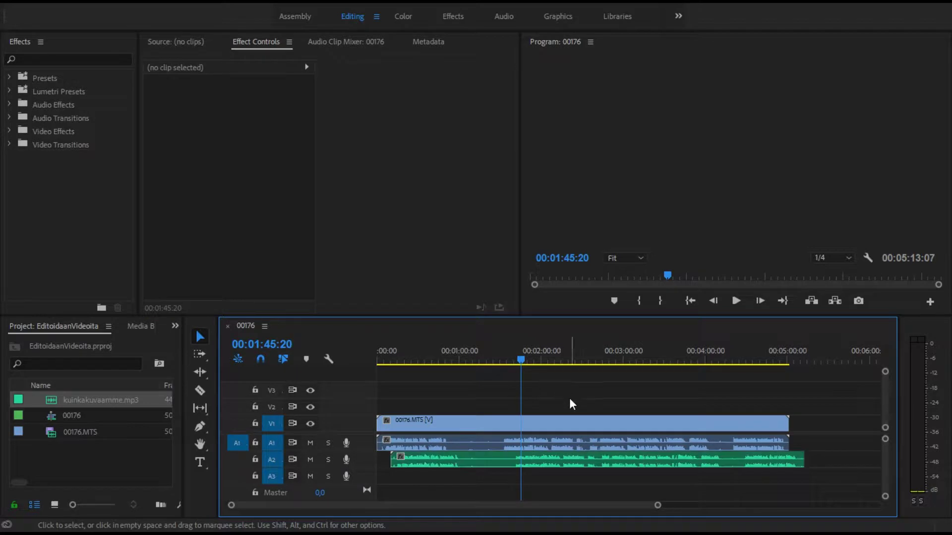
- Select the V1, A1 and A2 clips together and synchronize them by audio
{"action": "left_click_drag", "start_coordinate": [560, 390], "coordinate": [588, 491]}
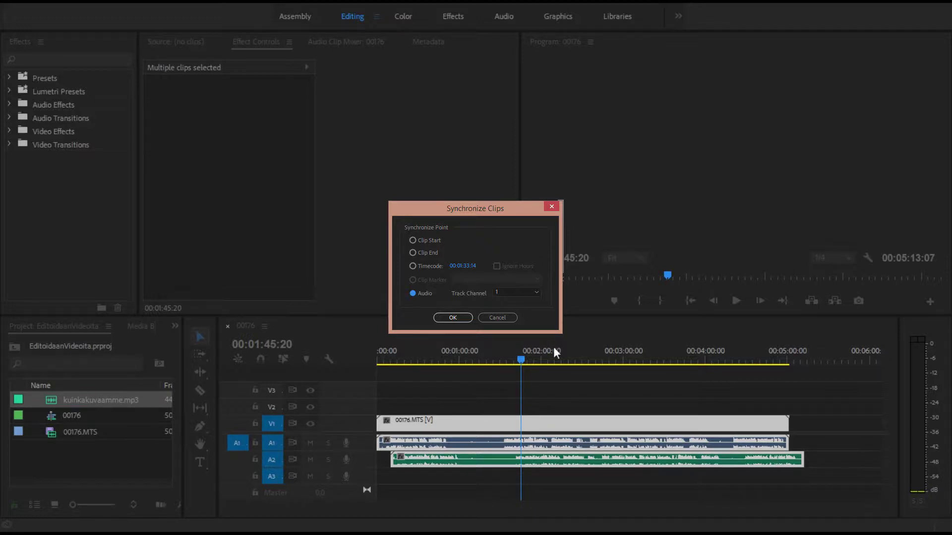
{"action": "key", "text": "Return"}
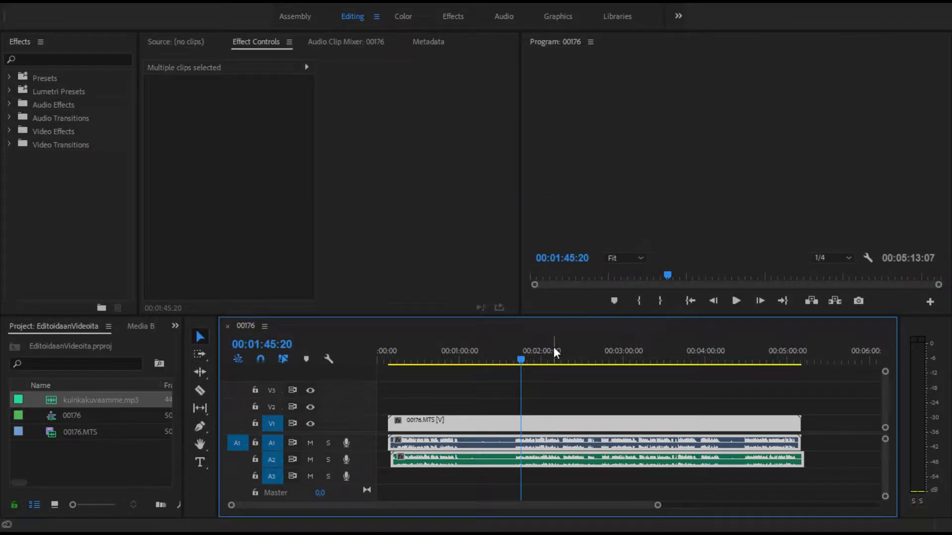
- Play the synced section near 01:48 with music track A2 muted to hear only camera audio
{"action": "left_click", "coordinate": [525, 356]}
{"action": "key", "text": "space"}
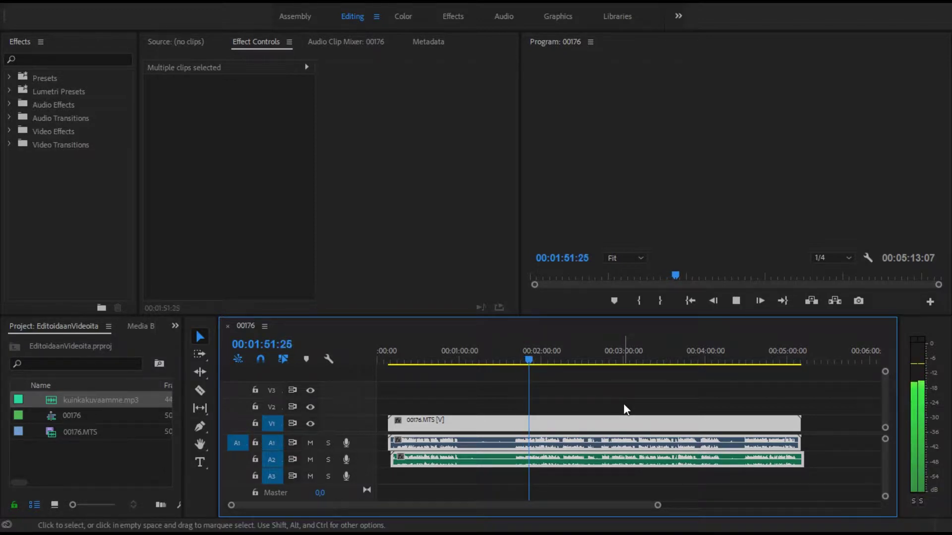
{"action": "key", "text": "space"}
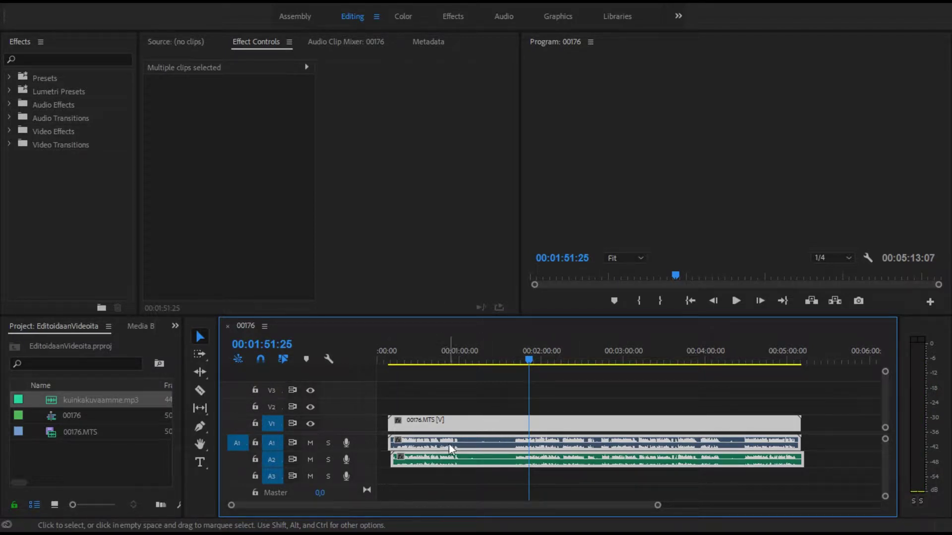
{"action": "left_click_drag", "start_coordinate": [529, 361], "coordinate": [525, 365]}
{"action": "left_click", "coordinate": [310, 459]}
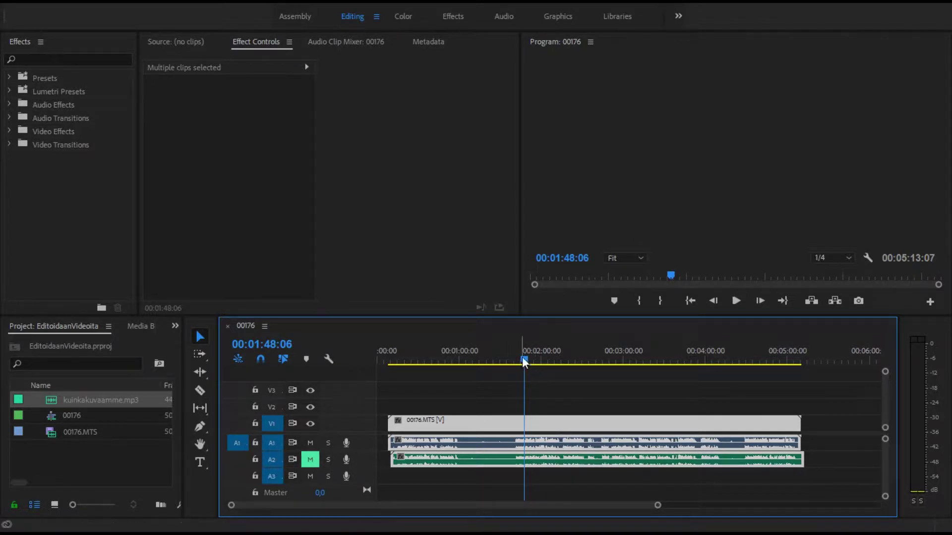
{"action": "key", "text": "space"}
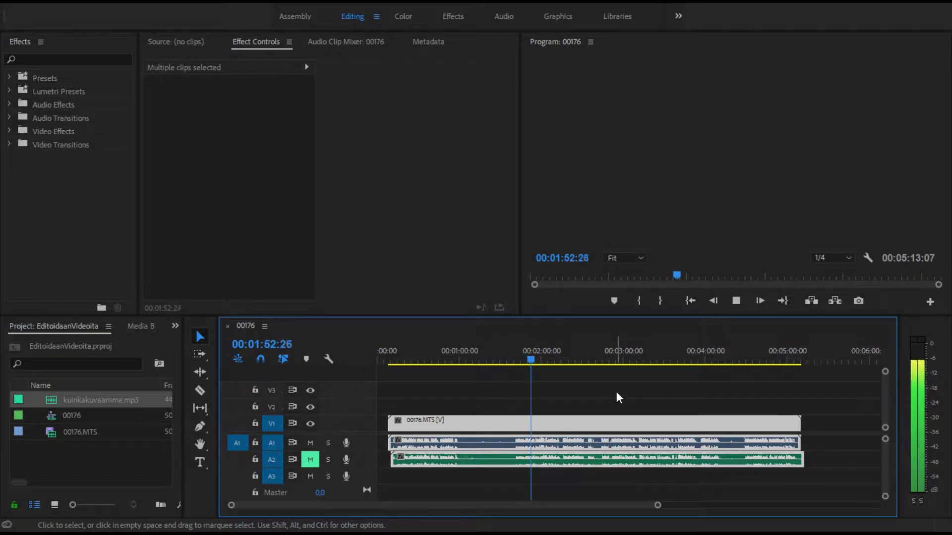
{"action": "key", "text": "space"}
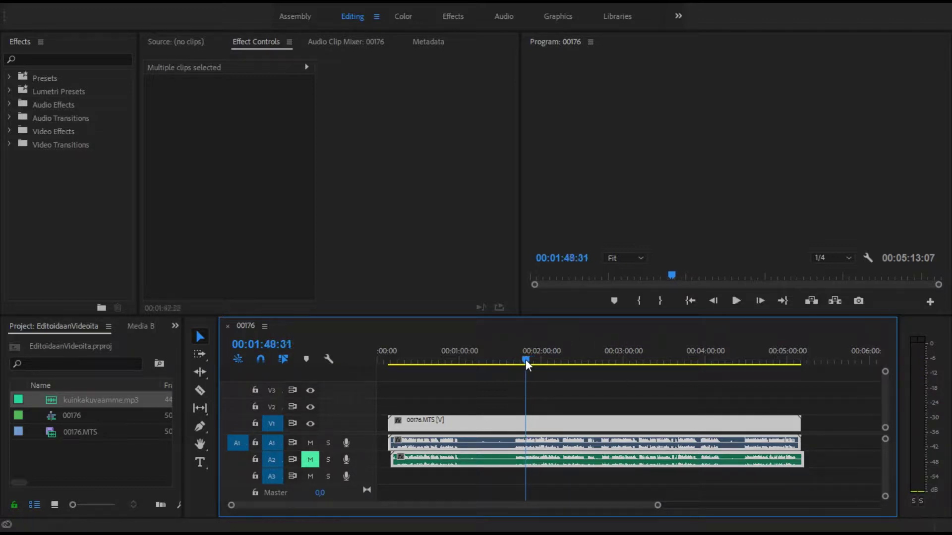
- Mute the camera audio instead and play from about 01:44 with only the music audible
{"action": "left_click_drag", "start_coordinate": [530, 358], "coordinate": [519, 359]}
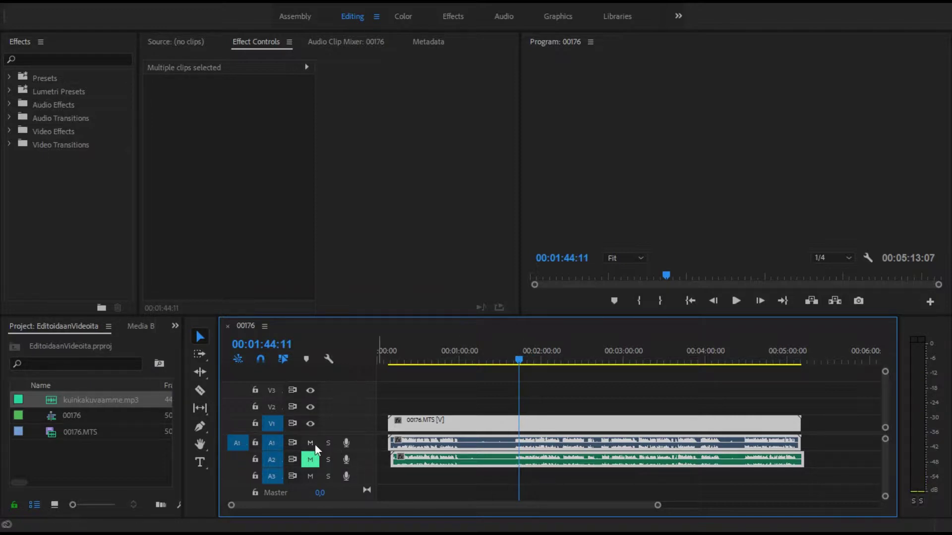
{"action": "left_click", "coordinate": [310, 460]}
{"action": "key", "text": "space"}
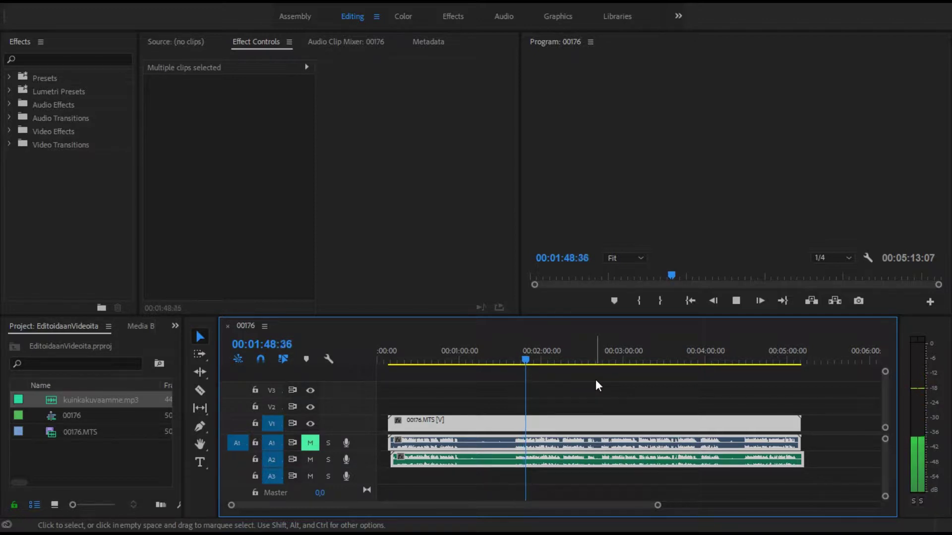
{"action": "key", "text": "space"}
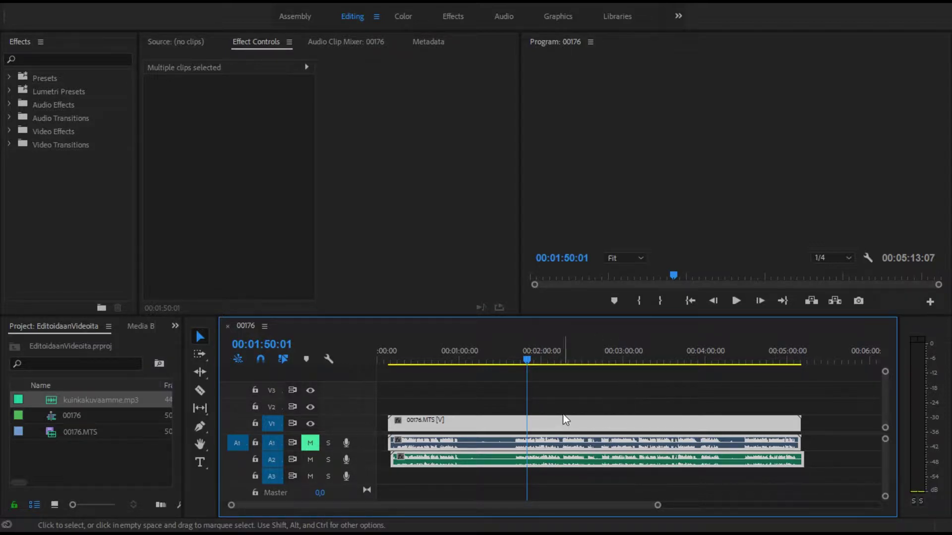
- Move the synced 00176 clips toward the sequence end and add 2018-03-30 13.11.54.mp4 near the start
{"action": "left_click_drag", "start_coordinate": [565, 420], "coordinate": [769, 426]}
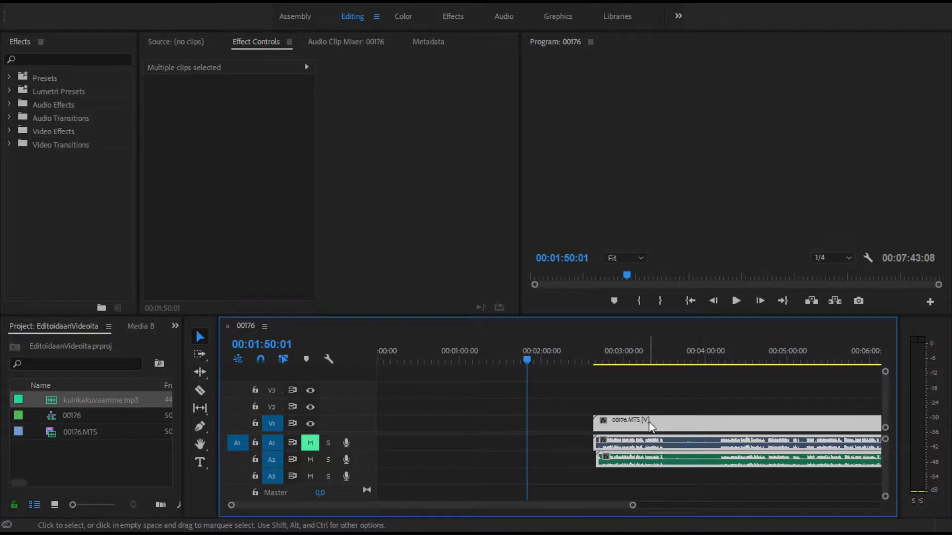
{"action": "left_click_drag", "start_coordinate": [653, 426], "coordinate": [871, 425]}
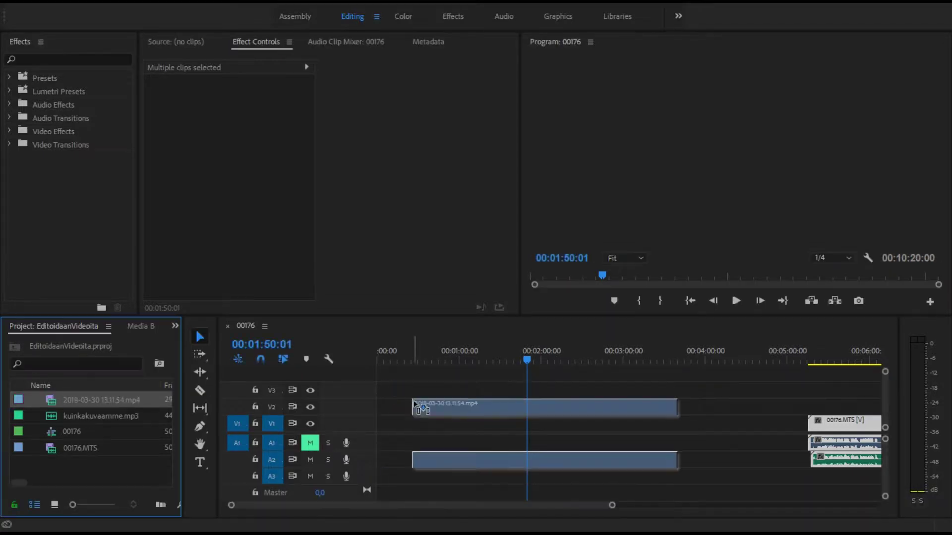
{"action": "left_click_drag", "start_coordinate": [585, 469], "coordinate": [600, 475]}
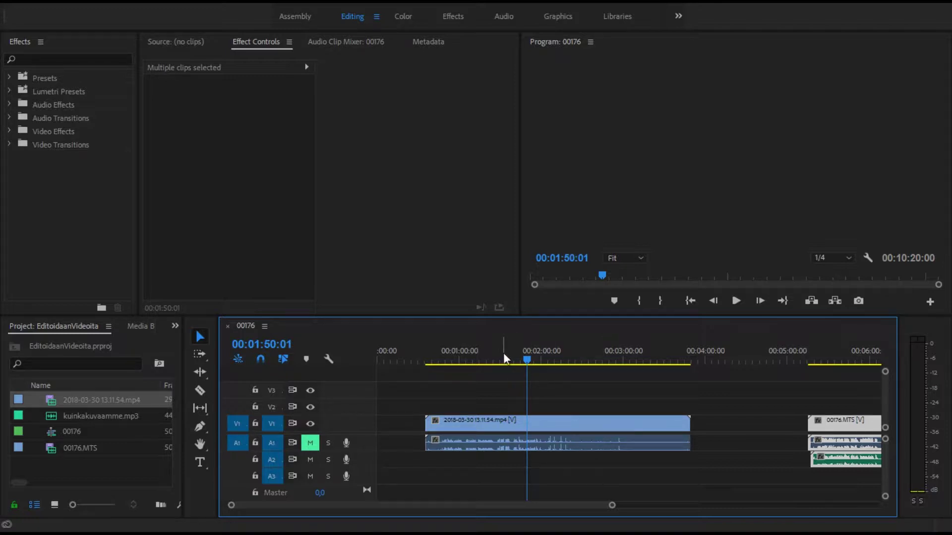
{"action": "left_click_drag", "start_coordinate": [468, 350], "coordinate": [558, 351]}
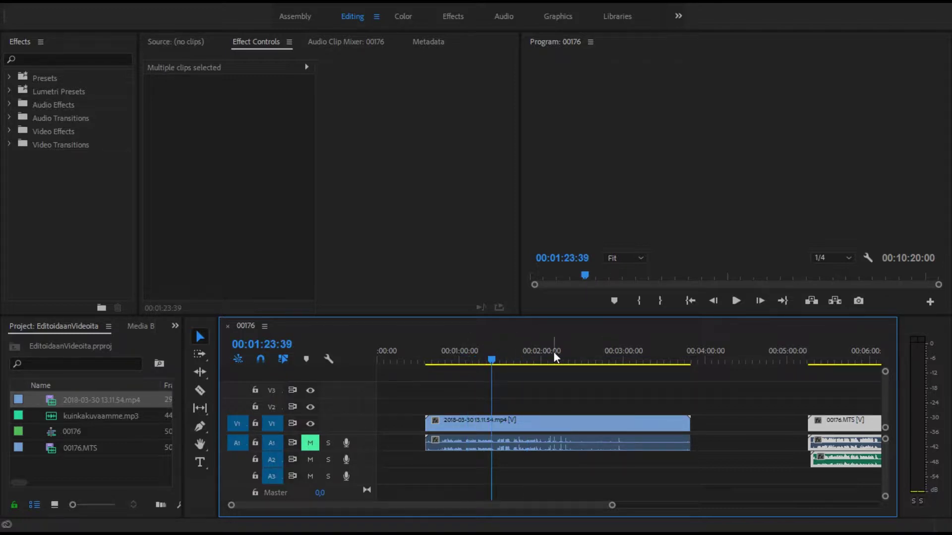
{"action": "left_click_drag", "start_coordinate": [619, 350], "coordinate": [552, 337]}
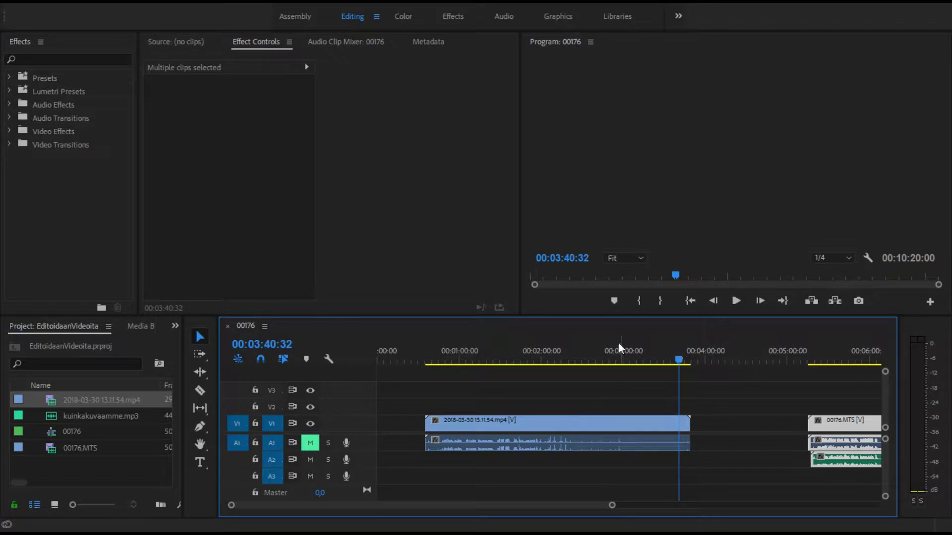
{"action": "left_click_drag", "start_coordinate": [443, 354], "coordinate": [429, 354]}
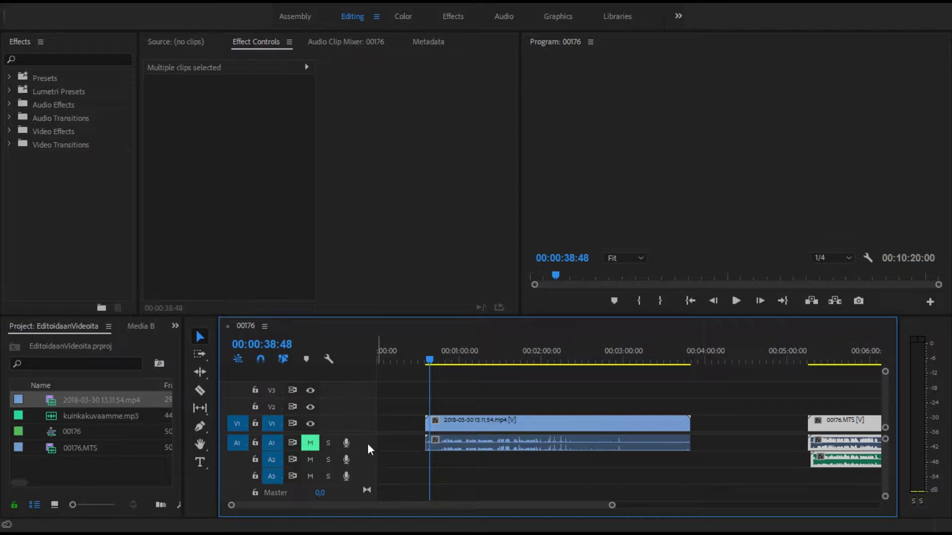
- Collapse track A1, drag the clip's audio down to A2, and expand A2 to show the waveform
{"action": "double_click", "coordinate": [367, 448]}
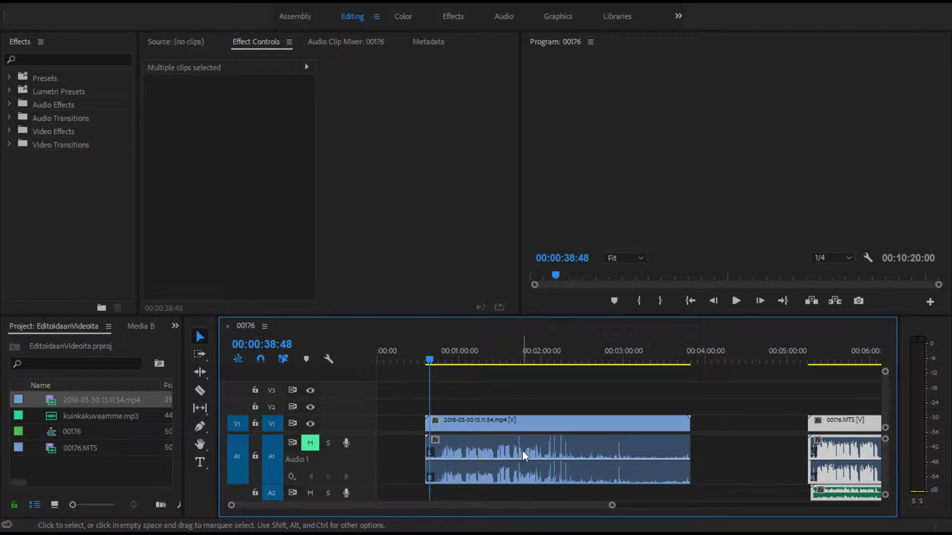
{"action": "left_click_drag", "start_coordinate": [432, 358], "coordinate": [440, 356]}
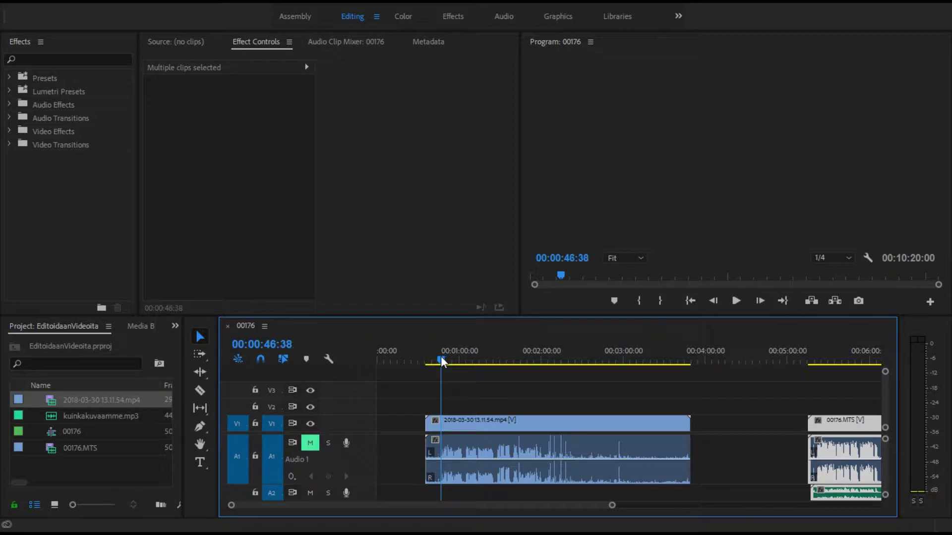
{"action": "left_click", "coordinate": [735, 301]}
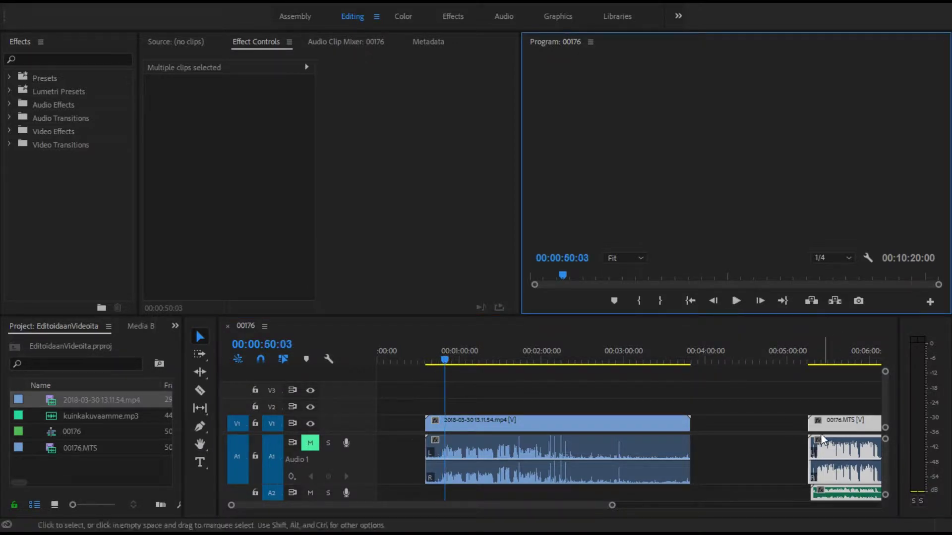
{"action": "double_click", "coordinate": [362, 440]}
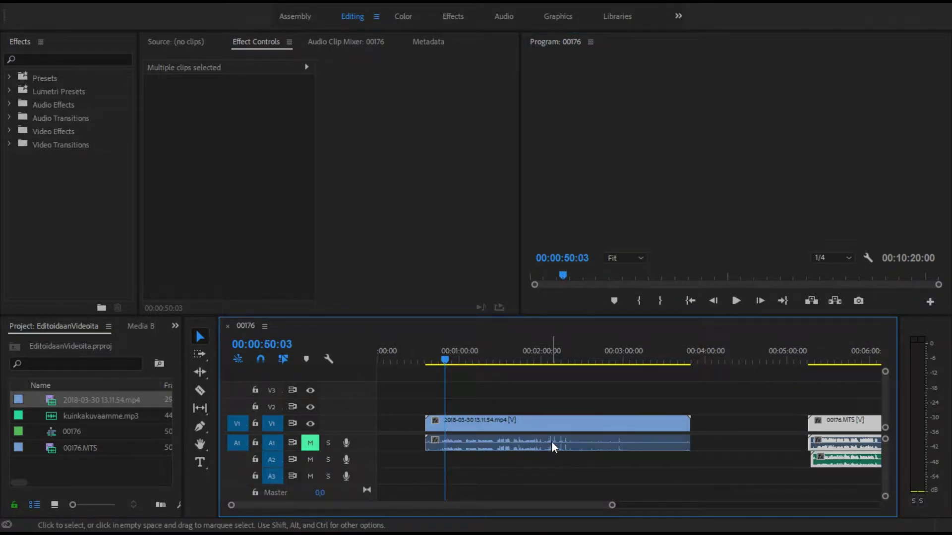
{"action": "left_click_drag", "start_coordinate": [551, 444], "coordinate": [552, 458]}
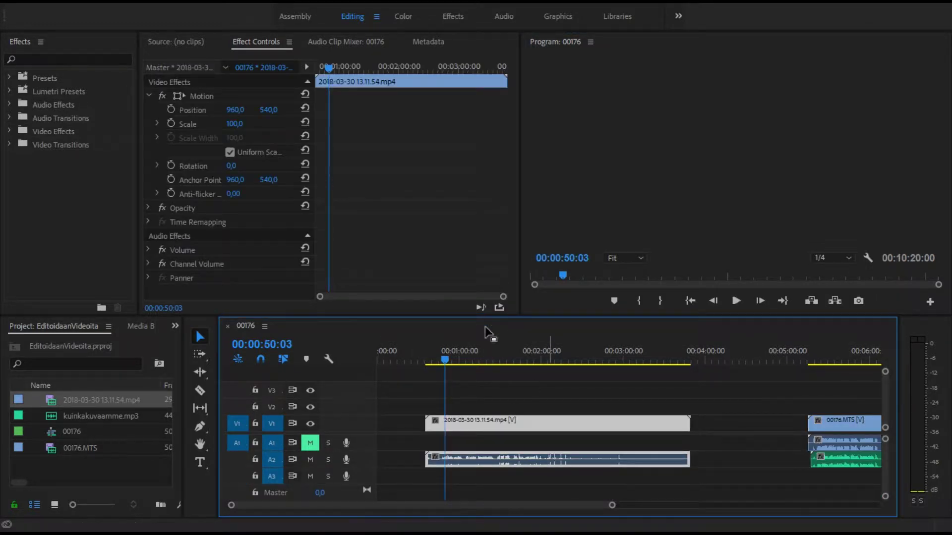
{"action": "double_click", "coordinate": [370, 456]}
- Play and scrub the clip between about 00:00:41 and 01:06 to review it
{"action": "key", "text": "space"}
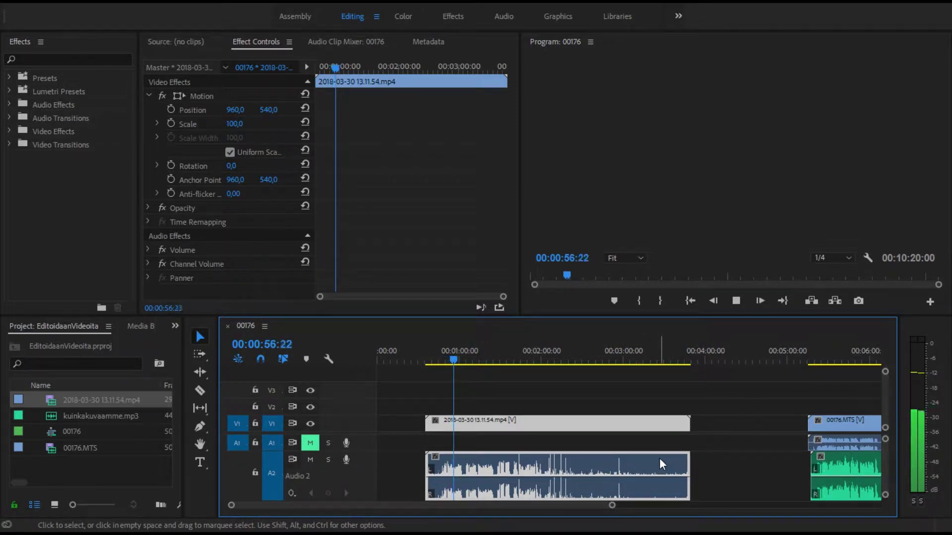
{"action": "key", "text": "space"}
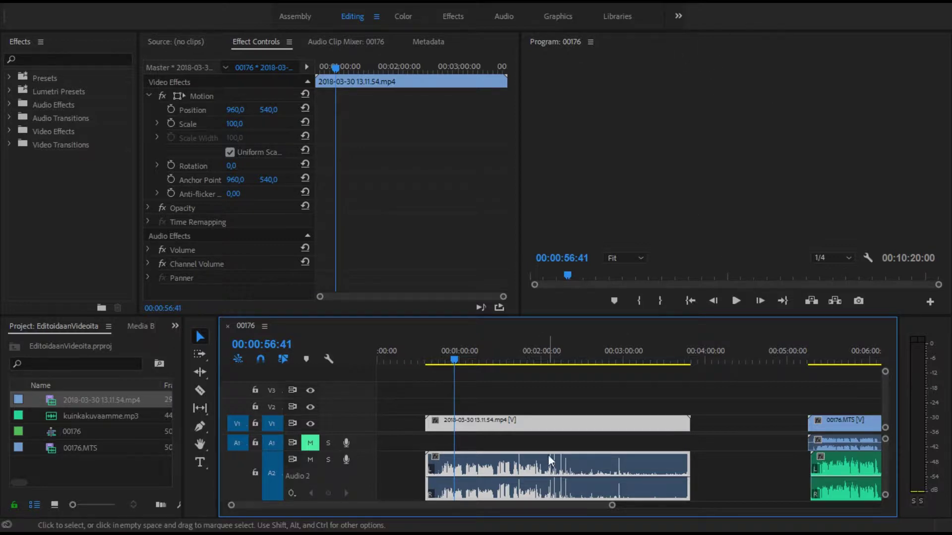
{"action": "left_click", "coordinate": [434, 359]}
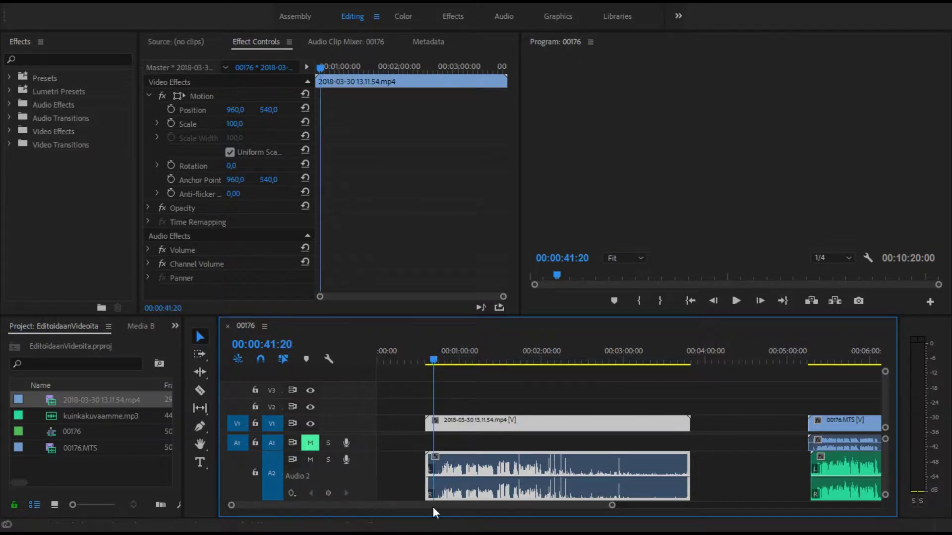
{"action": "left_click", "coordinate": [445, 358]}
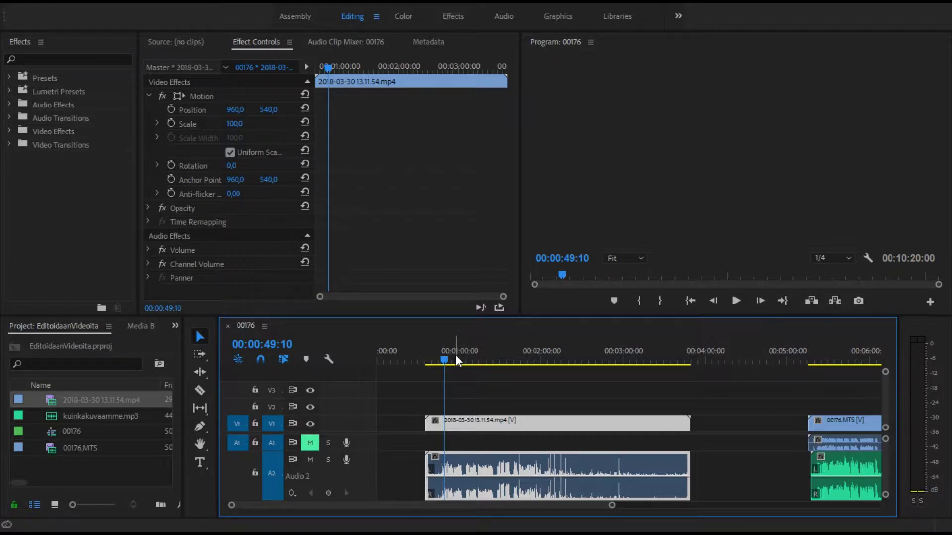
{"action": "left_click", "coordinate": [455, 361]}
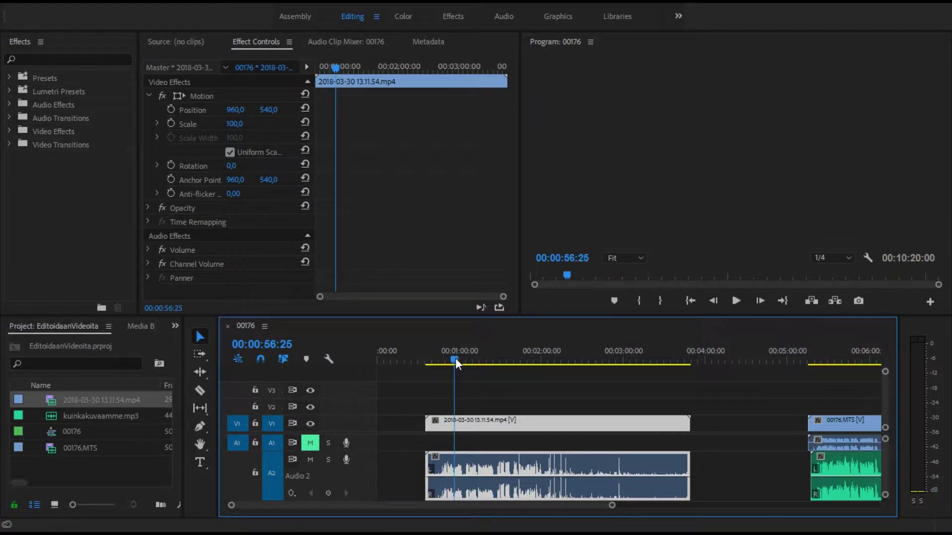
{"action": "left_click_drag", "start_coordinate": [486, 361], "coordinate": [469, 362]}
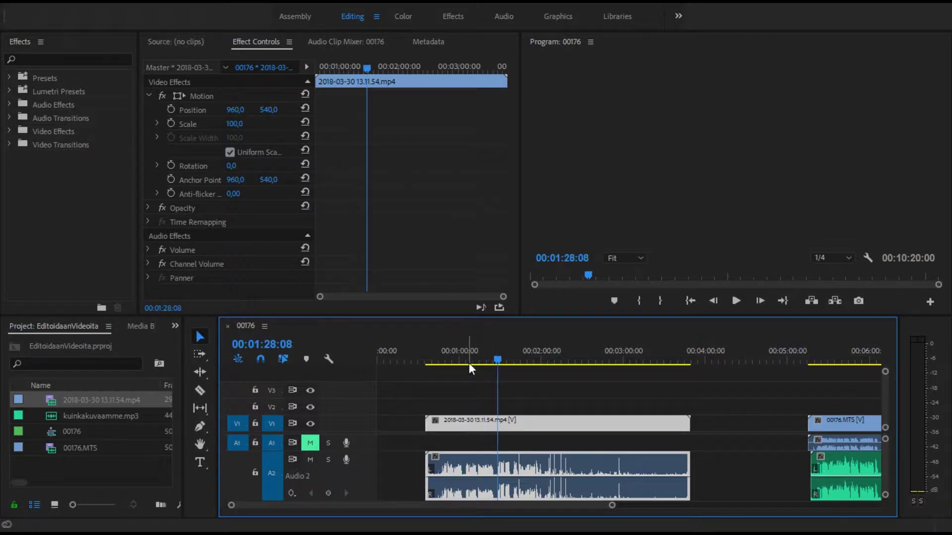
{"action": "left_click_drag", "start_coordinate": [460, 362], "coordinate": [447, 353]}
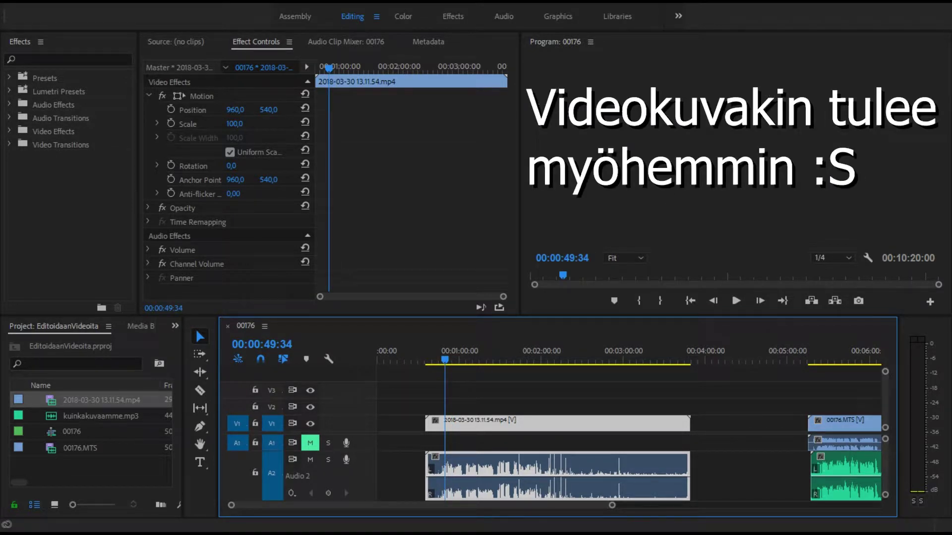
- In the Color workspace's Lumetri Creative section, set Sharpen 10, Vibrance 30 and Saturation 90
{"action": "left_click", "coordinate": [406, 15]}
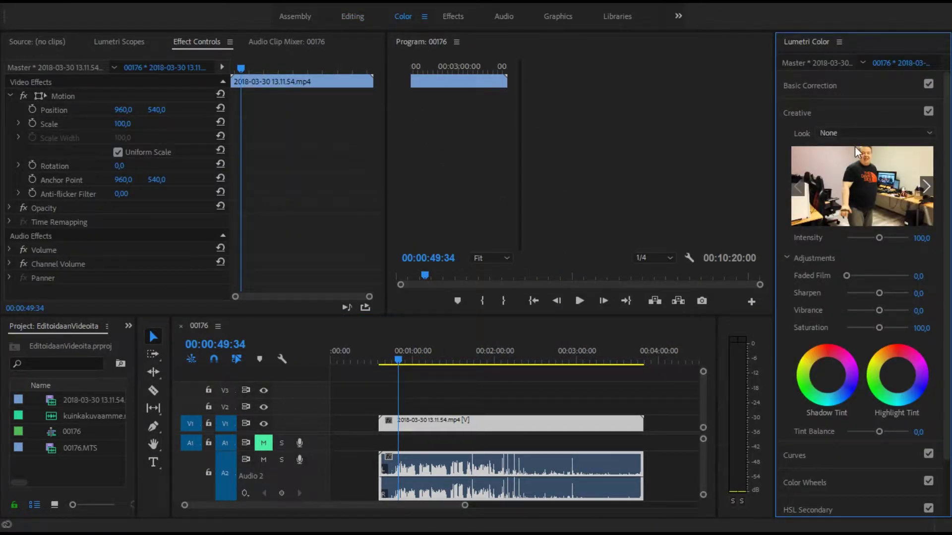
{"action": "left_click", "coordinate": [920, 297]}
{"action": "type", "text": "10"}
{"action": "key", "text": "Tab"}
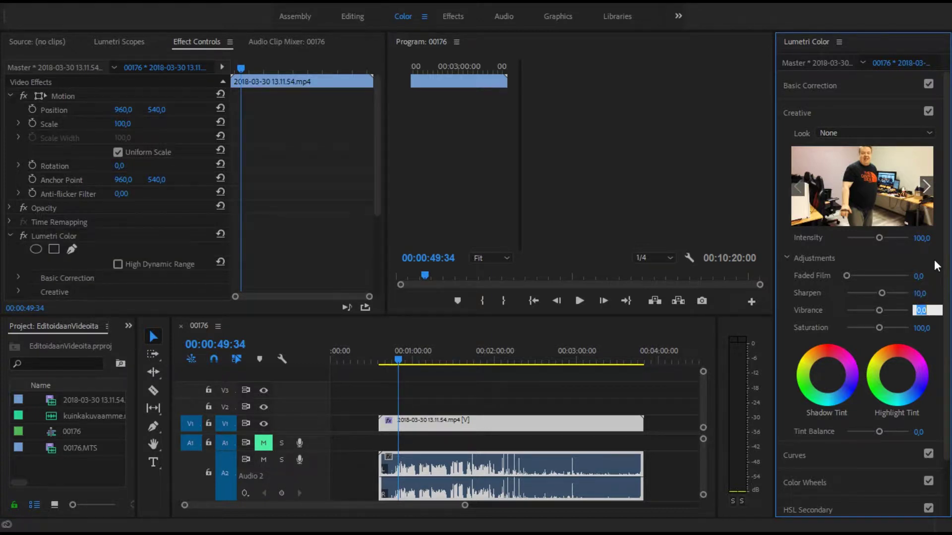
{"action": "type", "text": "30"}
{"action": "key", "text": "Tab"}
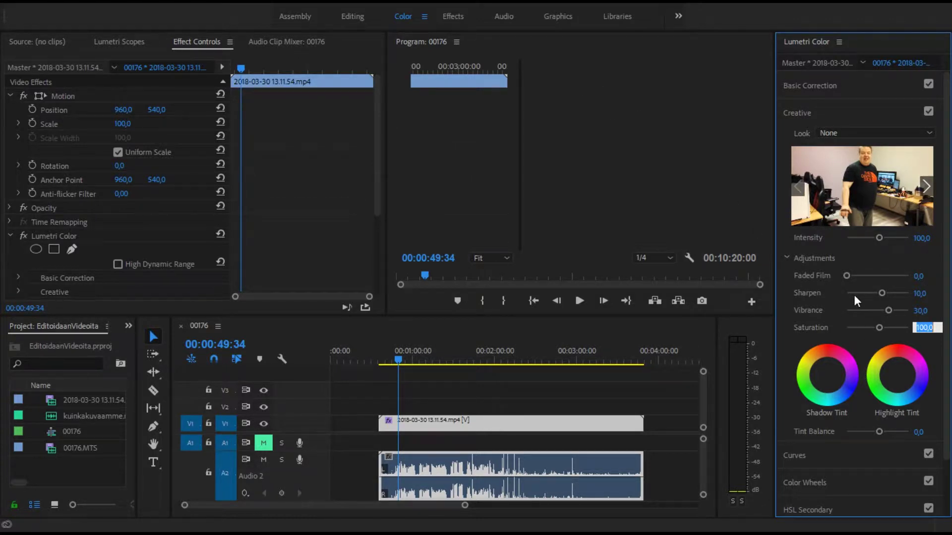
{"action": "type", "text": "90"}
{"action": "key", "text": "shift+Tab"}
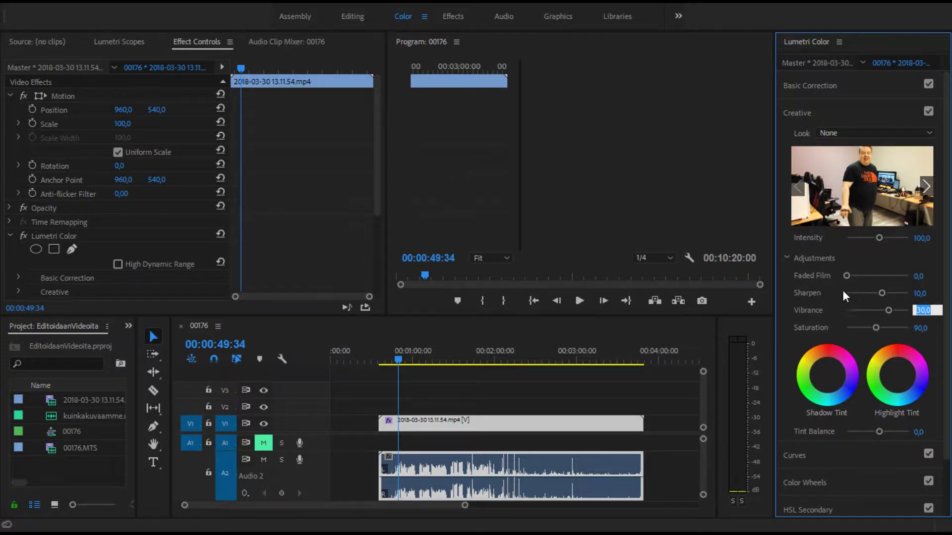
- Try a higher saturation, then settle the Saturation value at 95
{"action": "left_click_drag", "start_coordinate": [876, 329], "coordinate": [932, 323]}
{"action": "left_click_drag", "start_coordinate": [909, 326], "coordinate": [875, 327]}
{"action": "left_click", "coordinate": [921, 329]}
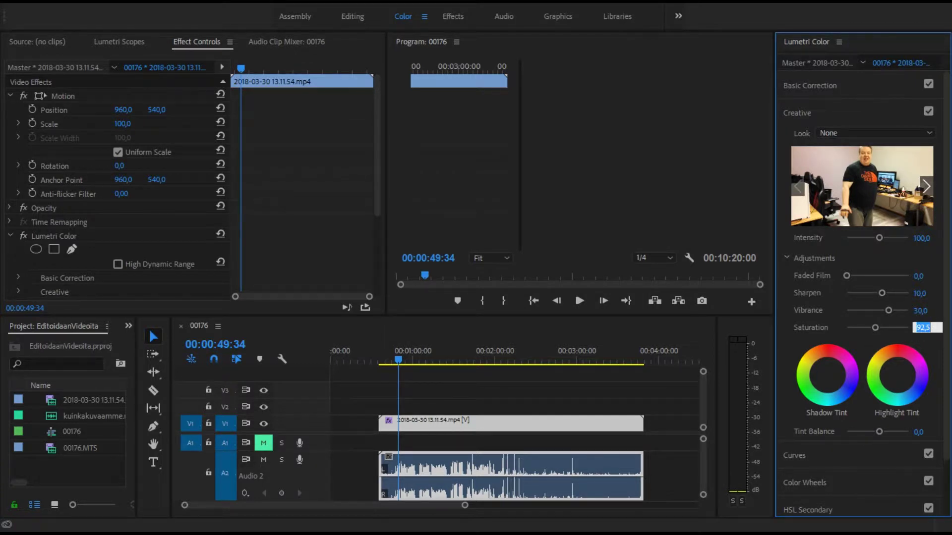
{"action": "type", "text": "95"}
{"action": "key", "text": "shift+Tab"}
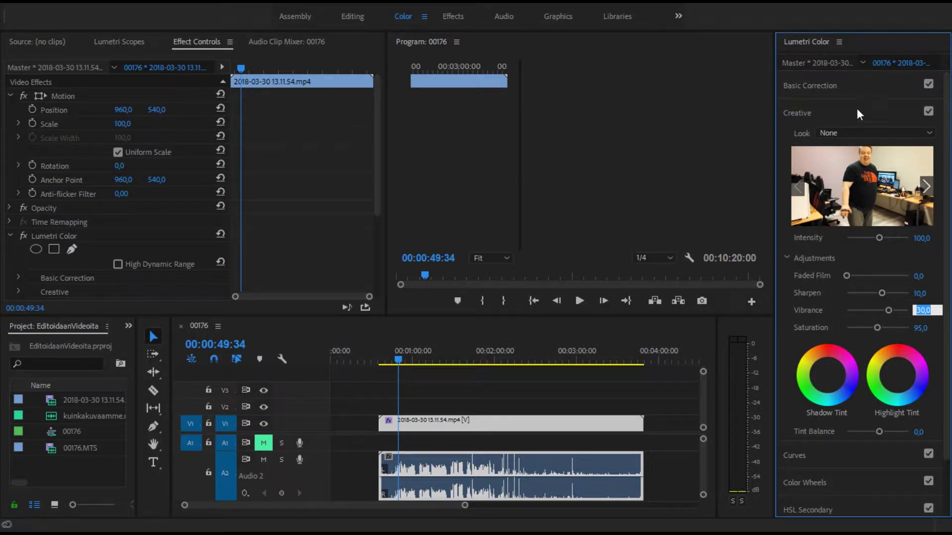
- Collapse Creative, expand Basic Correction, and apply the Auto tone correction
{"action": "left_click", "coordinate": [817, 110]}
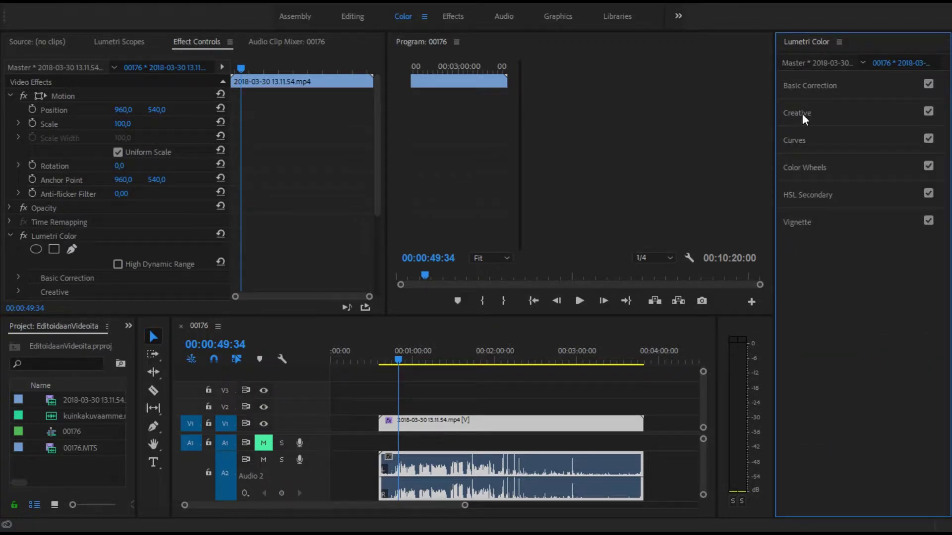
{"action": "left_click", "coordinate": [816, 84]}
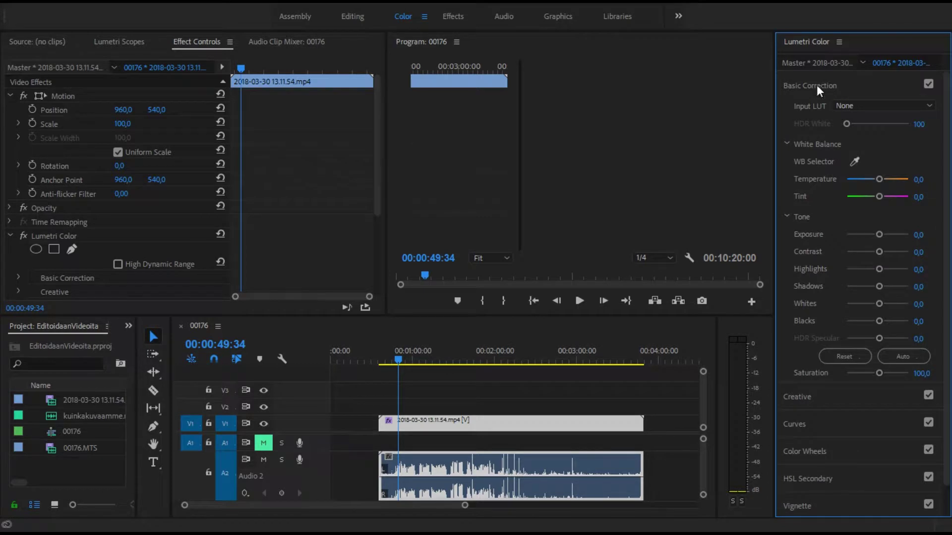
{"action": "left_click", "coordinate": [918, 356]}
- Return to the Editing workspace and play the clip from about 00:00:44
{"action": "left_click", "coordinate": [354, 16]}
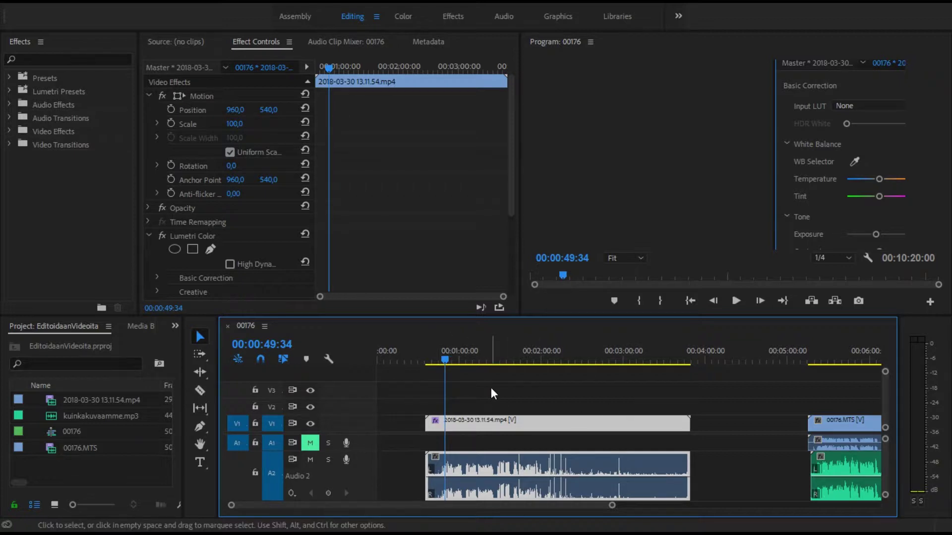
{"action": "left_click_drag", "start_coordinate": [437, 357], "coordinate": [440, 359]}
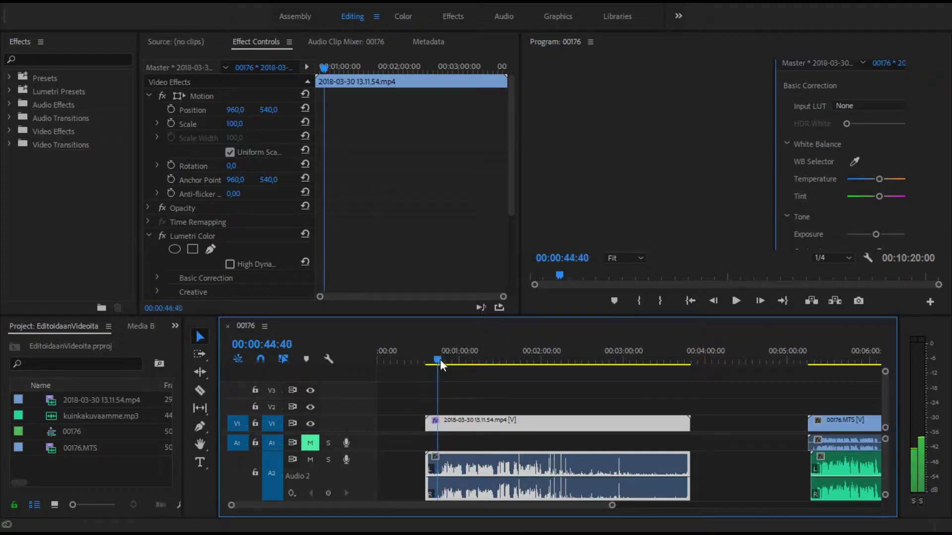
{"action": "key", "text": "space"}
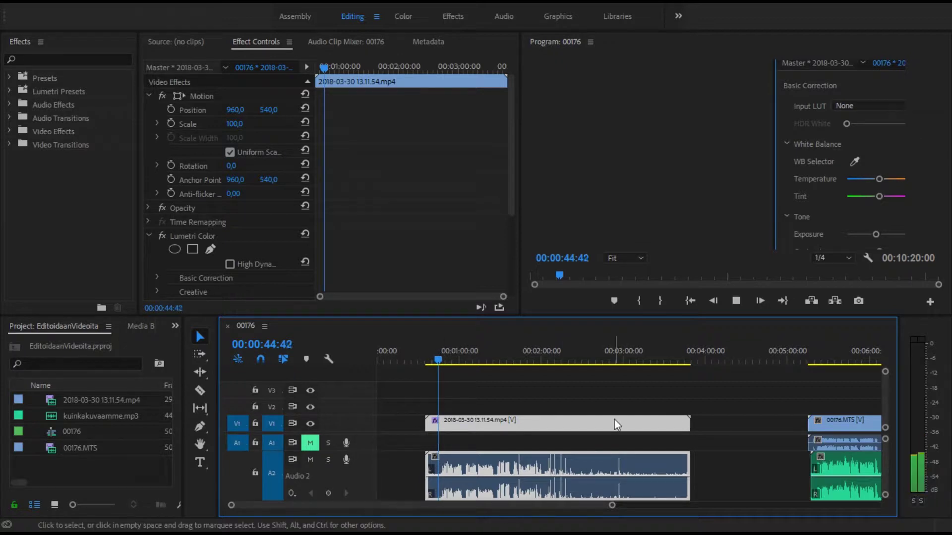
{"action": "key", "text": "space"}
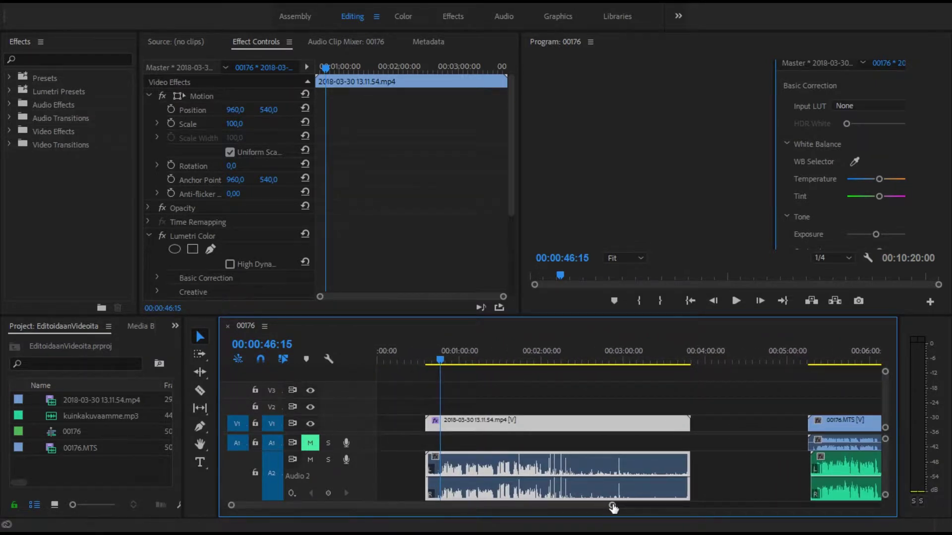
- Zoom into the timeline, replay the section, and set the playhead near 00:00:47
{"action": "left_click_drag", "start_coordinate": [613, 507], "coordinate": [414, 504]}
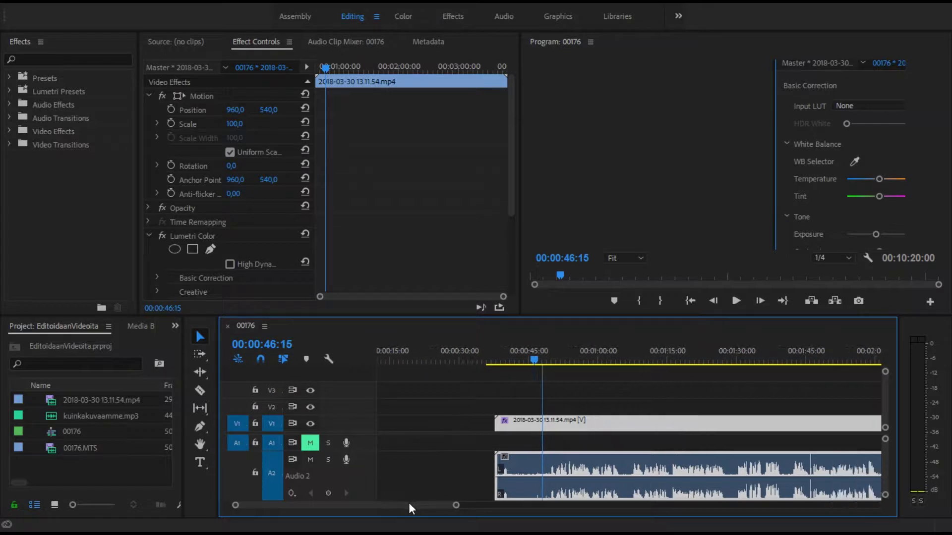
{"action": "key", "text": "space"}
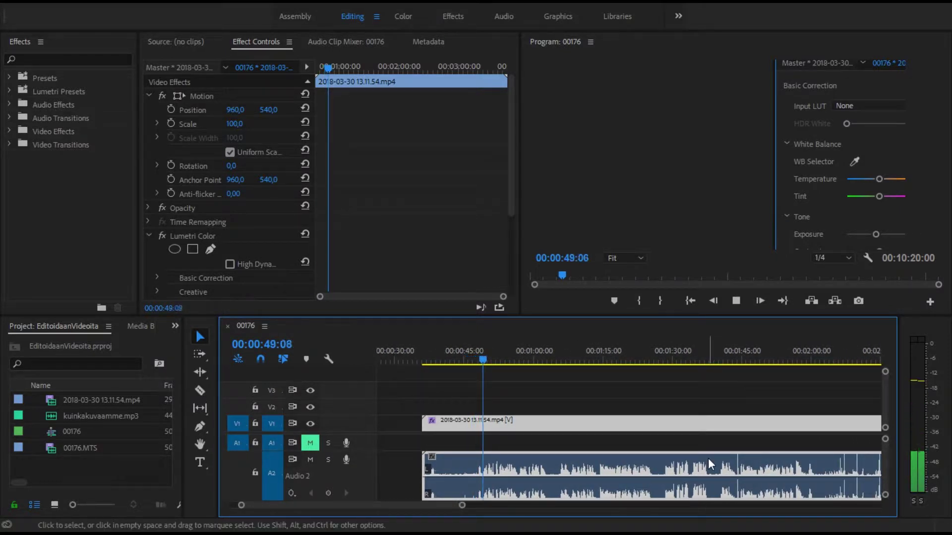
{"action": "key", "text": "space"}
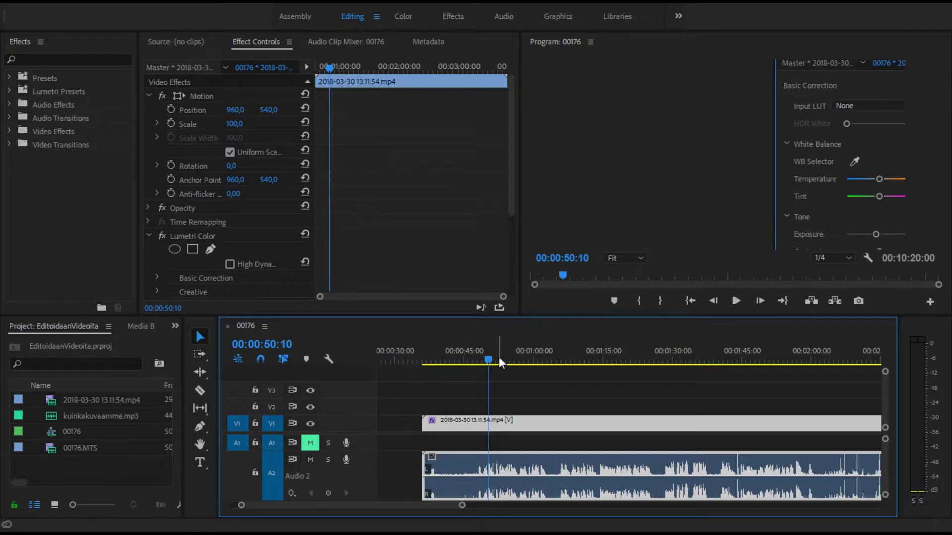
{"action": "left_click_drag", "start_coordinate": [489, 359], "coordinate": [487, 358]}
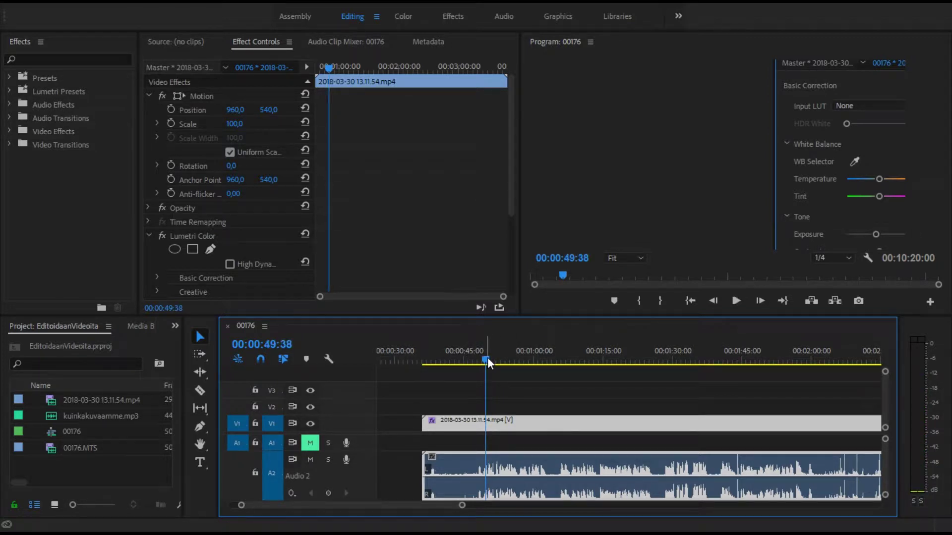
{"action": "left_click_drag", "start_coordinate": [488, 358], "coordinate": [475, 363]}
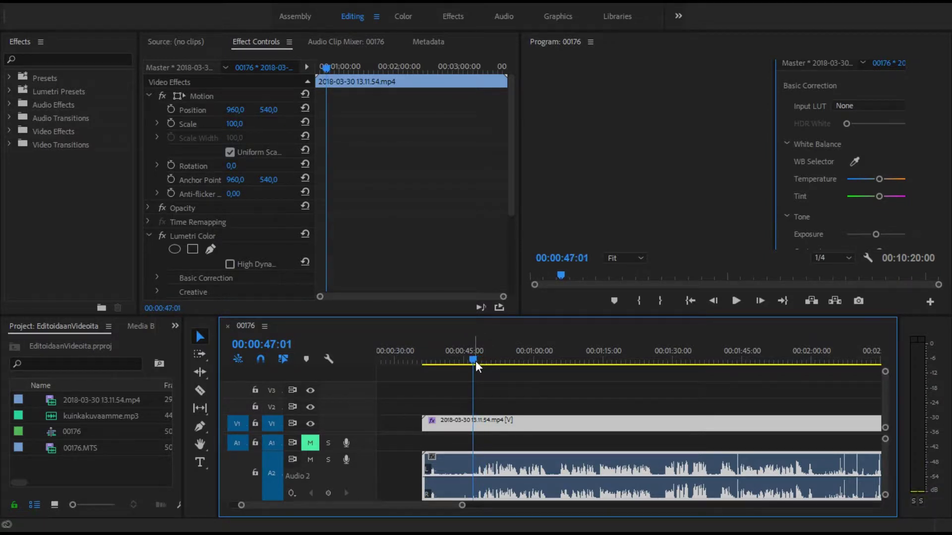
- Try splitting the clip at the playhead, review the cut, then undo it
{"action": "key", "text": "ctrl+k"}
{"action": "left_click", "coordinate": [487, 420]}
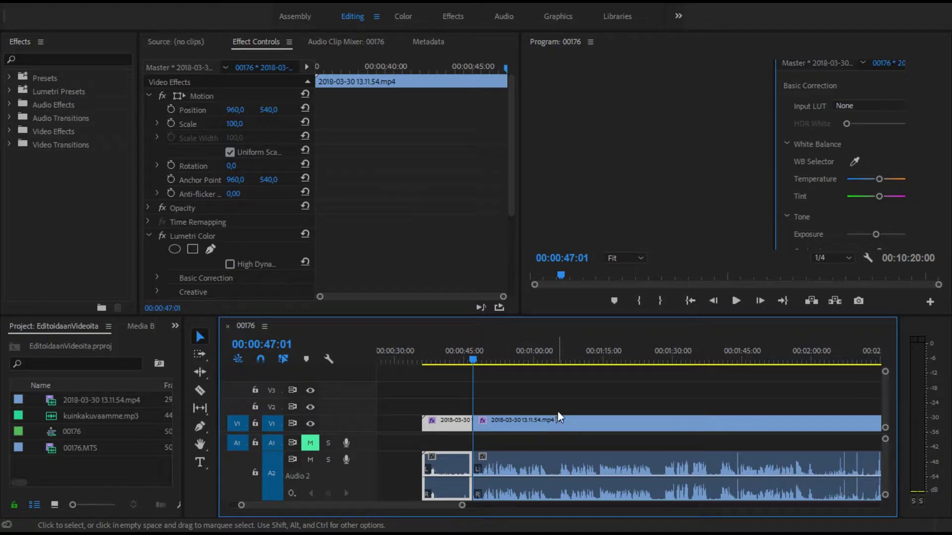
{"action": "left_click", "coordinate": [499, 352]}
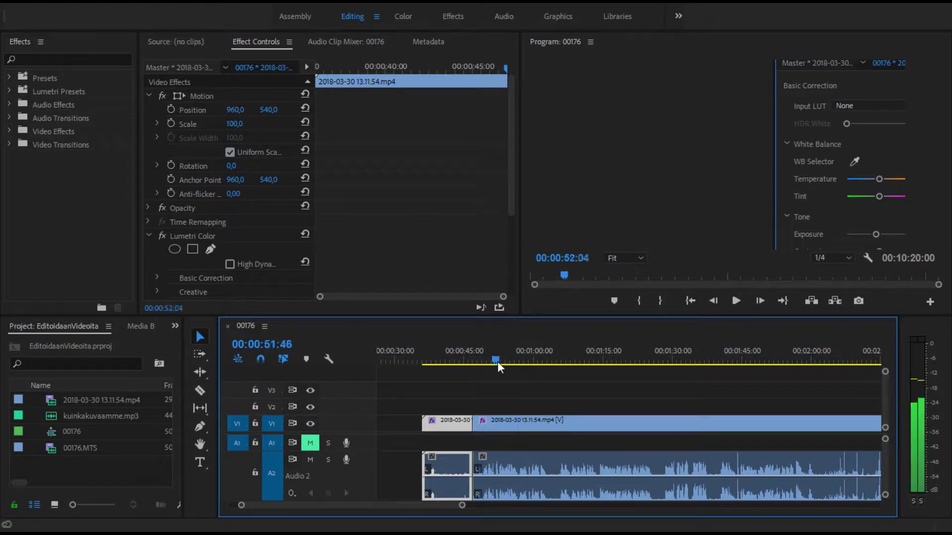
{"action": "left_click_drag", "start_coordinate": [505, 355], "coordinate": [489, 362]}
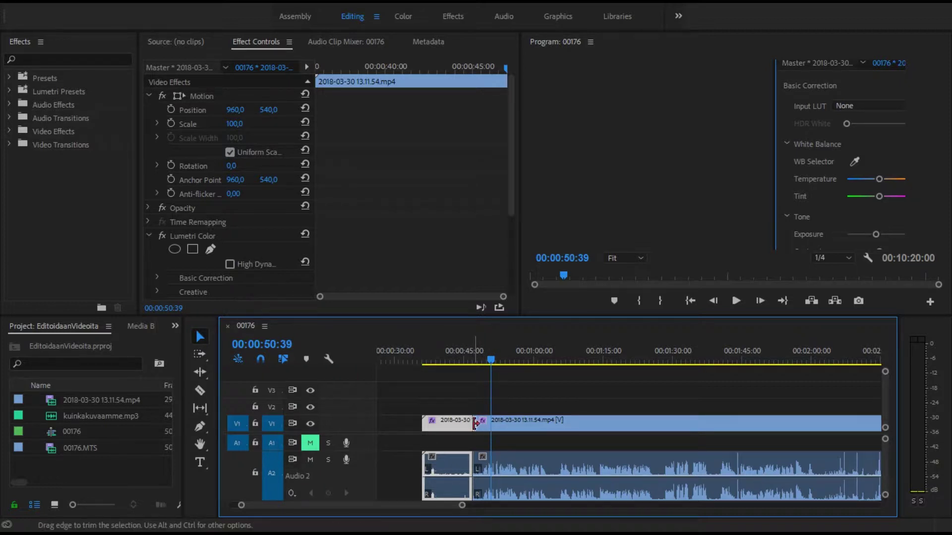
{"action": "key", "text": "ctrl+z"}
- Step frame by frame from about 00:00:46 to park the playhead at 00:00:46:49
{"action": "left_click", "coordinate": [474, 353]}
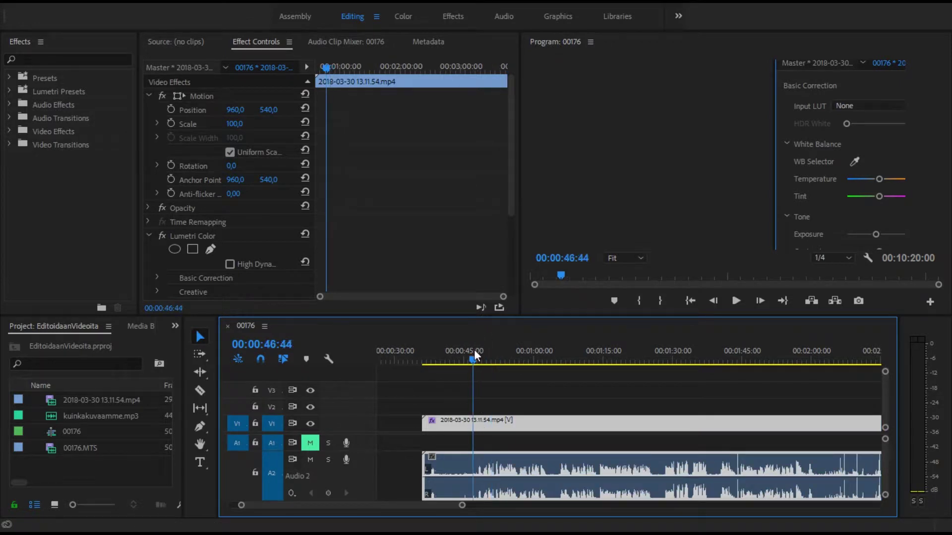
{"action": "key", "text": "Right"}
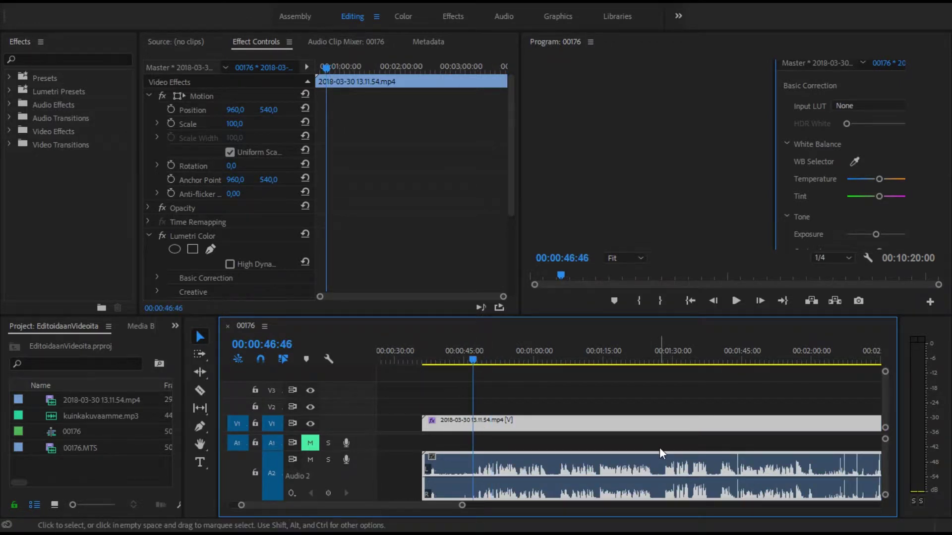
{"action": "key", "text": "Right"}
{"action": "key", "text": "Right"}
{"action": "key", "text": "Right"}
{"action": "key", "text": "Right"}
{"action": "key", "text": "Right"}
{"action": "key", "text": "Right"}
{"action": "key", "text": "Right"}
{"action": "key", "text": "Right"}
{"action": "key", "text": "Right"}
{"action": "key", "text": "Right"}
{"action": "key", "text": "Right"}
{"action": "key", "text": "Right"}
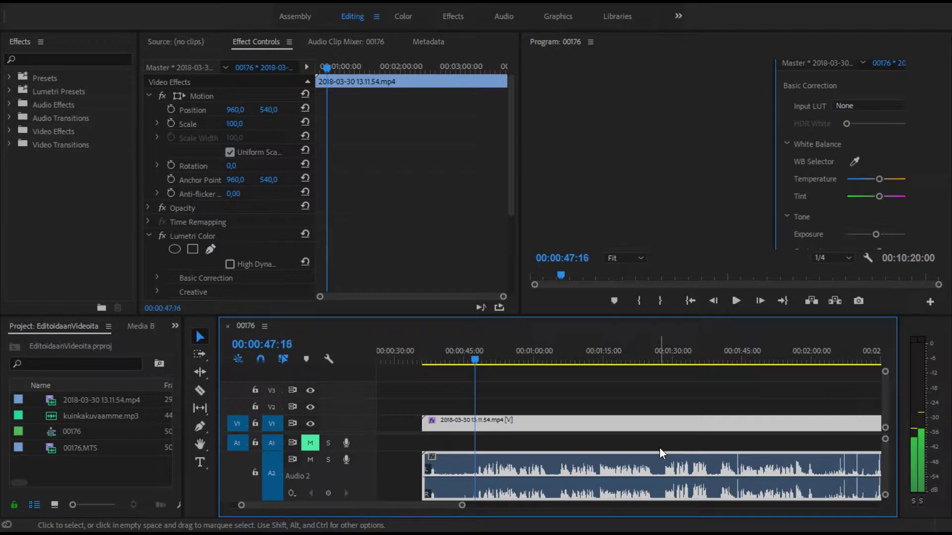
{"action": "key", "text": "Left"}
{"action": "key", "text": "Left"}
{"action": "key", "text": "Left"}
{"action": "key", "text": "Right"}
{"action": "key", "text": "Right"}
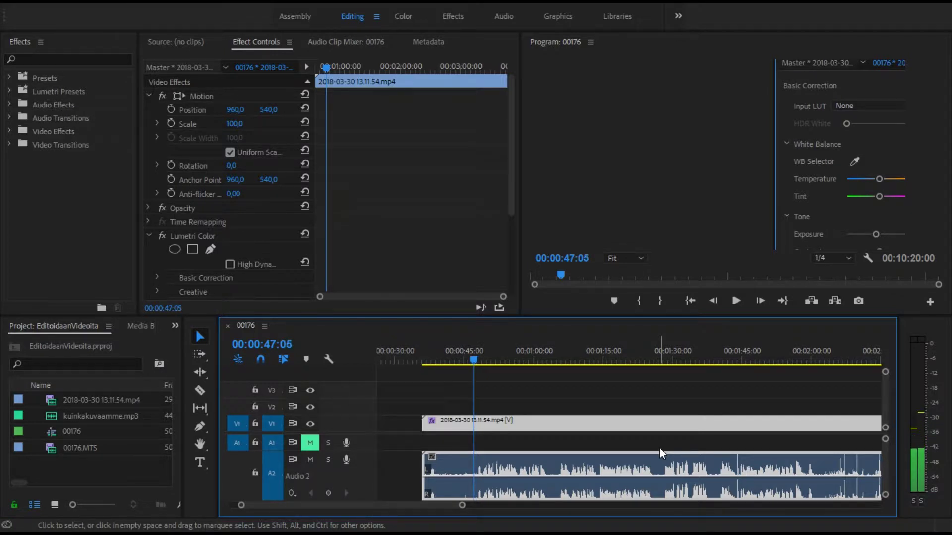
{"action": "key", "text": "Right"}
{"action": "key", "text": "Right"}
{"action": "key", "text": "Left"}
{"action": "key", "text": "Left"}
{"action": "key", "text": "Left"}
{"action": "key", "text": "Left"}
{"action": "key", "text": "Left"}
{"action": "key", "text": "Left"}
{"action": "key", "text": "Left"}
{"action": "key", "text": "Left"}
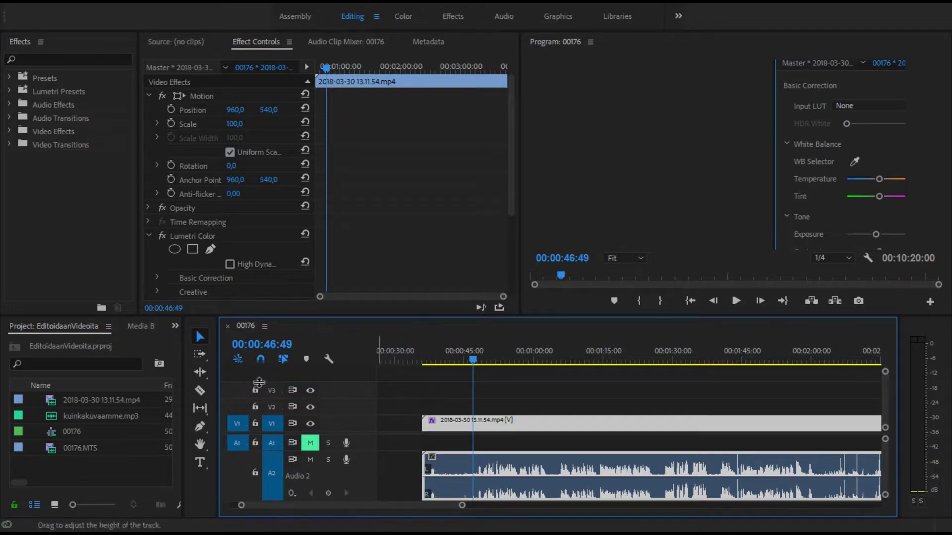
- Switch to the Razor tool and cut the clip at the playhead, then undo that first cut
{"action": "left_click", "coordinate": [200, 390]}
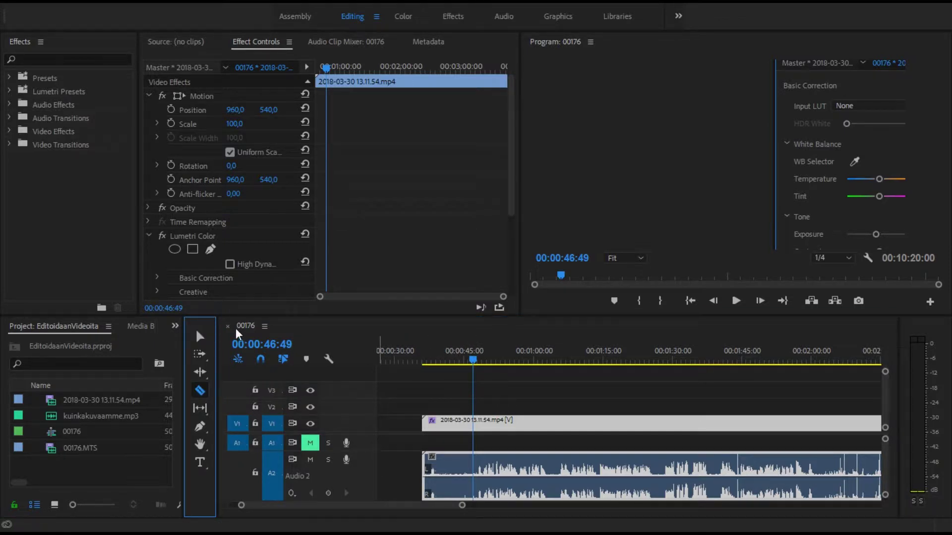
{"action": "left_click", "coordinate": [200, 336]}
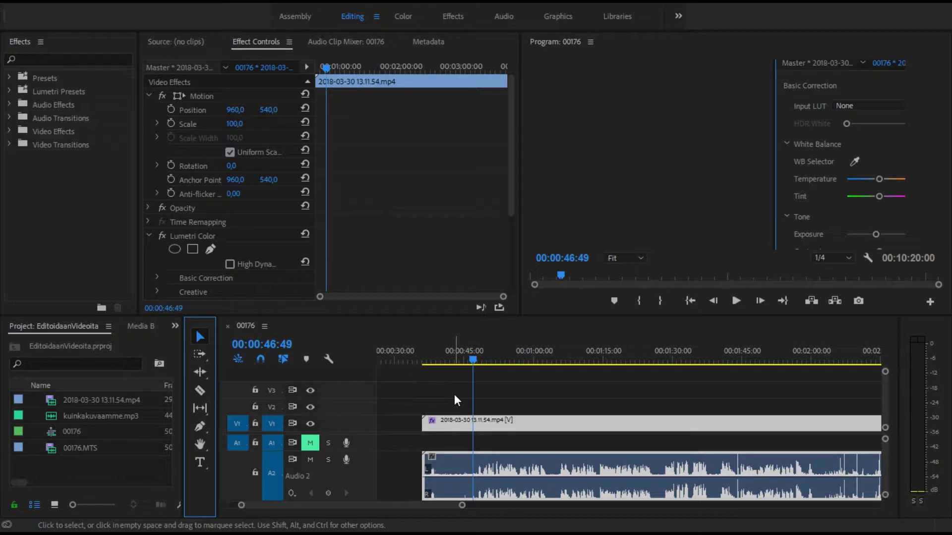
{"action": "key", "text": "c"}
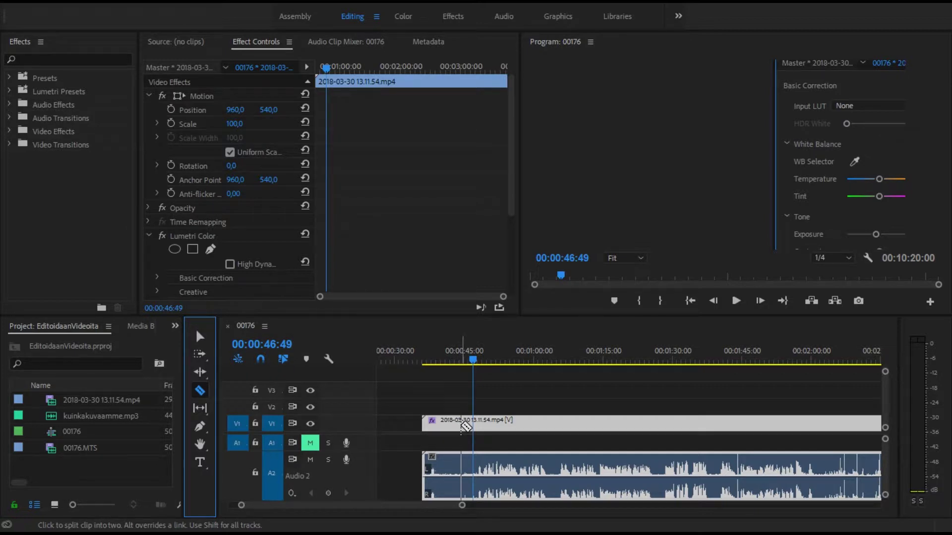
{"action": "left_click", "coordinate": [467, 425]}
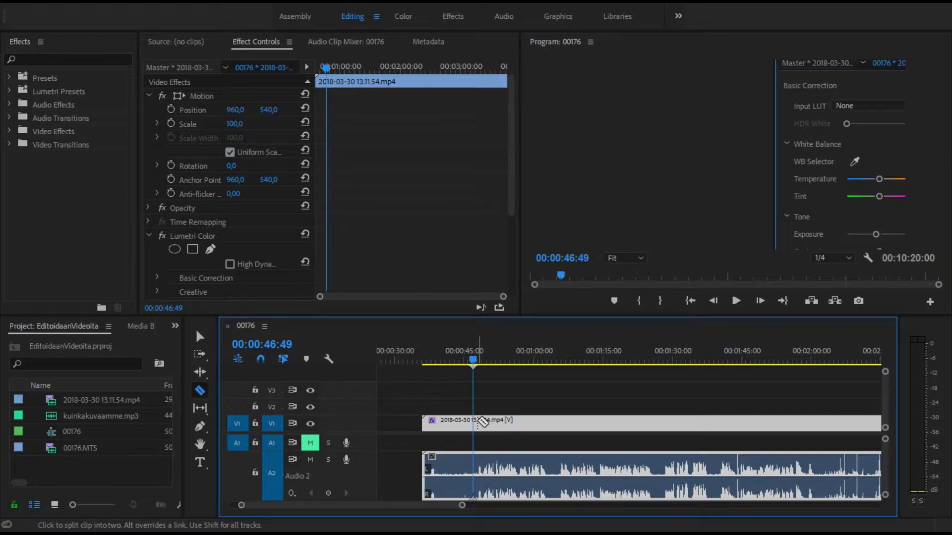
{"action": "left_click", "coordinate": [477, 422]}
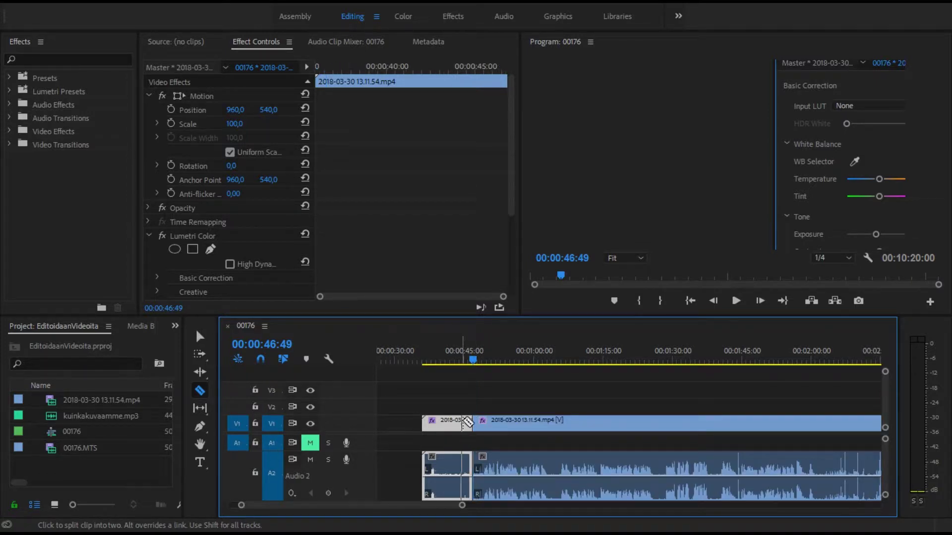
{"action": "key", "text": "ctrl+z"}
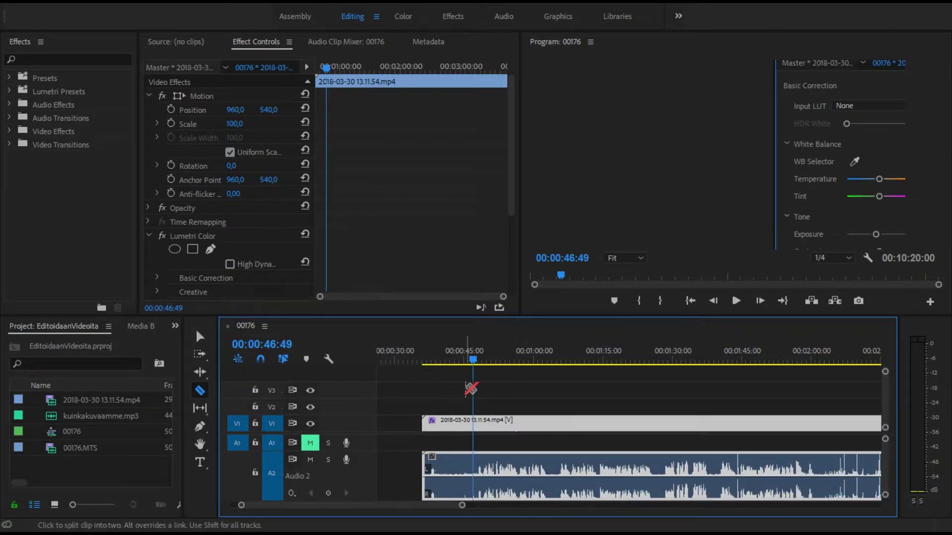
- Cut the clip and its audio again at 00:00:46:49, then return to the Selection tool
{"action": "key", "text": "v"}
{"action": "key", "text": "c"}
{"action": "left_click", "coordinate": [473, 423]}
{"action": "key", "text": "v"}
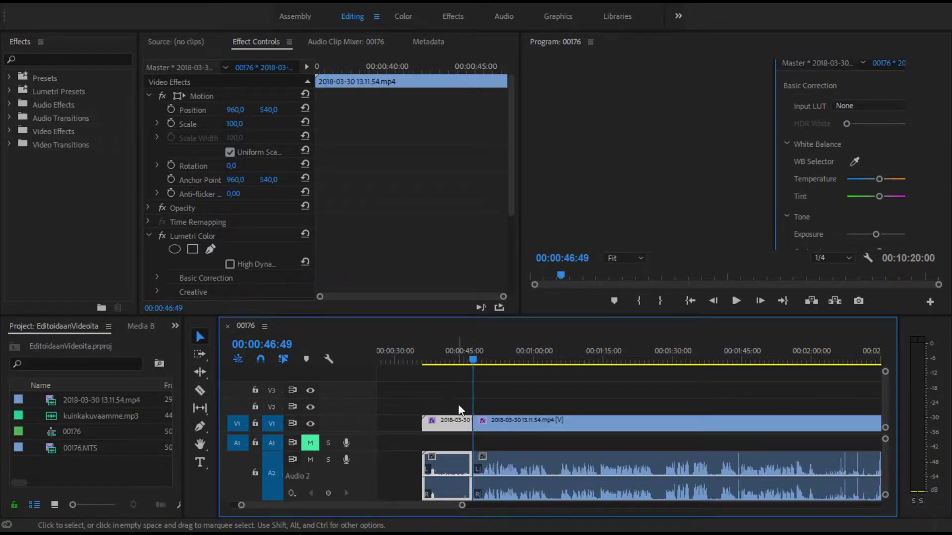
{"action": "left_click", "coordinate": [466, 361]}
- Delete the clip's opening part and ripple-delete the gap so the footage starts at 00:00:00
{"action": "left_click_drag", "start_coordinate": [466, 361], "coordinate": [452, 360]}
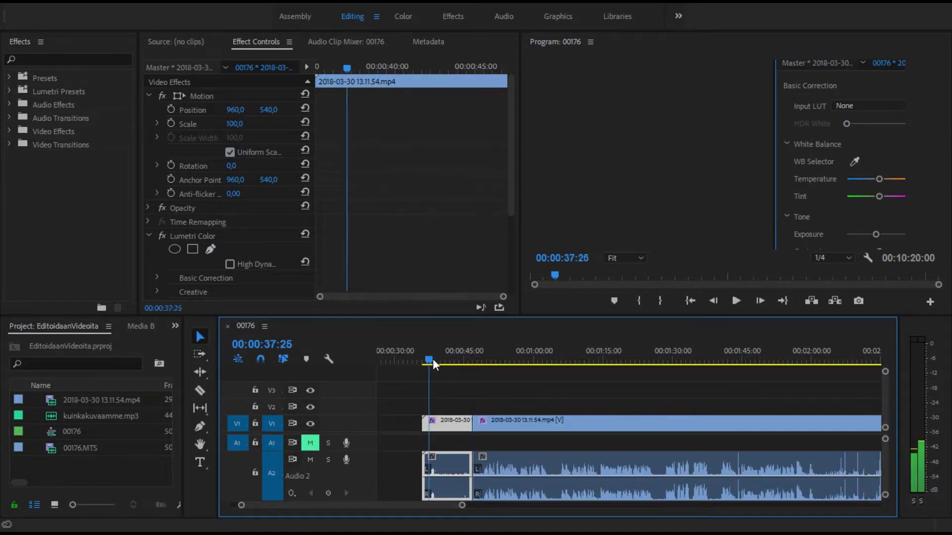
{"action": "key", "text": "Delete"}
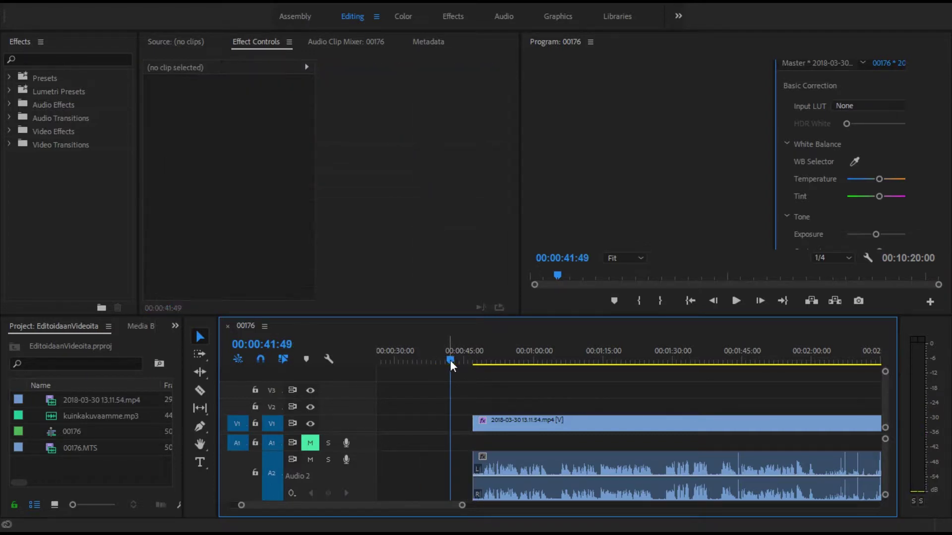
{"action": "left_click", "coordinate": [429, 424]}
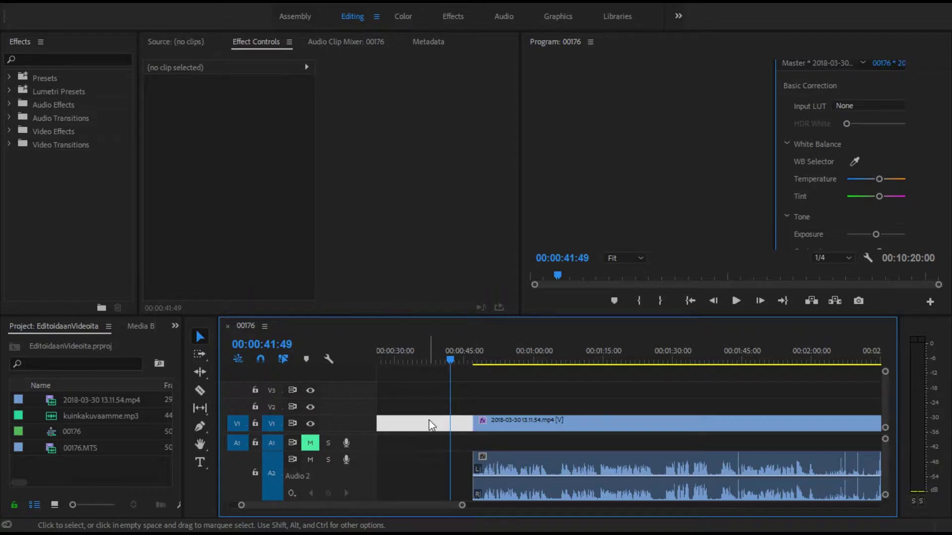
{"action": "key", "text": "Delete"}
{"action": "key", "text": "Home"}
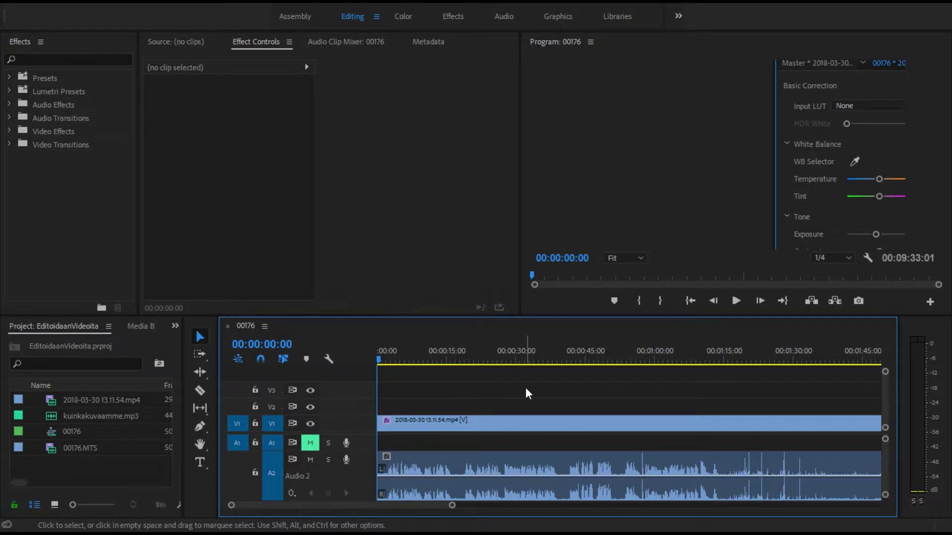
{"action": "key", "text": "space"}
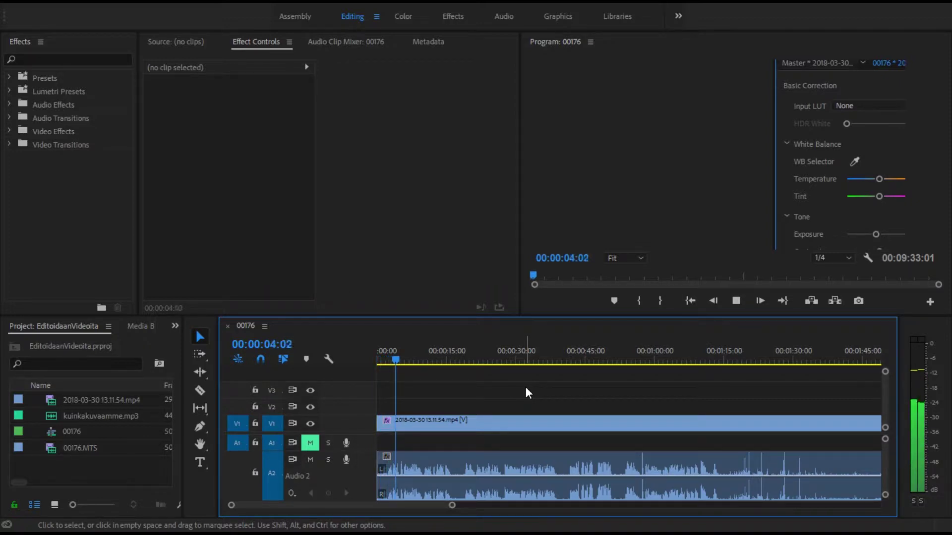
{"action": "key", "text": "space"}
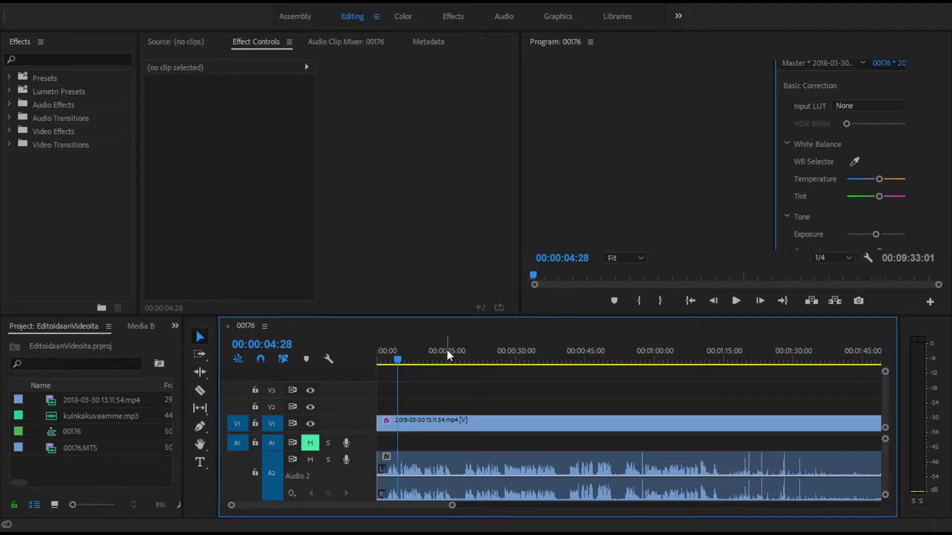
{"action": "left_click", "coordinate": [444, 362]}
{"action": "key", "text": "space"}
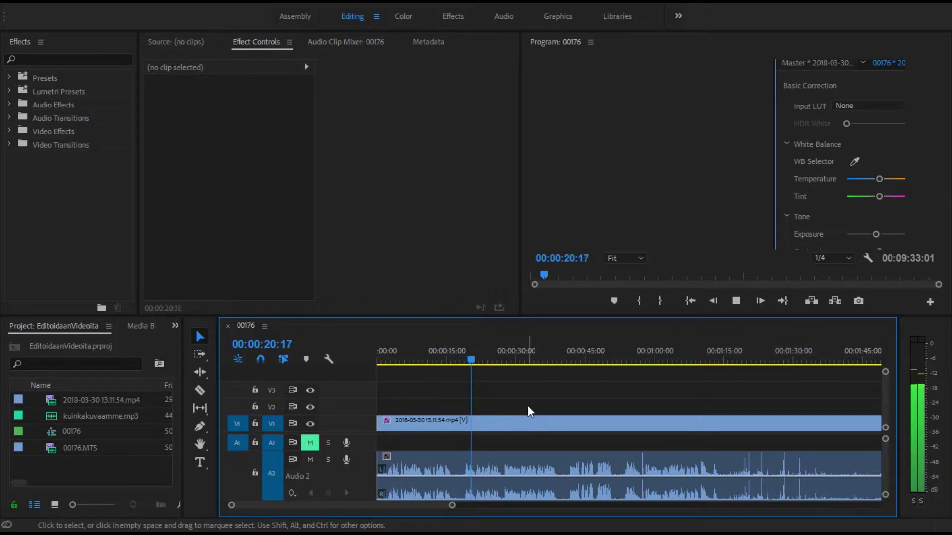
{"action": "key", "text": "space"}
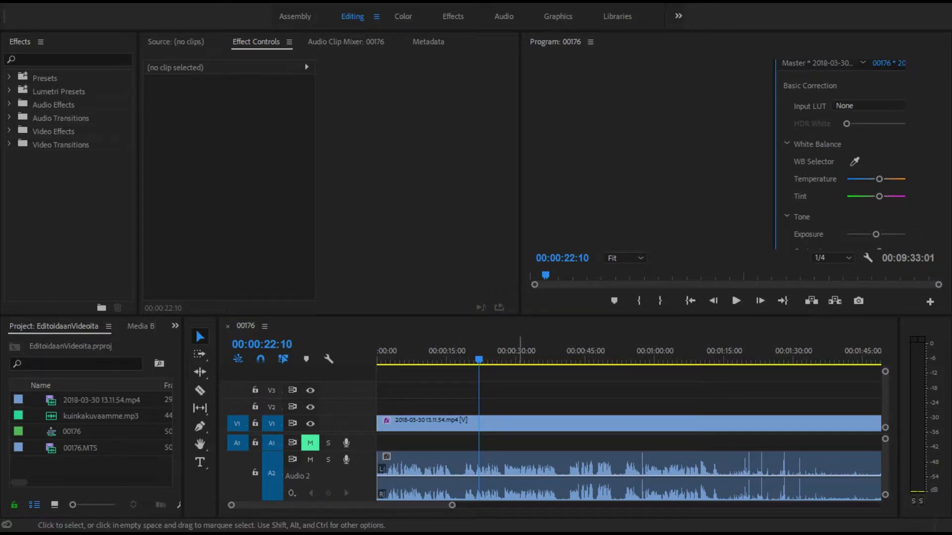
{"action": "left_click", "coordinate": [535, 395]}
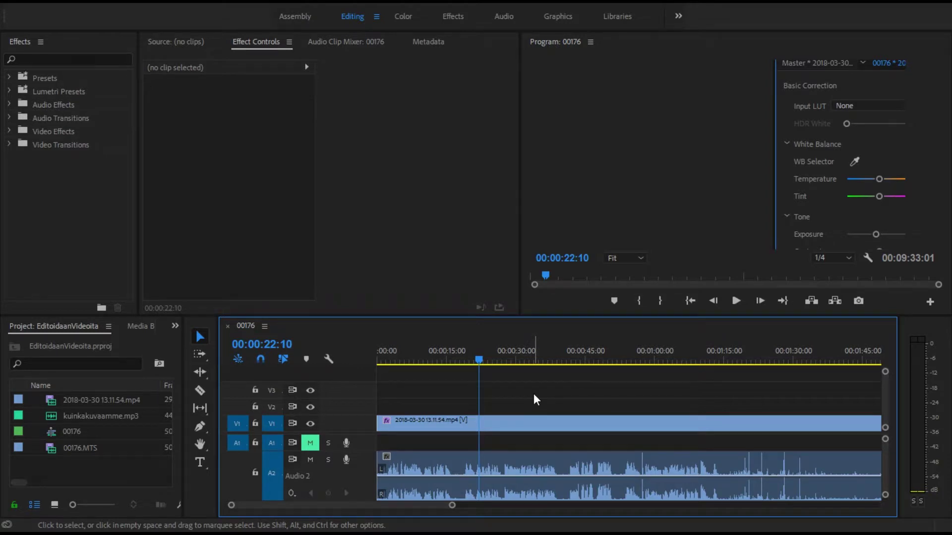
{"action": "key", "text": "Down"}
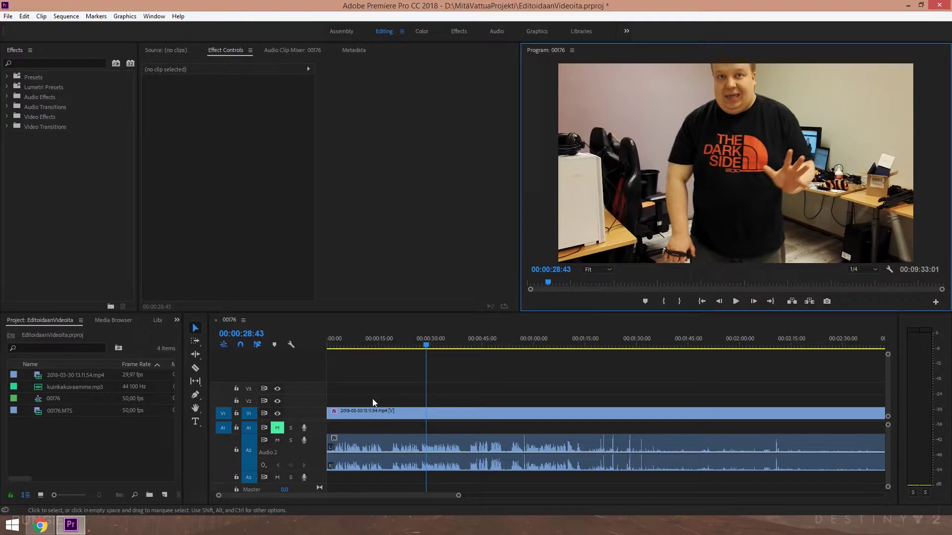
- Play back the sequence from about 11 seconds, then from about 4 seconds, stopping near 00:00:07:18
{"action": "left_click", "coordinate": [477, 403]}
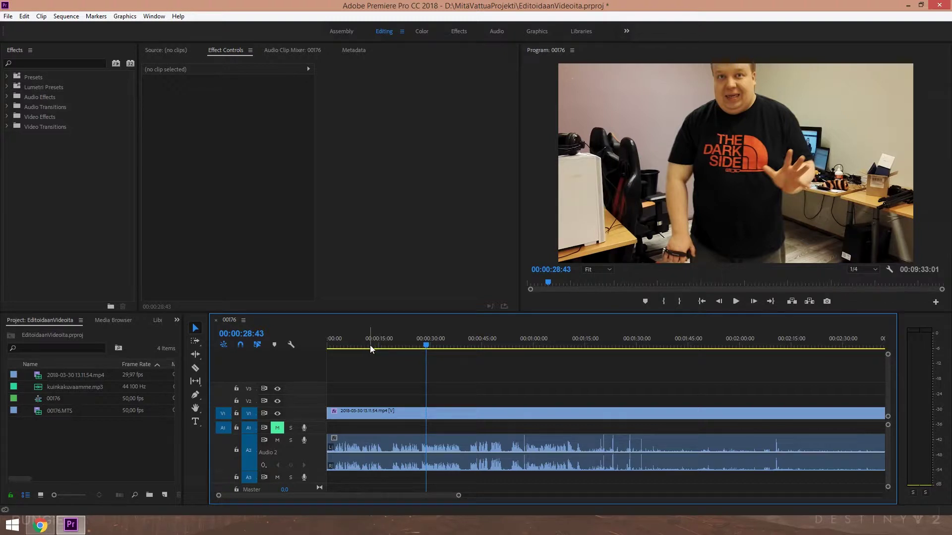
{"action": "left_click_drag", "start_coordinate": [375, 341], "coordinate": [367, 341]}
{"action": "key", "text": "space"}
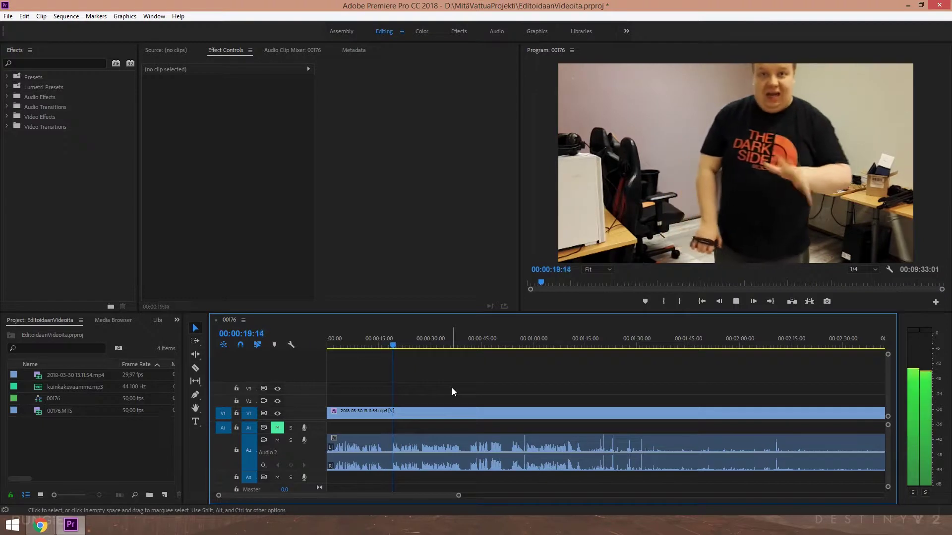
{"action": "key", "text": "space"}
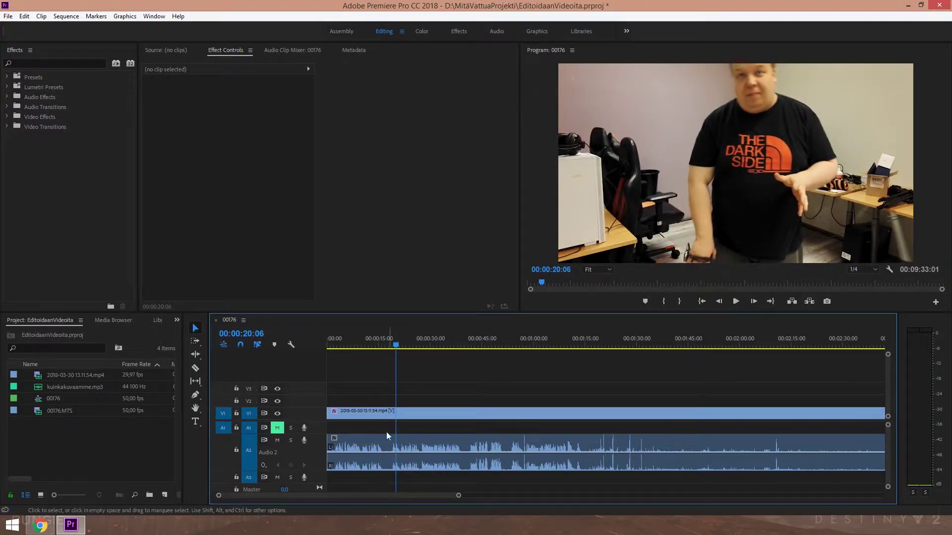
{"action": "left_click_drag", "start_coordinate": [351, 342], "coordinate": [341, 350]}
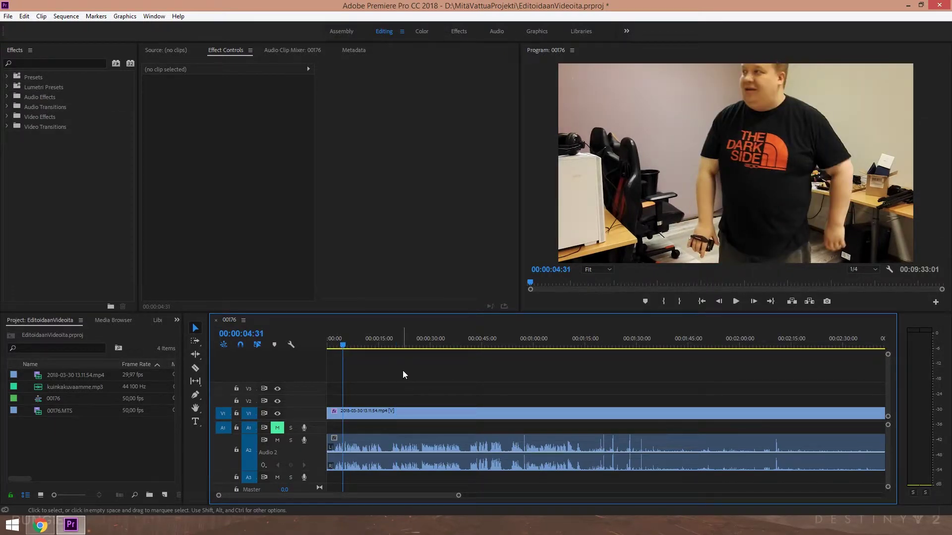
{"action": "key", "text": "space"}
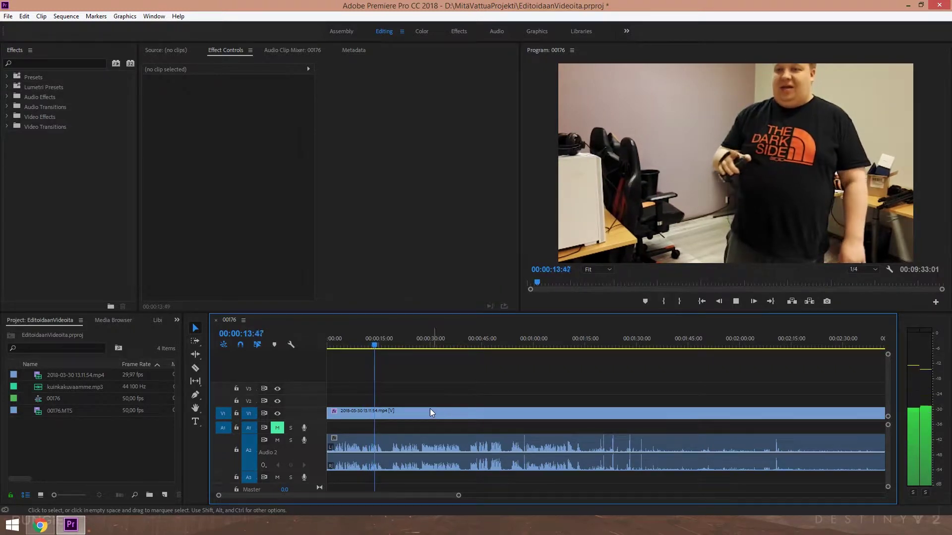
{"action": "key", "text": "space"}
- Cut out the unwanted section at about 7 seconds with the Razor and ripple-delete its gap
{"action": "left_click", "coordinate": [353, 342]}
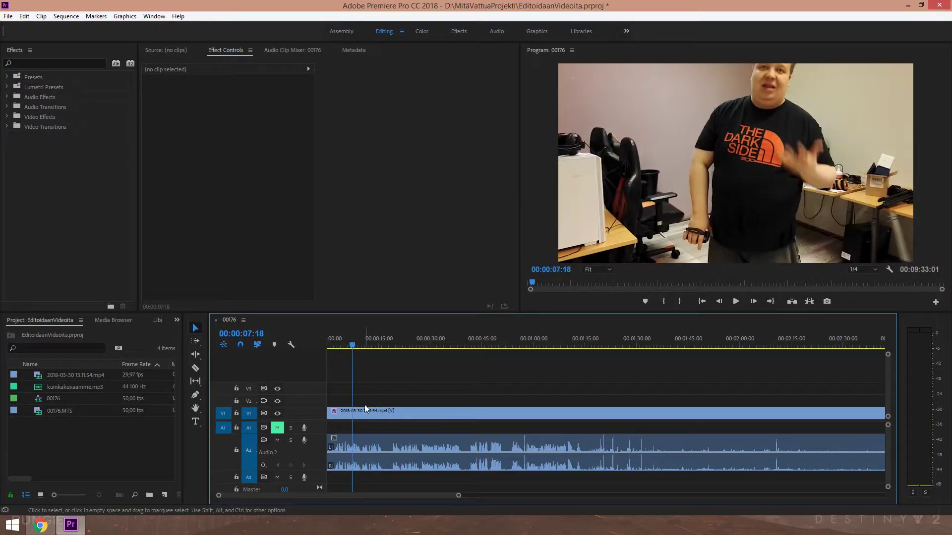
{"action": "key", "text": "c"}
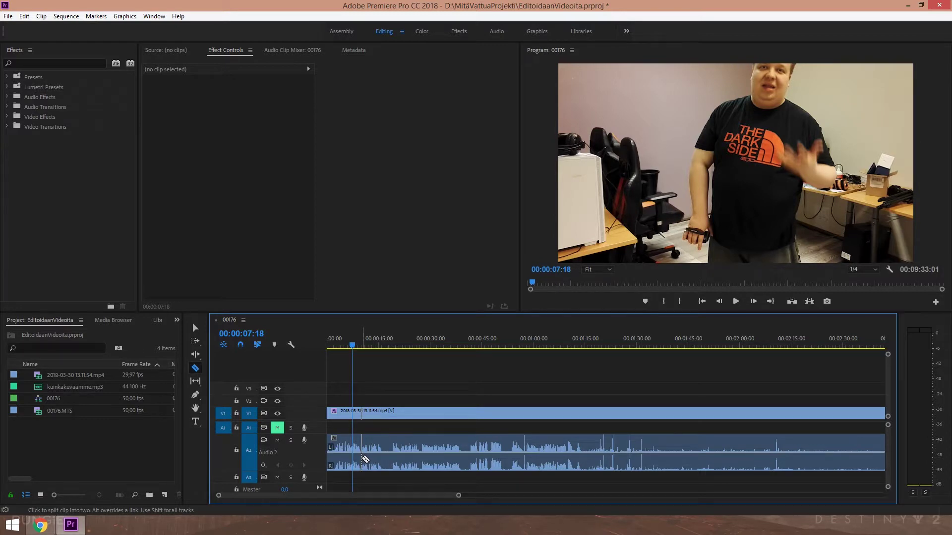
{"action": "left_click", "coordinate": [361, 459]}
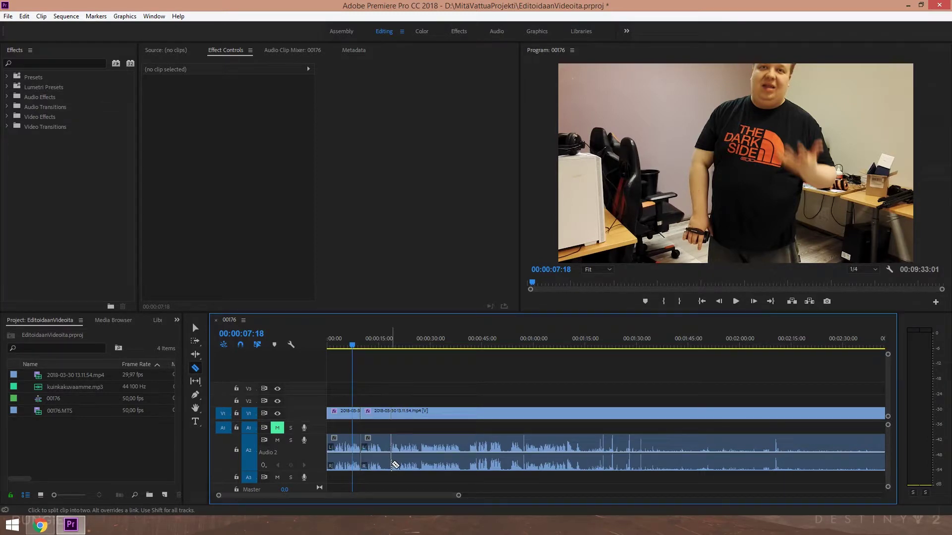
{"action": "left_click", "coordinate": [392, 464]}
{"action": "key", "text": "v"}
{"action": "left_click", "coordinate": [380, 414]}
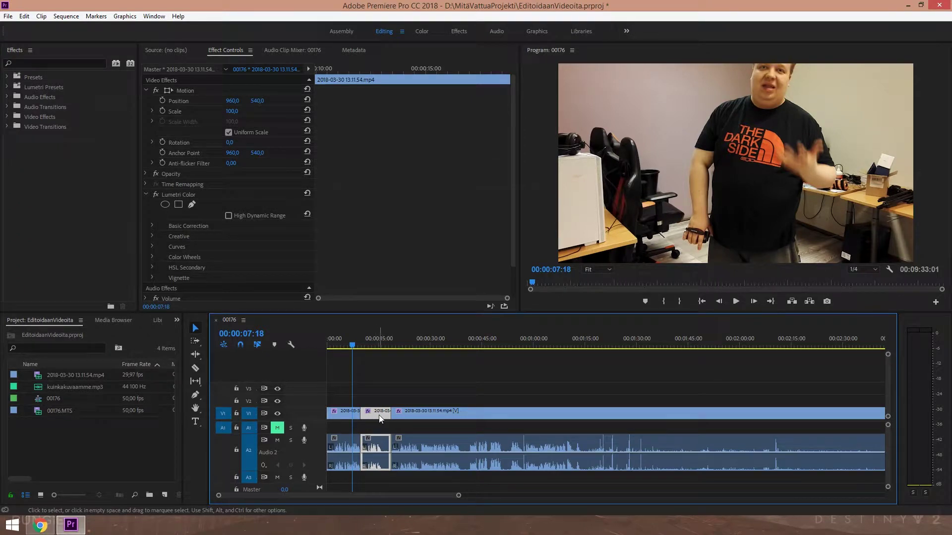
{"action": "key", "text": "Delete"}
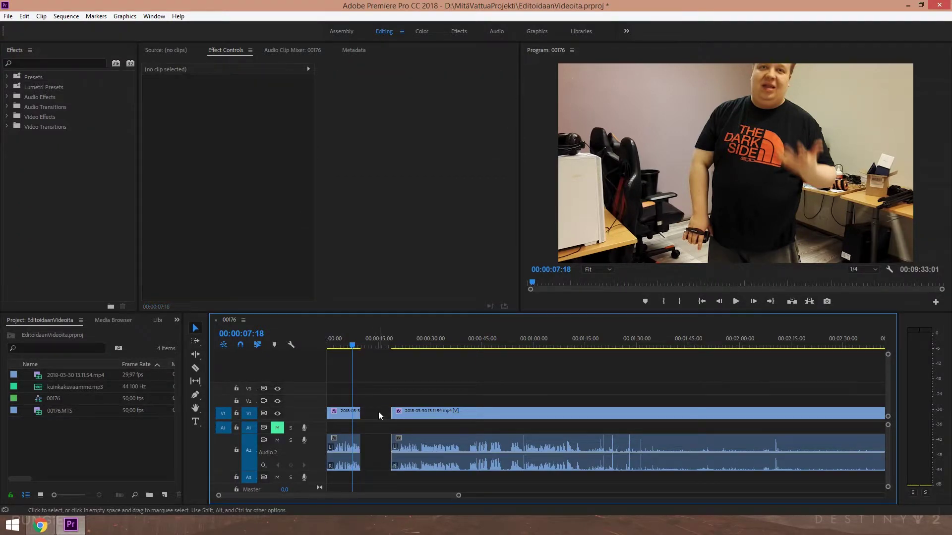
{"action": "right_click", "coordinate": [378, 412]}
{"action": "left_click", "coordinate": [419, 418]}
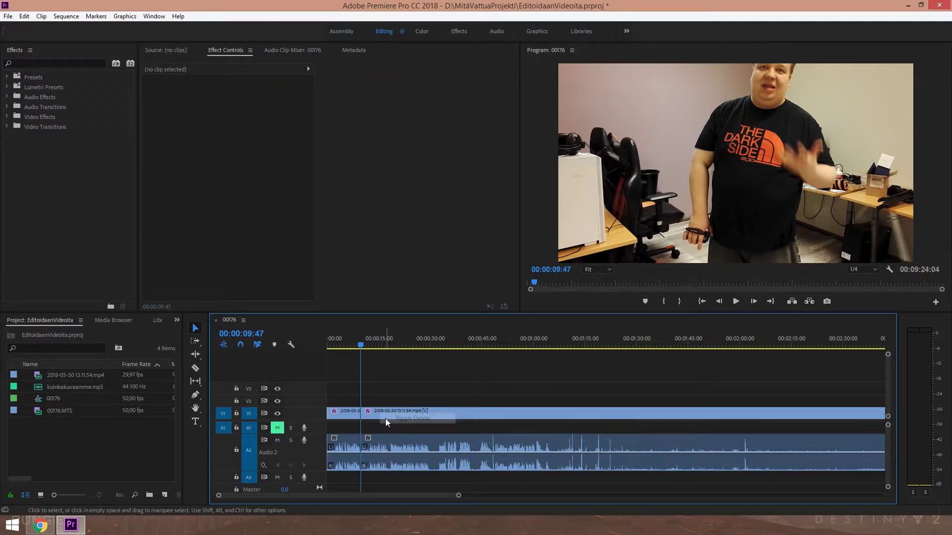
- Play back the new join from about 7 seconds to find the next cut
{"action": "left_click", "coordinate": [353, 341]}
{"action": "key", "text": "space"}
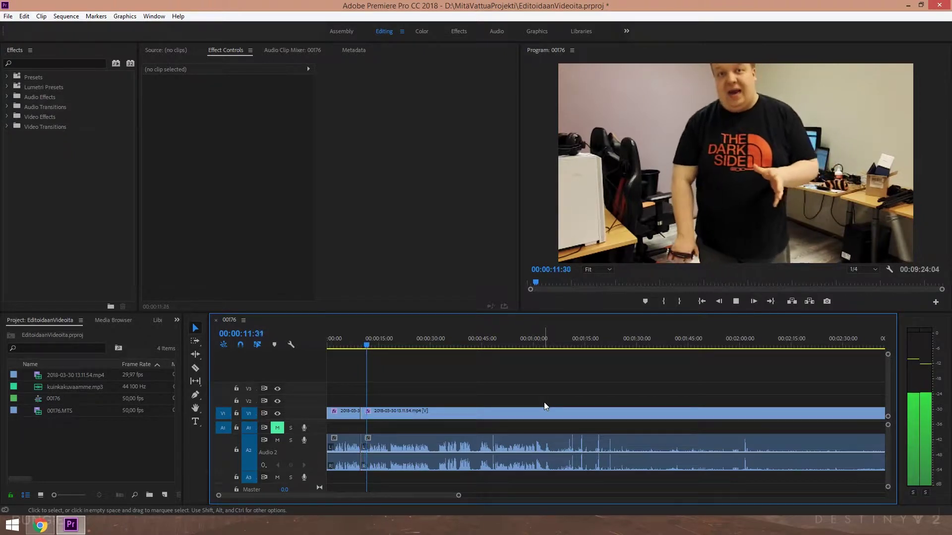
{"action": "key", "text": "space"}
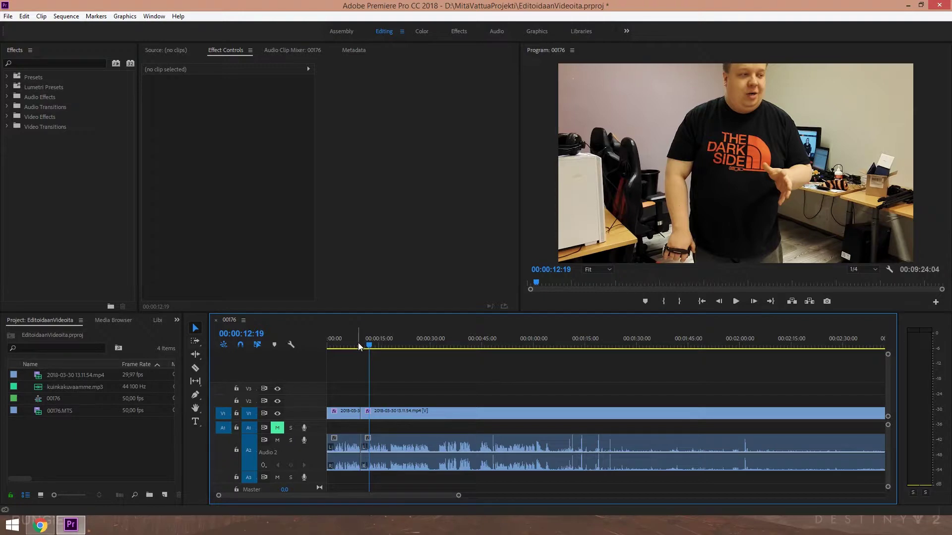
{"action": "key", "text": "space"}
- Split the long clip near 18 seconds, park the playhead at 00:00:29:19, and import a new video file
{"action": "left_click_drag", "start_coordinate": [459, 495], "coordinate": [392, 496]}
{"action": "key", "text": "ctrl+k"}
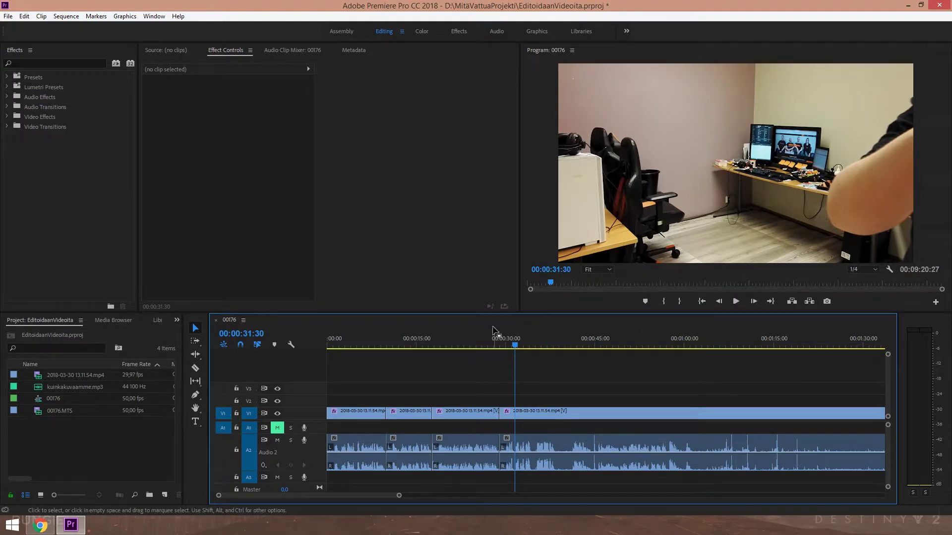
{"action": "left_click_drag", "start_coordinate": [516, 341], "coordinate": [503, 340]}
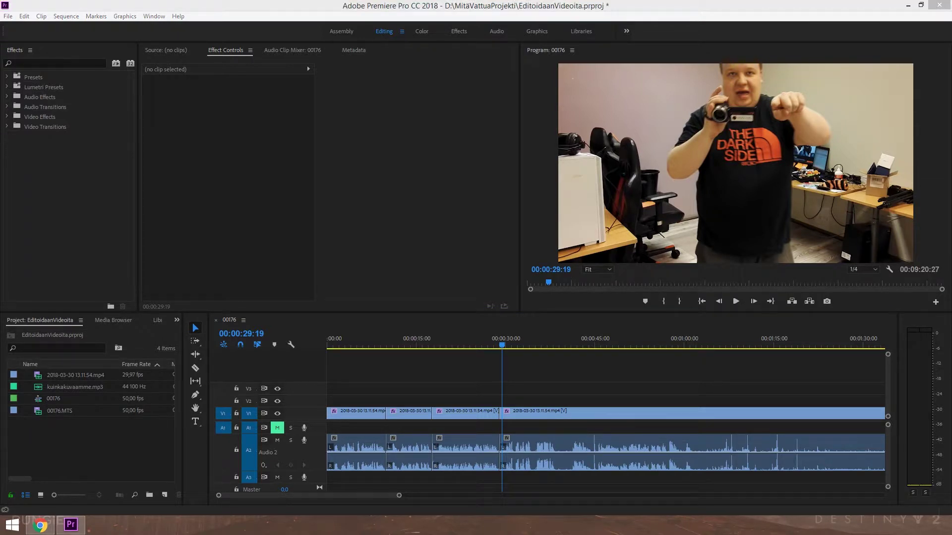
{"action": "mouse_move", "coordinate": [499, 347]}
{"action": "left_mouse_down"}
{"action": "mouse_move", "coordinate": [499, 362]}
{"action": "mouse_move", "coordinate": [79, 441]}
{"action": "left_mouse_up"}
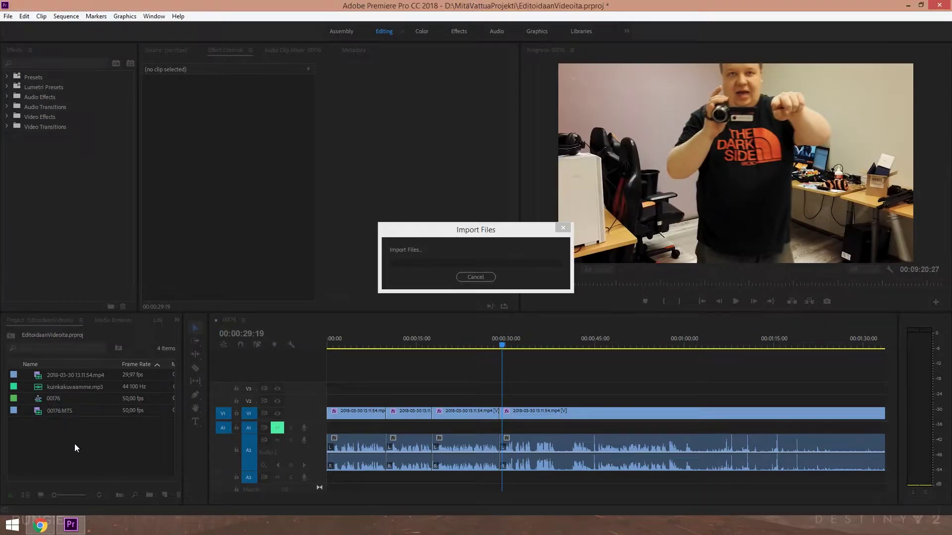
- Place 00175.MTS on track V3 near the 30-second mark and marquee-select the clips after the playhead
{"action": "left_click_drag", "start_coordinate": [61, 398], "coordinate": [450, 393]}
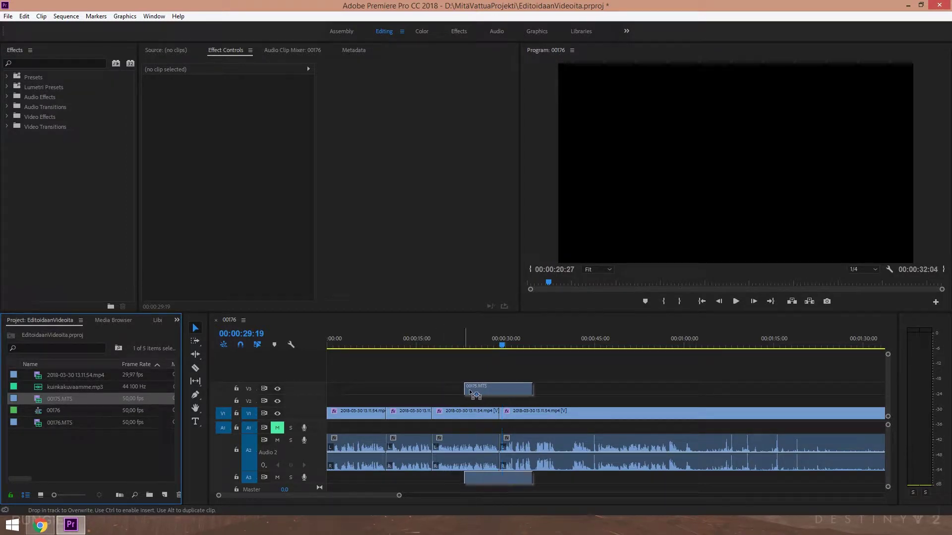
{"action": "left_click_drag", "start_coordinate": [451, 394], "coordinate": [513, 393]}
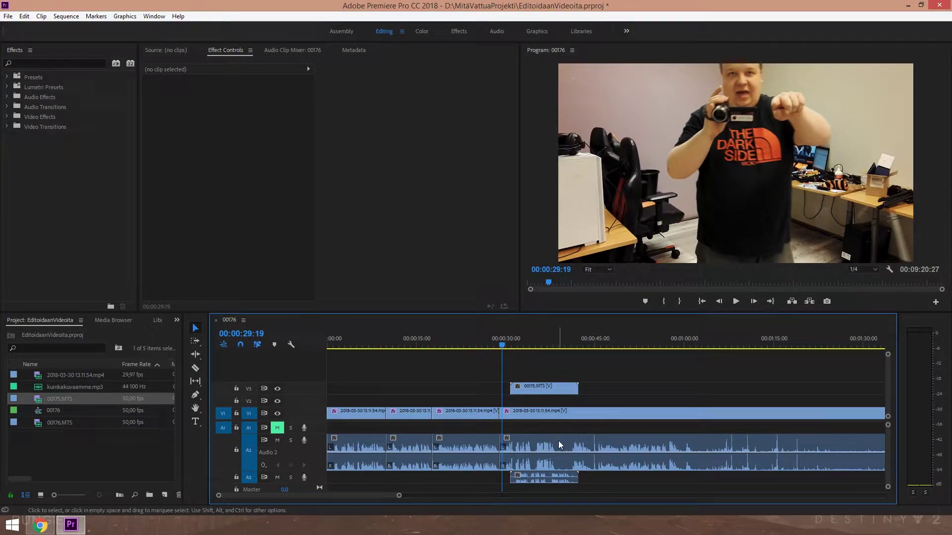
{"action": "left_click_drag", "start_coordinate": [548, 367], "coordinate": [574, 446]}
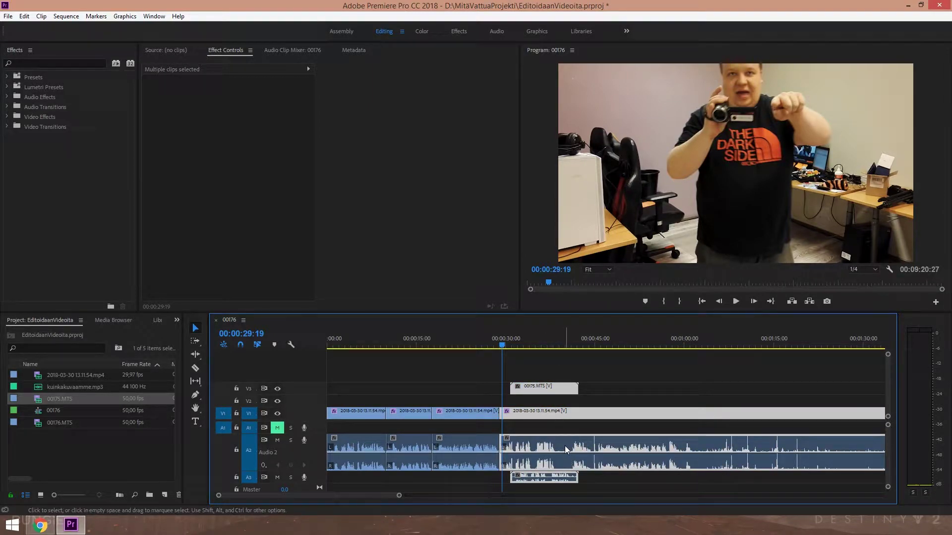
- Synchronize the selected clips with 00175.MTS using Audio as the synchronize point
{"action": "right_click", "coordinate": [574, 413]}
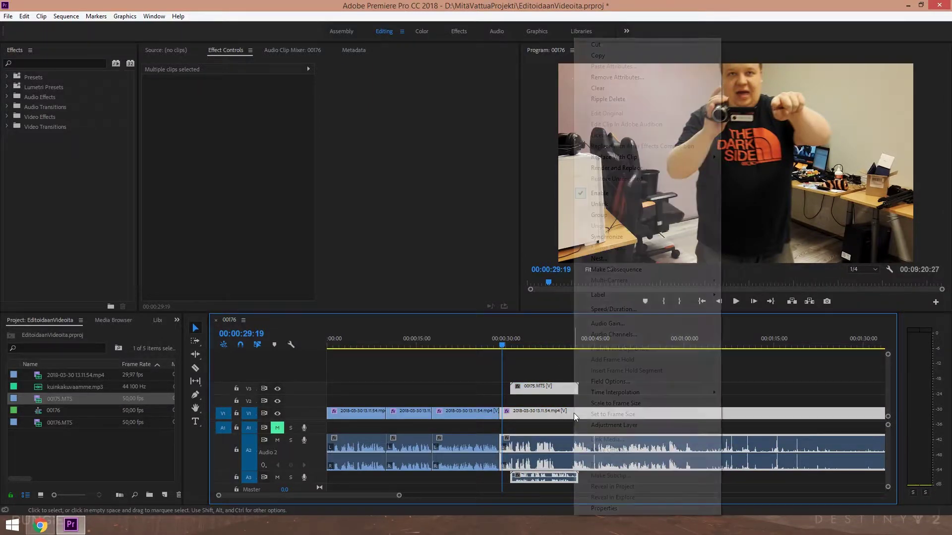
{"action": "left_click", "coordinate": [632, 236]}
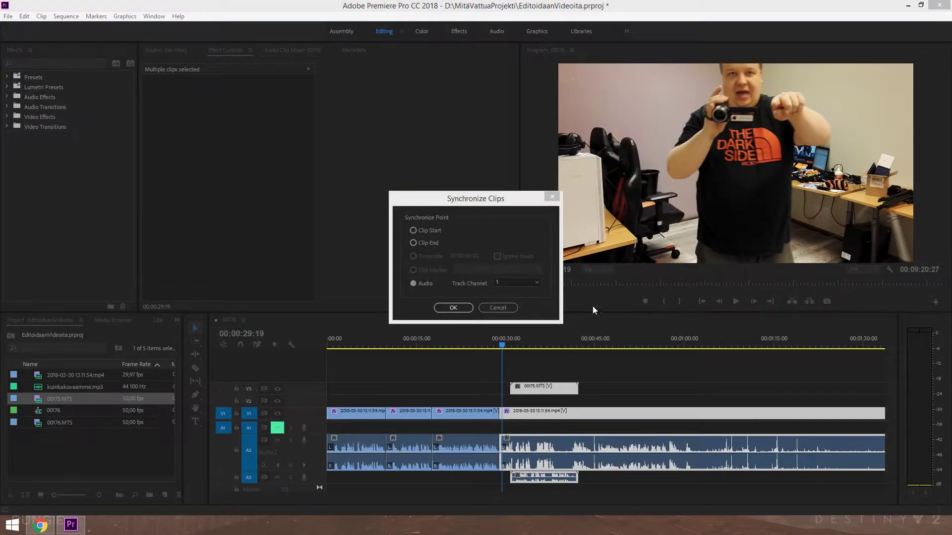
{"action": "left_click", "coordinate": [460, 308]}
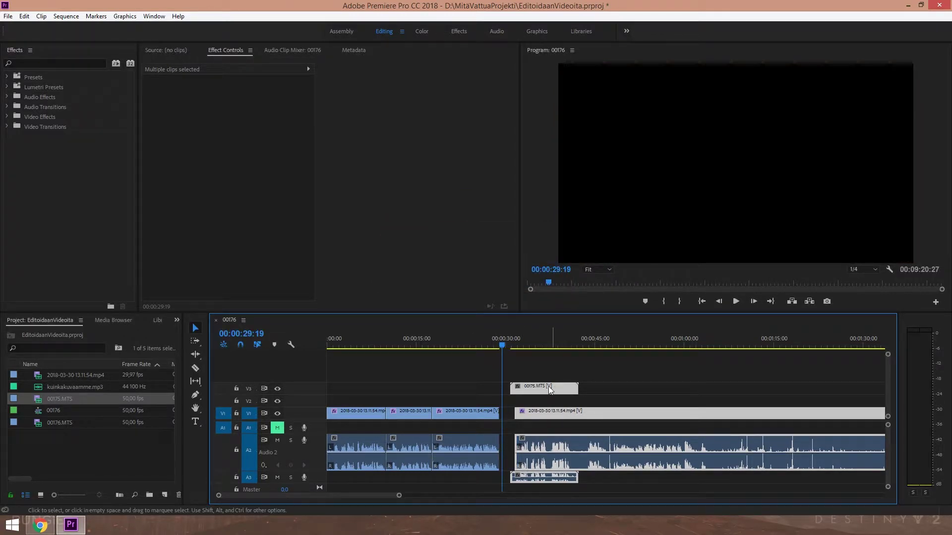
- Play the synced section from 00:00:34:02 to check the alignment
{"action": "left_click", "coordinate": [531, 344]}
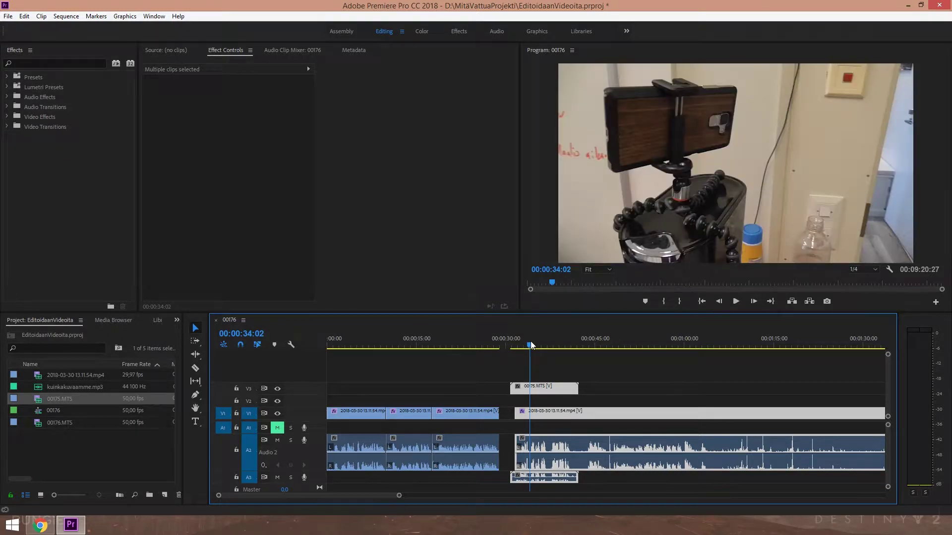
{"action": "key", "text": "space"}
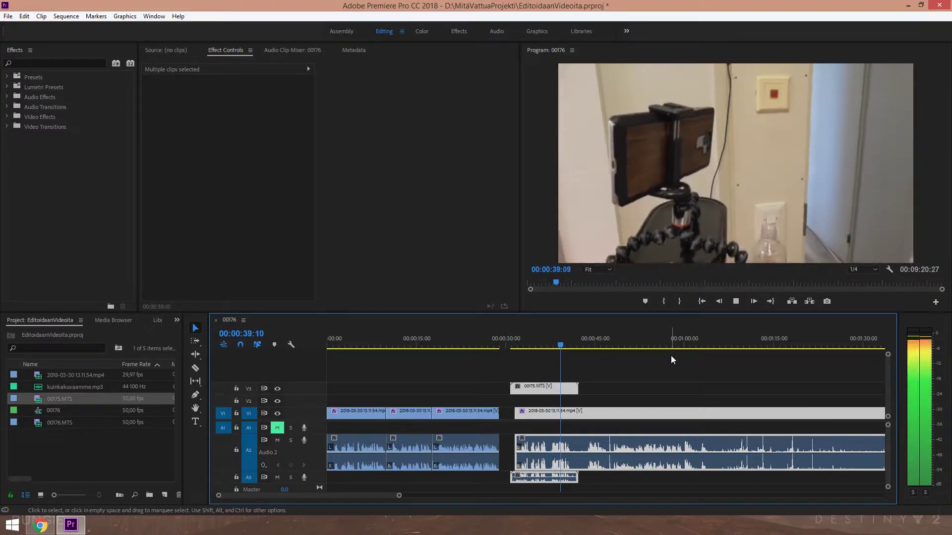
{"action": "key", "text": "space"}
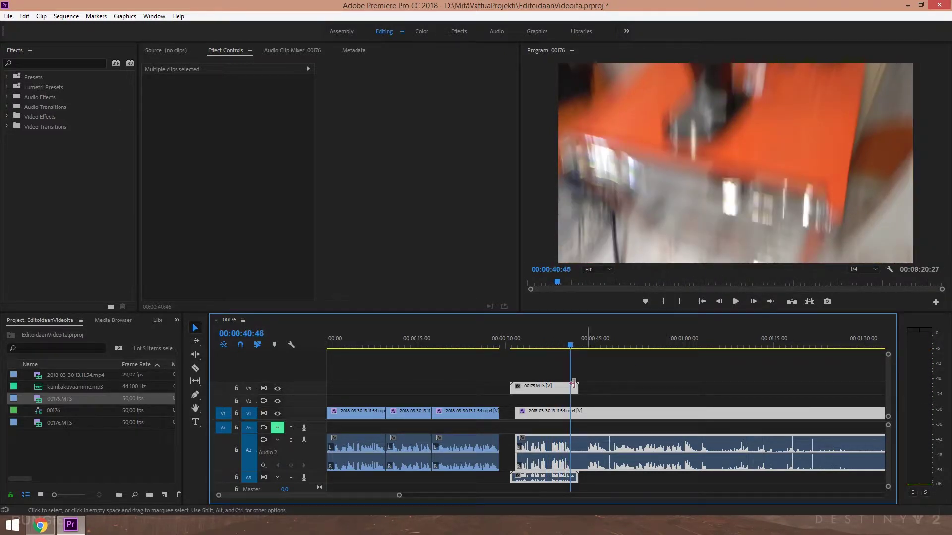
- Slide the synced clips left to close the gap, hide V3's output, and replay from 00:00:27:36
{"action": "left_click_drag", "start_coordinate": [541, 414], "coordinate": [525, 413]}
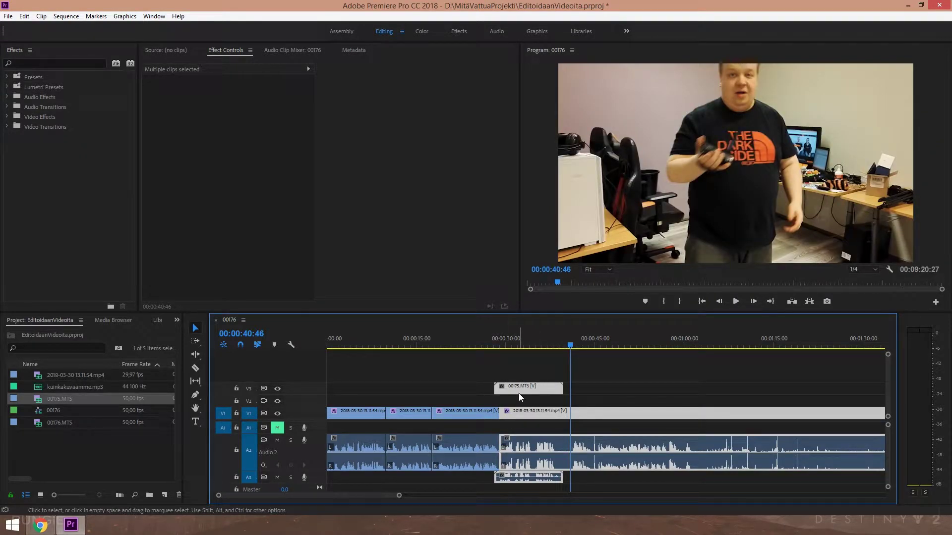
{"action": "left_click", "coordinate": [278, 388]}
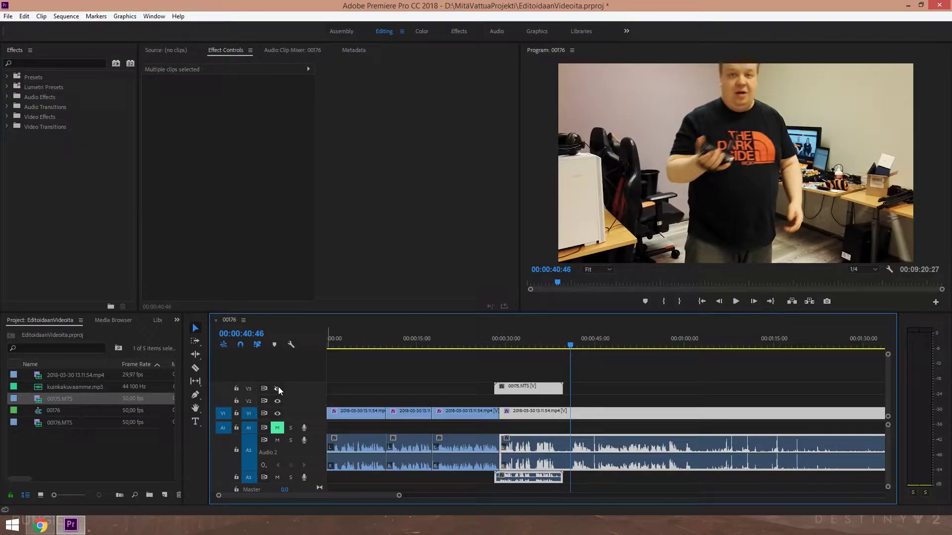
{"action": "left_click", "coordinate": [493, 343]}
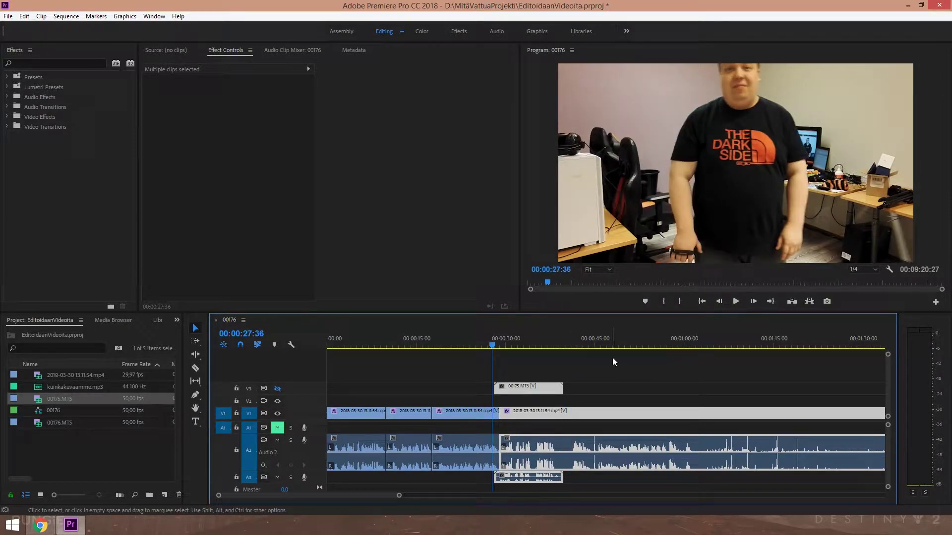
{"action": "key", "text": "space"}
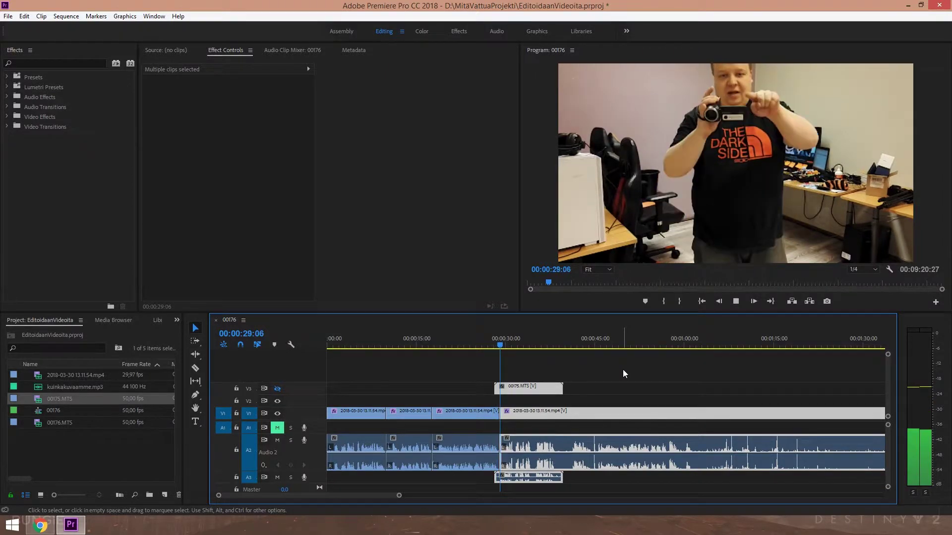
- Move the 00175.MTS audio from its track onto A1
{"action": "key", "text": "space"}
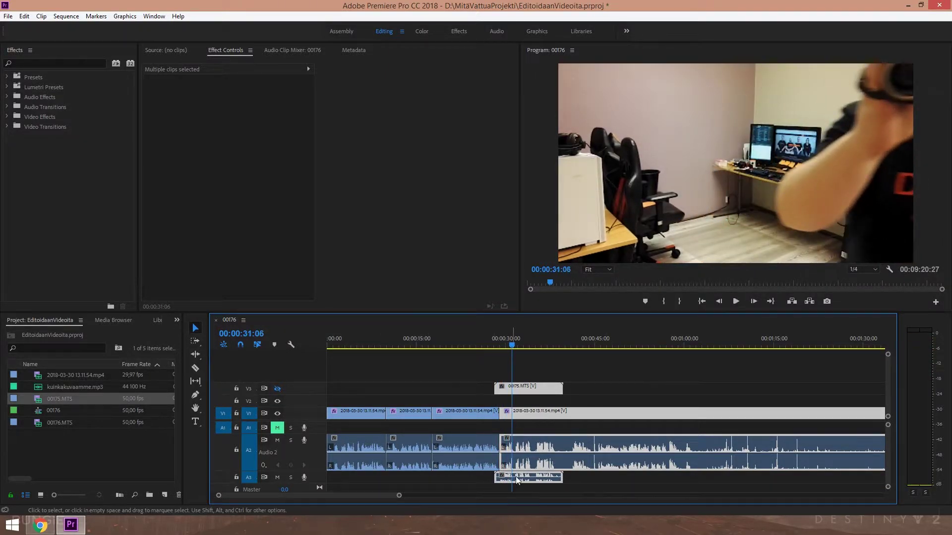
{"action": "left_click", "coordinate": [546, 478]}
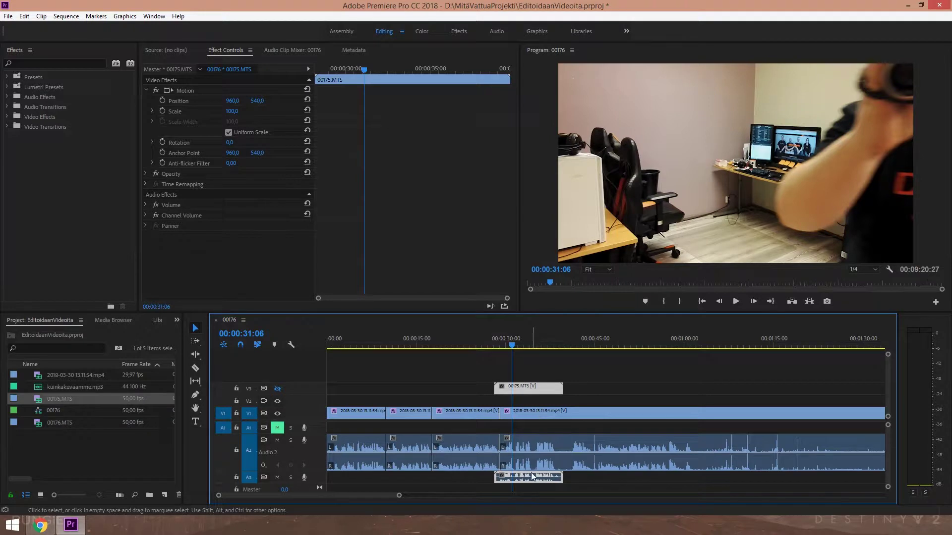
{"action": "left_click_drag", "start_coordinate": [525, 477], "coordinate": [534, 430]}
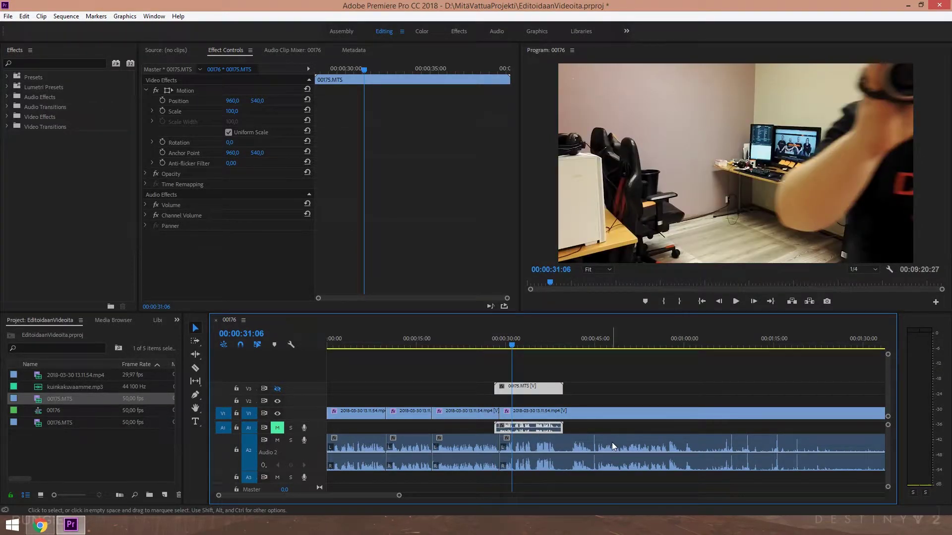
- Split 00175.MTS at 00:00:31:13 and delete the portion before it
{"action": "left_click", "coordinate": [499, 344]}
{"action": "key", "text": "space"}
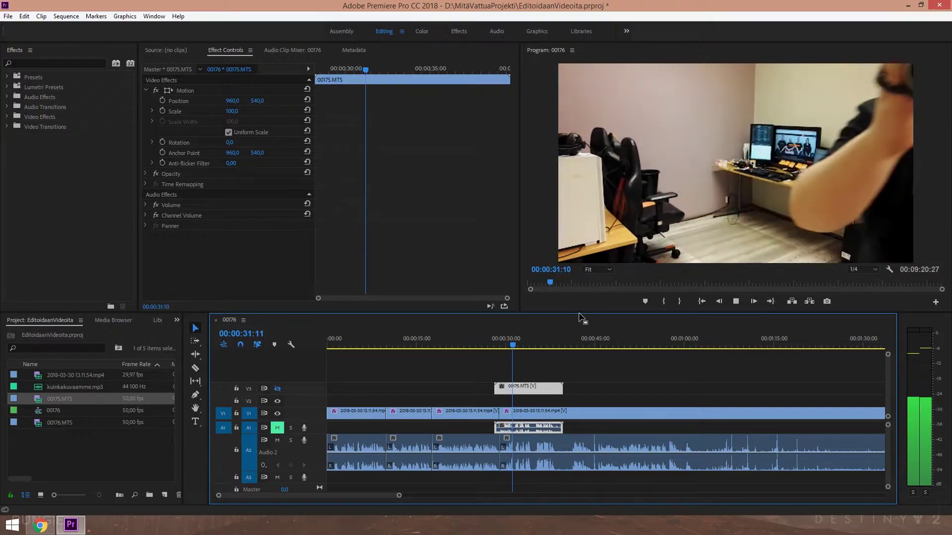
{"action": "key", "text": "space"}
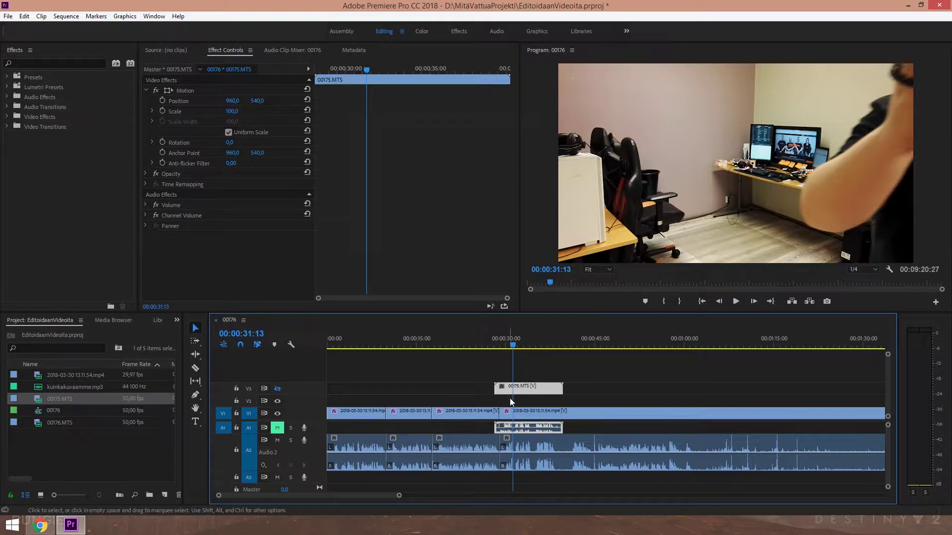
{"action": "key", "text": "ctrl+k"}
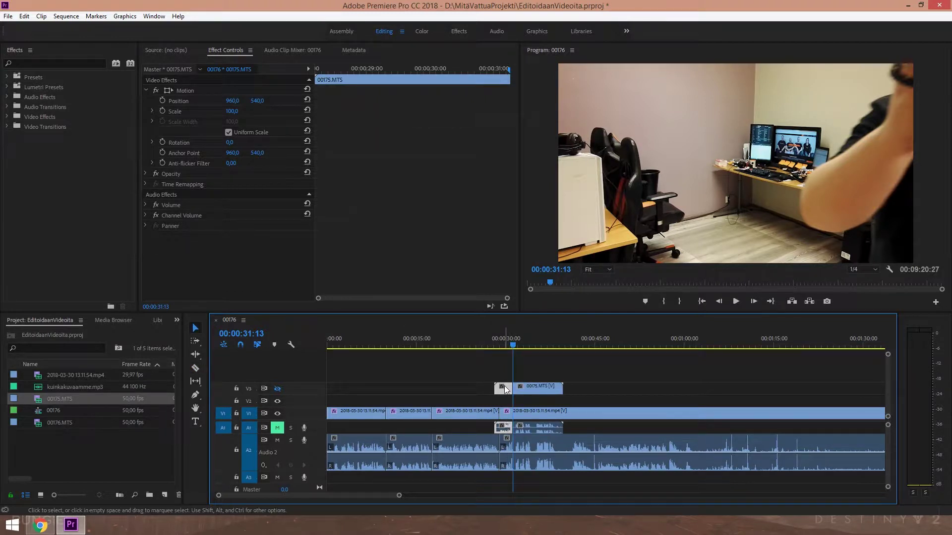
{"action": "key", "text": "Delete"}
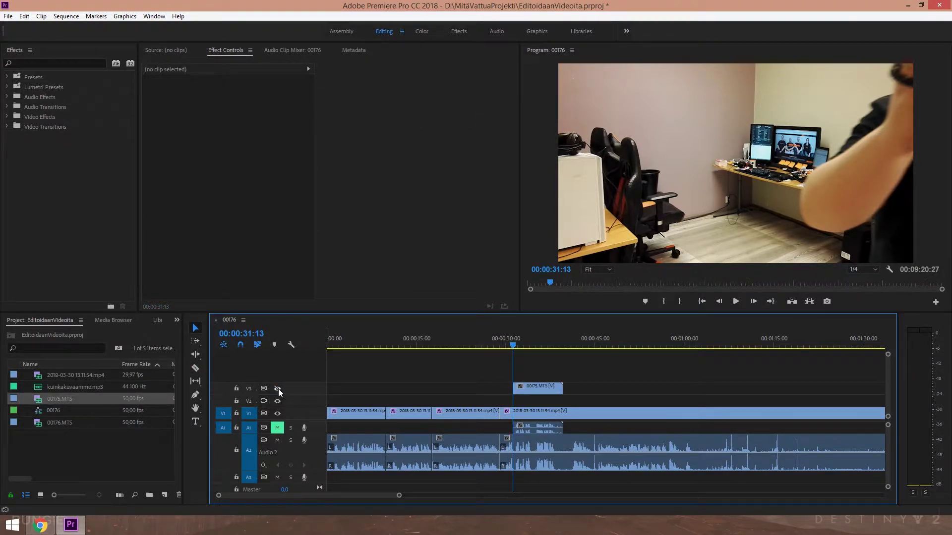
- Turn V3's output back on and play from about 29 seconds to 00:00:36:03
{"action": "left_click", "coordinate": [278, 389]}
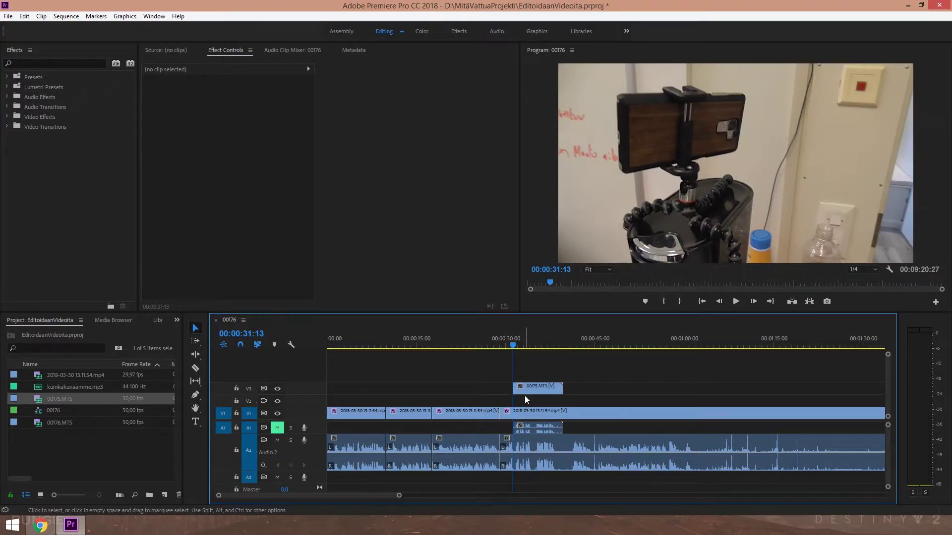
{"action": "left_click", "coordinate": [497, 341]}
{"action": "key", "text": "space"}
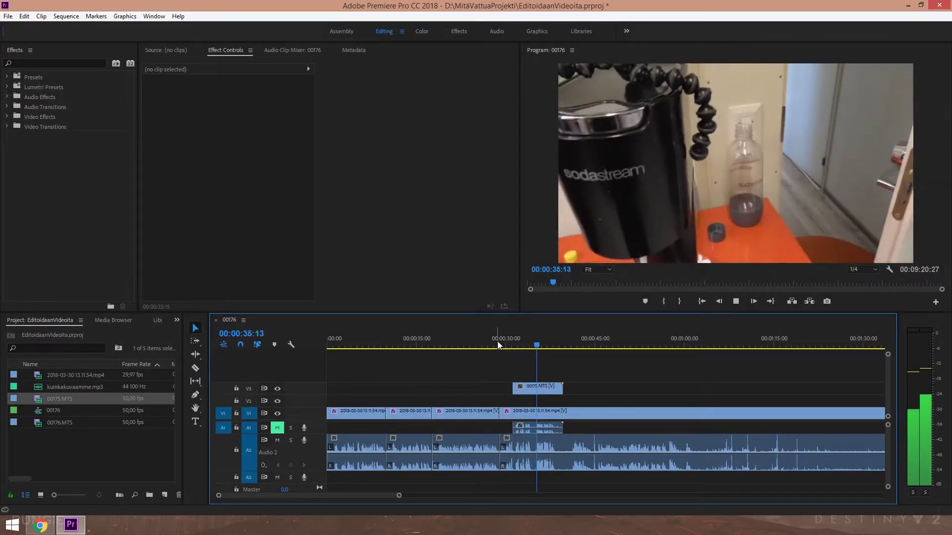
{"action": "key", "text": "space"}
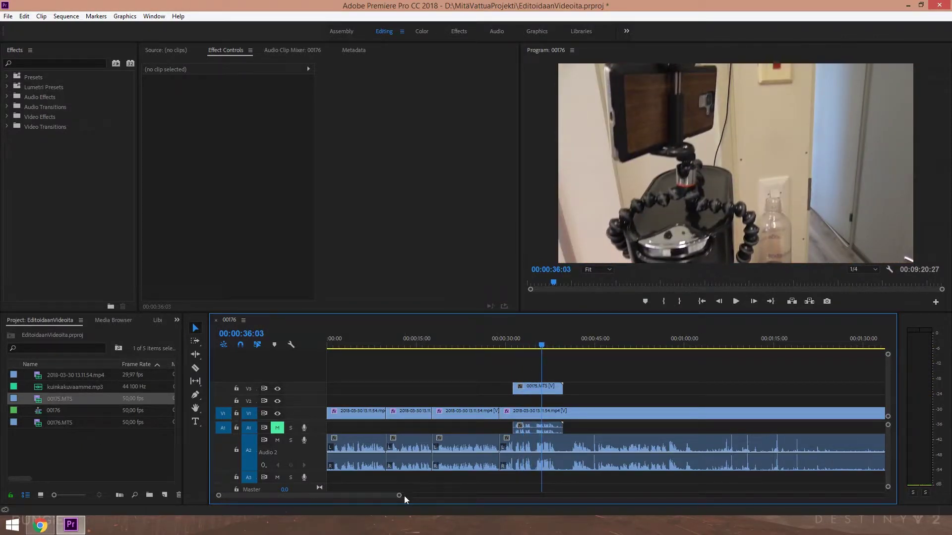
- Cut the main clip and 00175.MTS at about 36 seconds, ripple-delete the short piece, then return to 00:00:32:18
{"action": "left_click_drag", "start_coordinate": [399, 495], "coordinate": [374, 496]}
{"action": "key", "text": "c"}
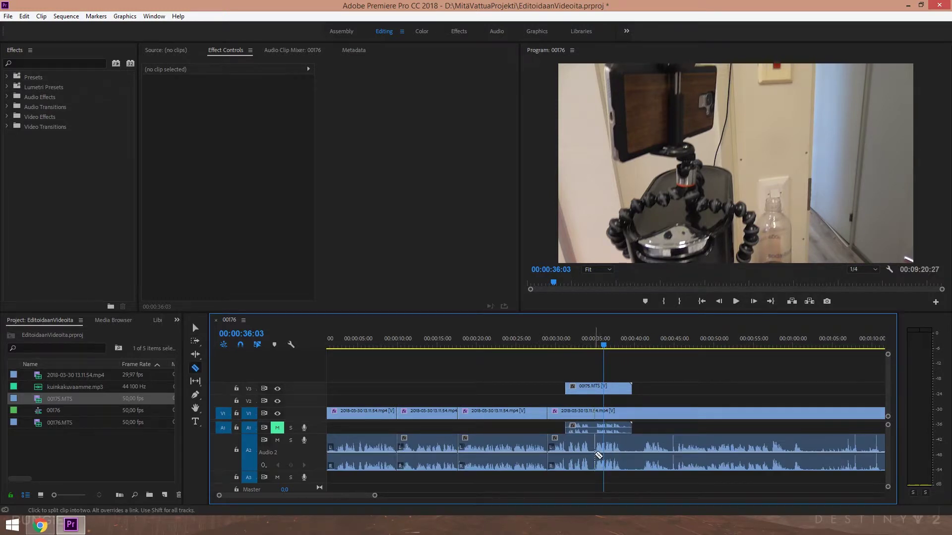
{"action": "left_click", "coordinate": [595, 456]}
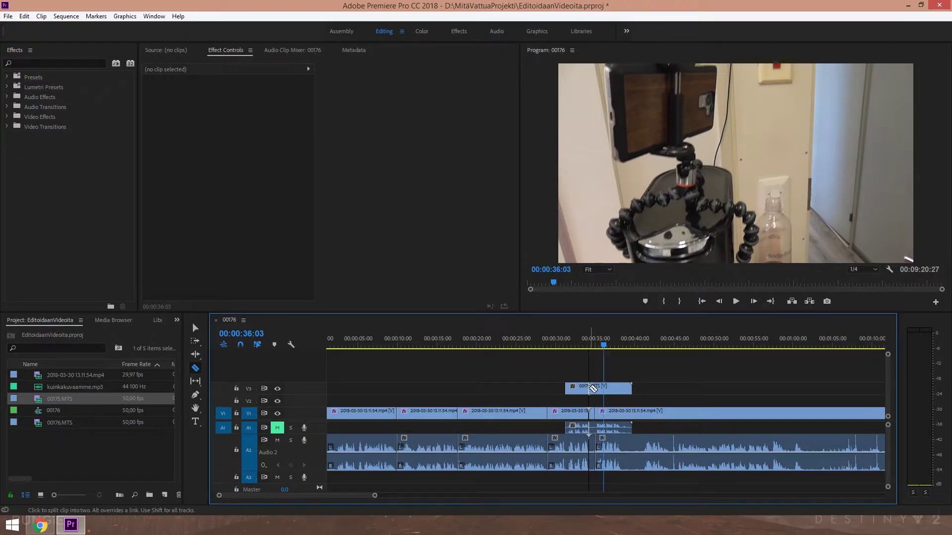
{"action": "left_click", "coordinate": [596, 389]}
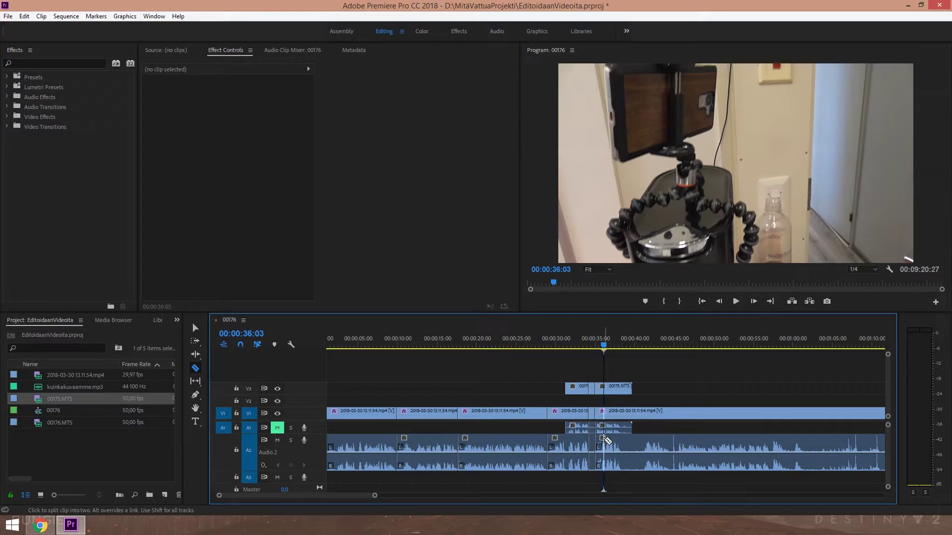
{"action": "key", "text": "v"}
{"action": "left_click", "coordinate": [593, 442]}
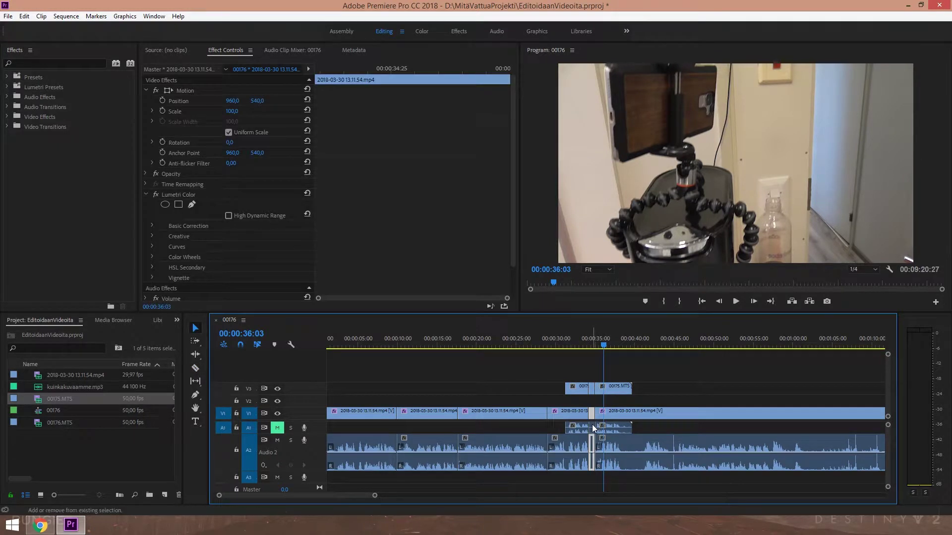
{"action": "left_click", "coordinate": [593, 424], "text": "shift"}
{"action": "right_click", "coordinate": [593, 424]}
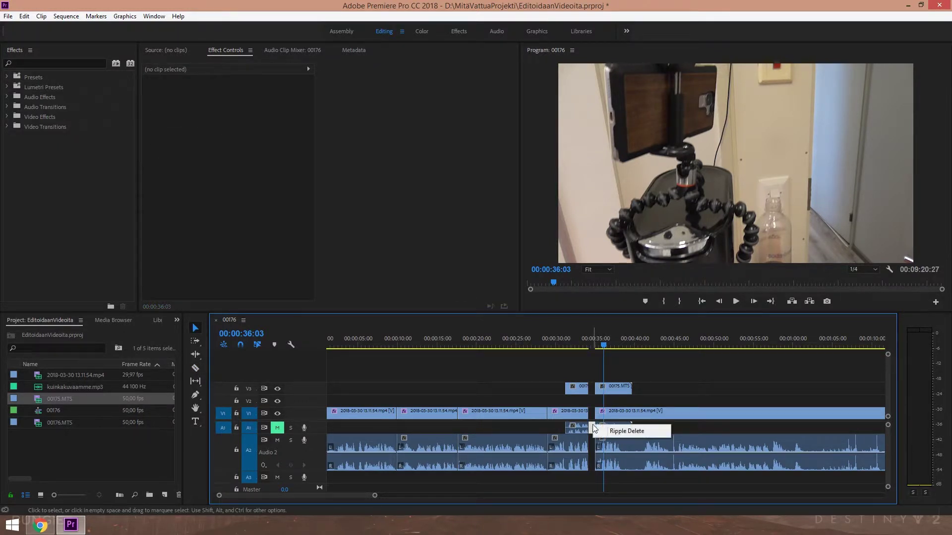
{"action": "left_click", "coordinate": [618, 432]}
{"action": "left_click", "coordinate": [575, 343]}
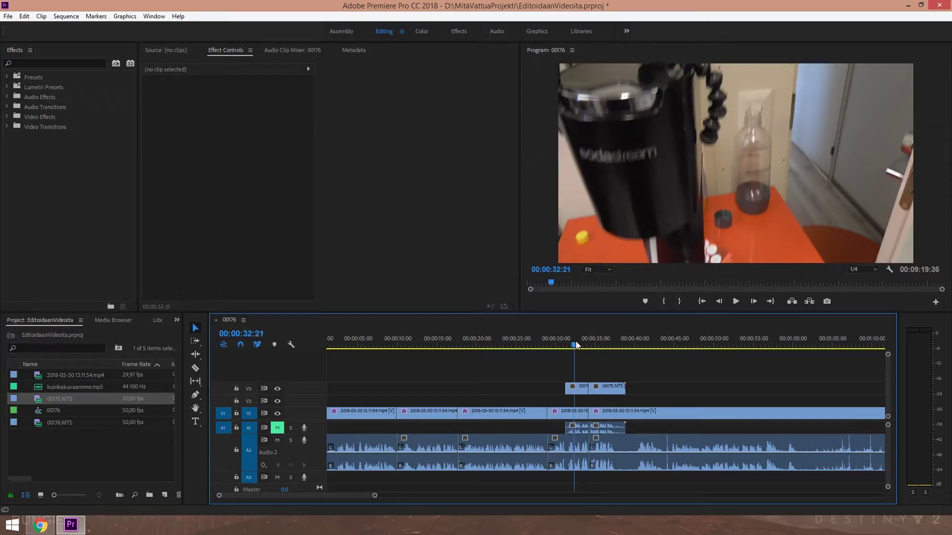
- Play back the edit and replay the stretch leading into the blurry camera movement
{"action": "key", "text": "space"}
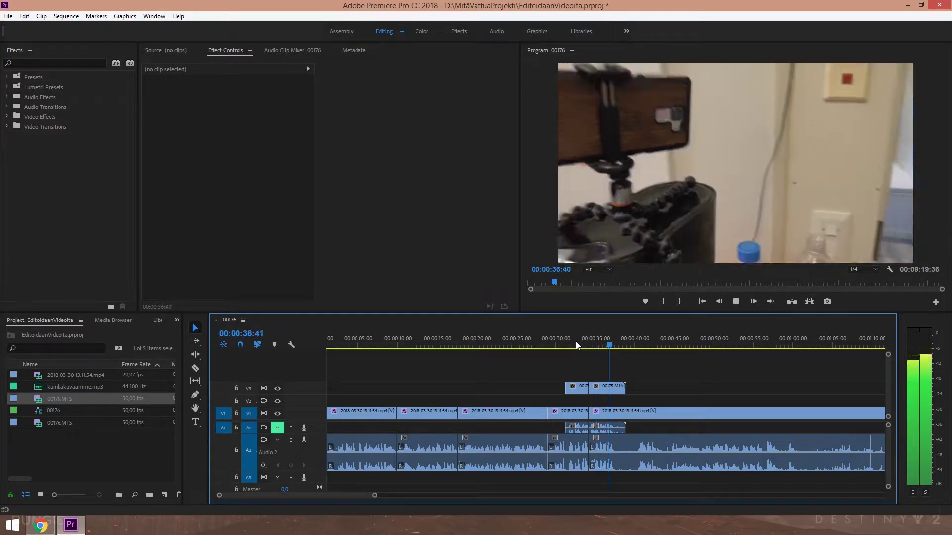
{"action": "key", "text": "space"}
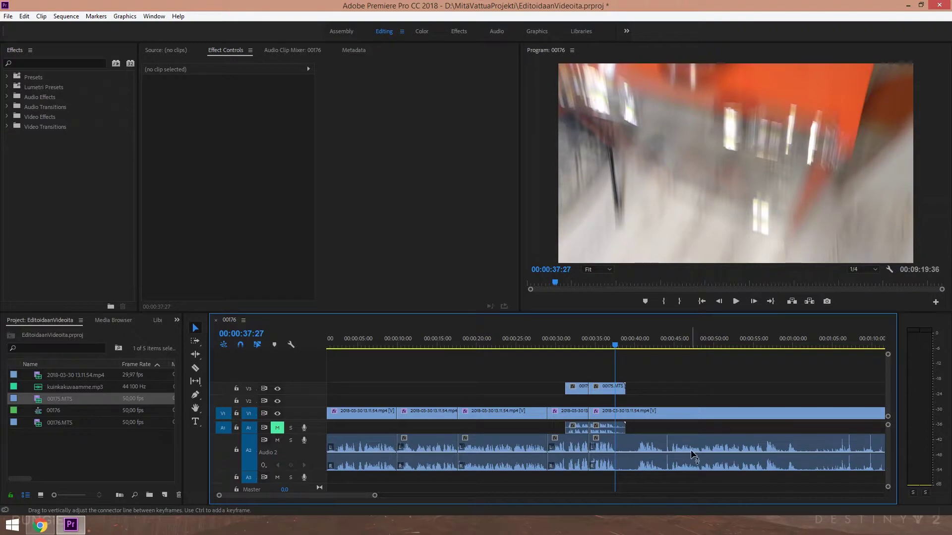
{"action": "left_click_drag", "start_coordinate": [616, 346], "coordinate": [607, 346]}
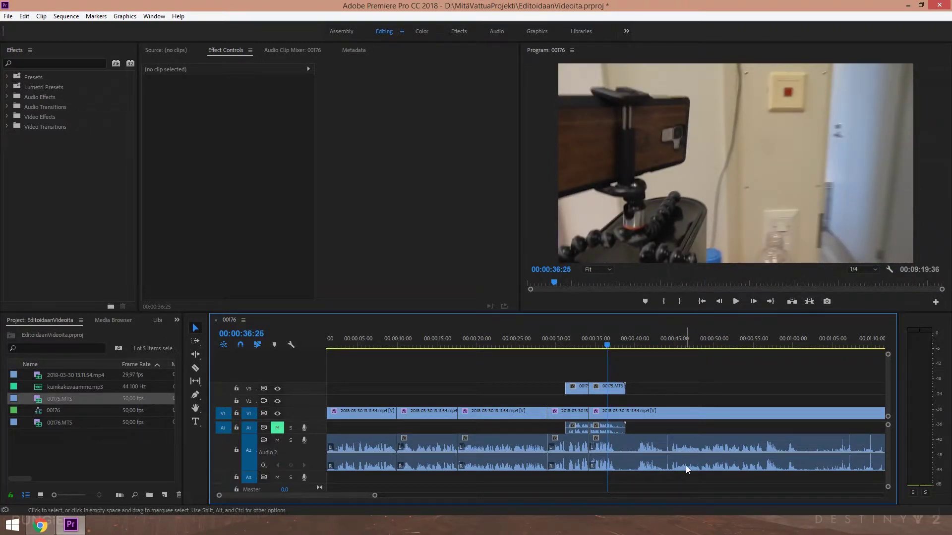
{"action": "key", "text": "space"}
{"action": "key", "text": "space"}
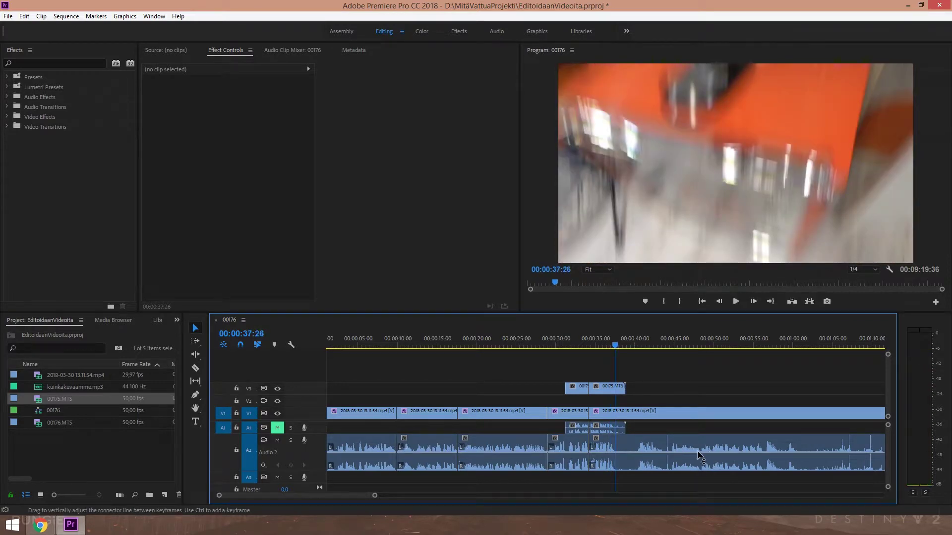
- Step back to 00:00:37:21 and razor-cut the V1 clip and its audio there
{"action": "key", "text": "Left"}
{"action": "key", "text": "Left"}
{"action": "key", "text": "Left"}
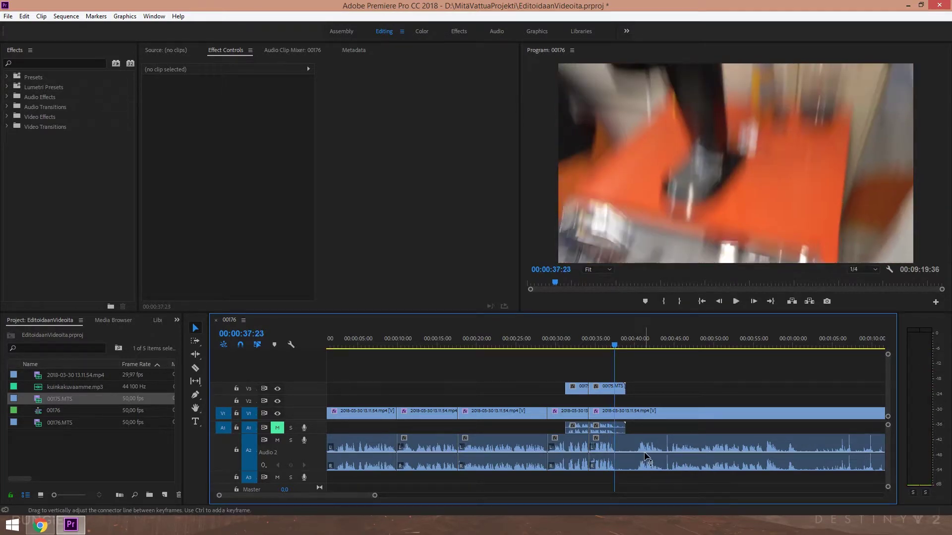
{"action": "key", "text": "Left"}
{"action": "key", "text": "Left"}
{"action": "key", "text": "c"}
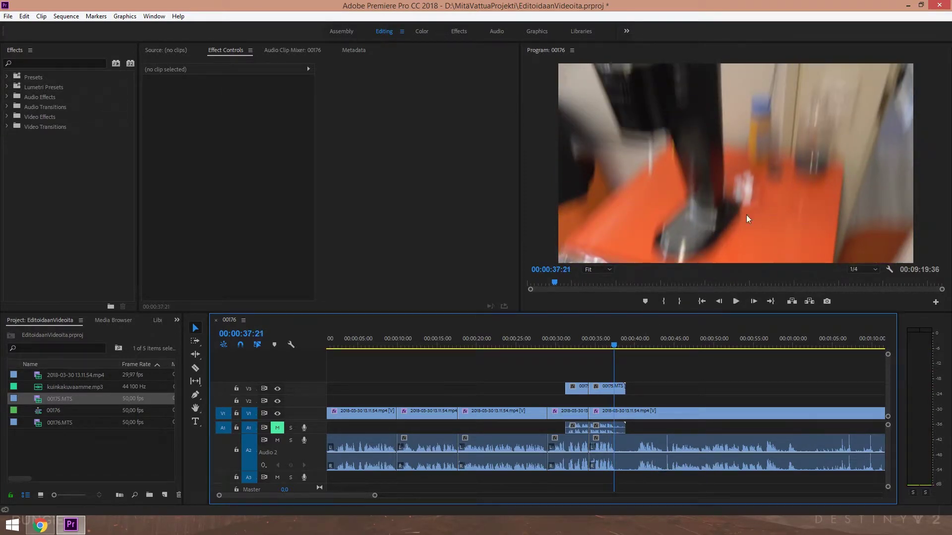
{"action": "left_click", "coordinate": [620, 441]}
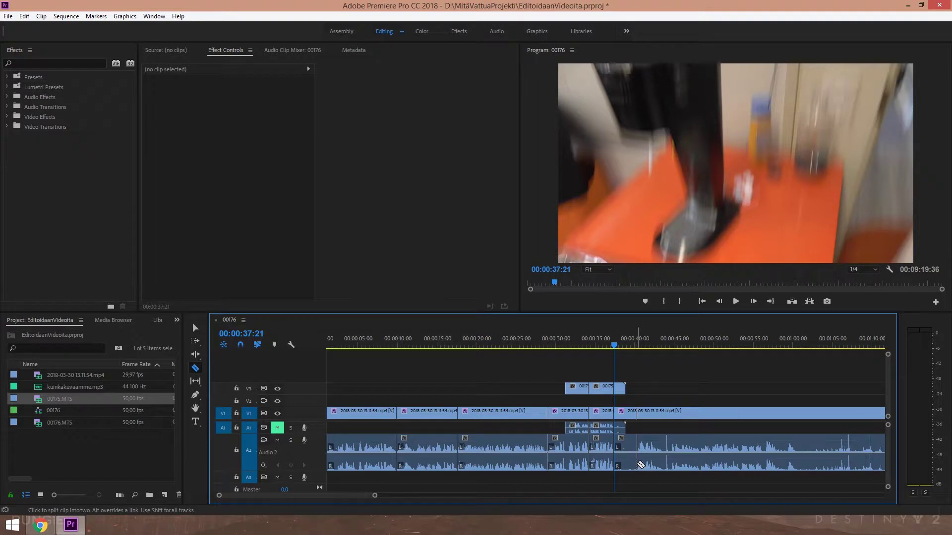
- Cut out the short shaky piece after 00:00:37:21 and ripple-delete the leftover gap
{"action": "left_click", "coordinate": [637, 464]}
{"action": "key", "text": "v"}
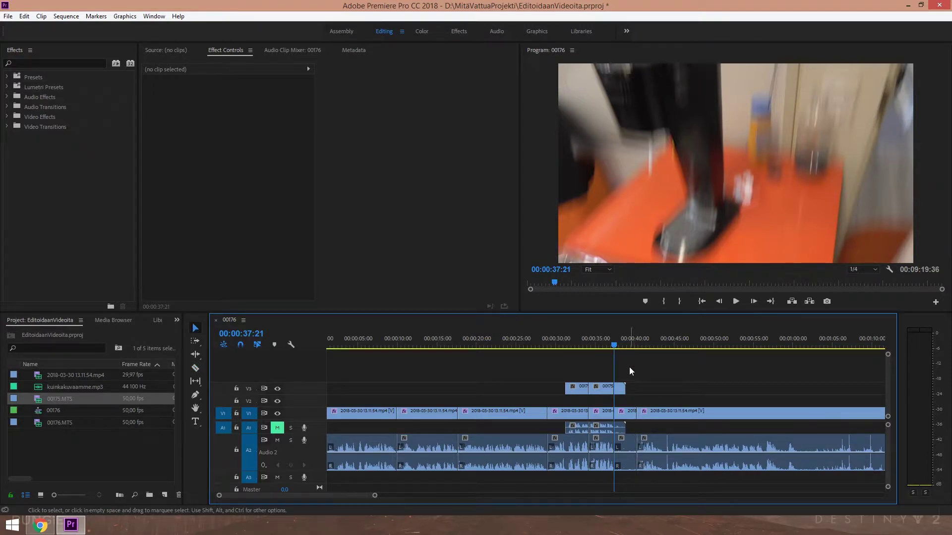
{"action": "left_click_drag", "start_coordinate": [617, 371], "coordinate": [624, 448]}
{"action": "key", "text": "Delete"}
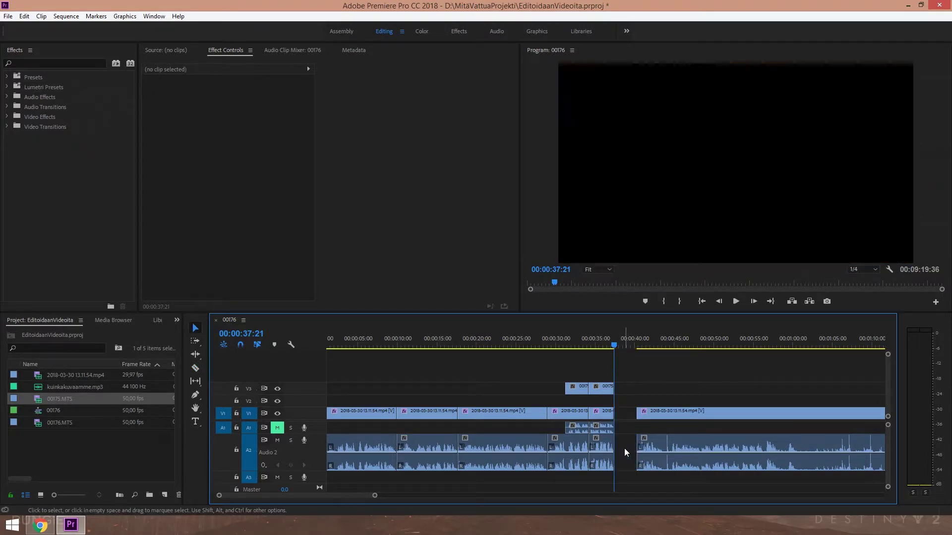
{"action": "right_click", "coordinate": [629, 413]}
{"action": "left_click", "coordinate": [635, 418]}
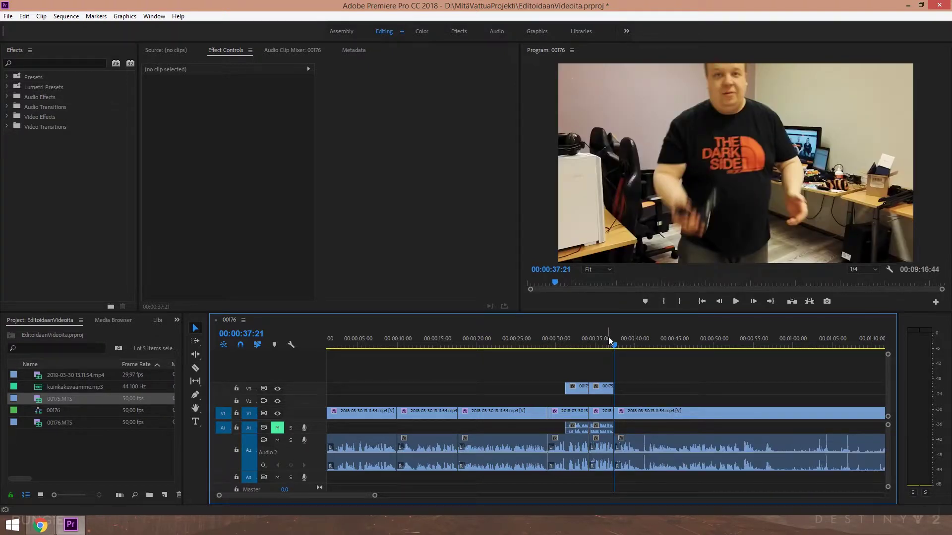
- Play across the new join with the timeline zoomed in, stopping at 00:00:54:07
{"action": "left_click", "coordinate": [608, 339]}
{"action": "key", "text": "space"}
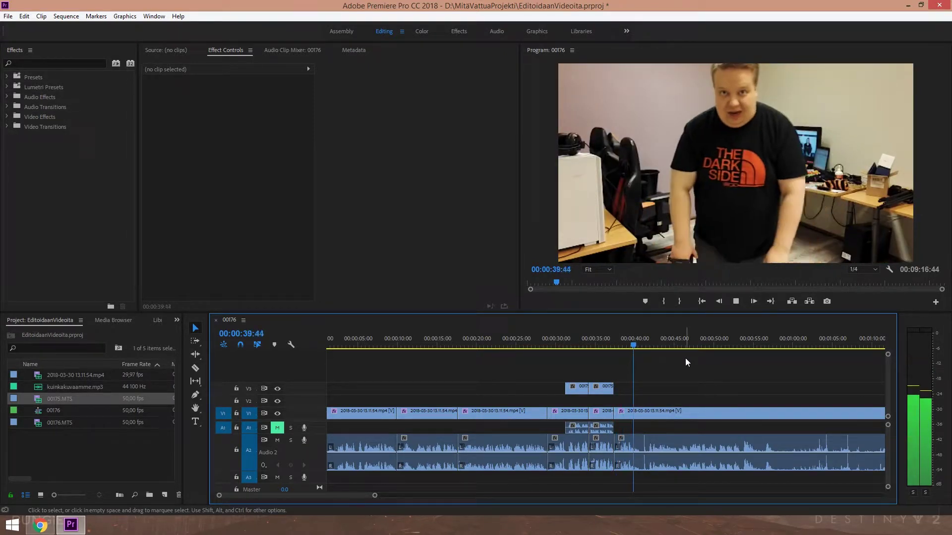
{"action": "scroll", "coordinate": [625, 497], "scroll_direction": "down", "scroll_amount": 3}
{"action": "key", "text": "space"}
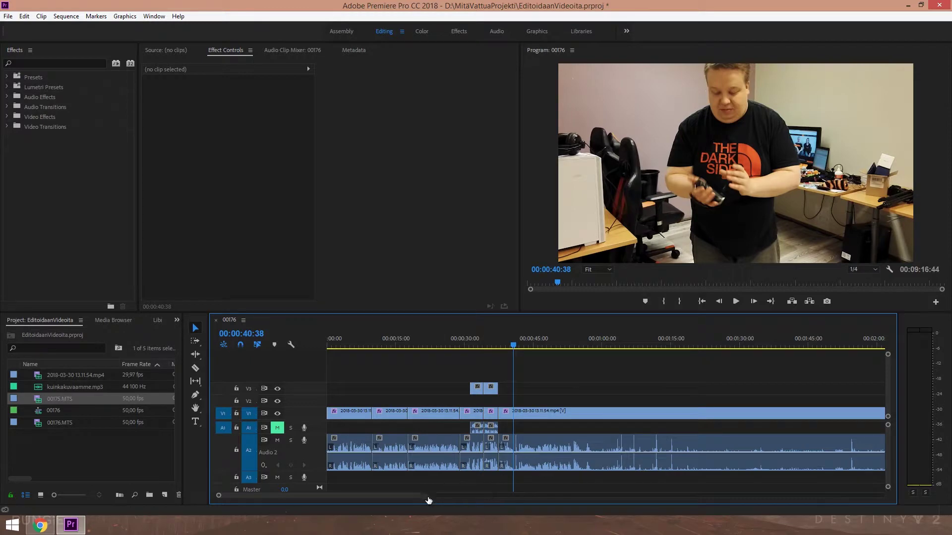
{"action": "key", "text": "equal"}
{"action": "key", "text": "space"}
{"action": "key", "text": "equal"}
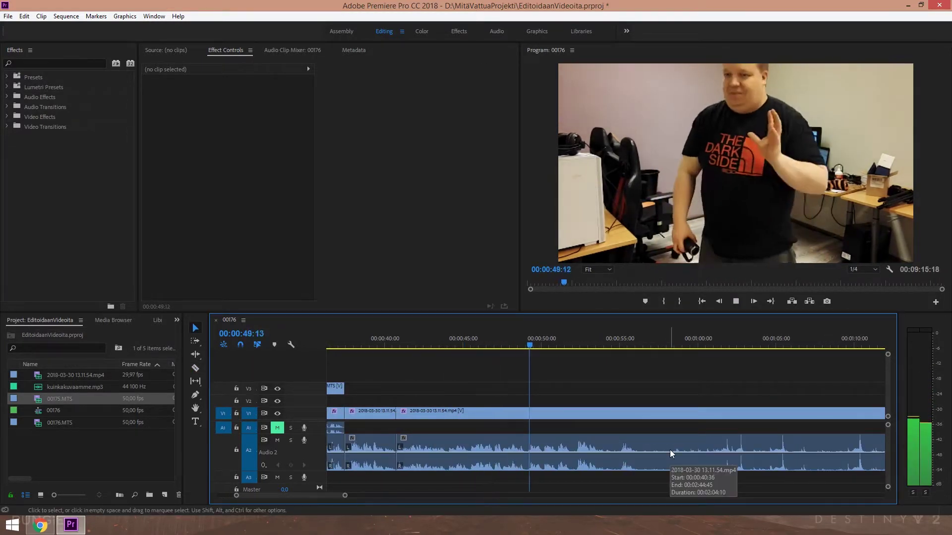
{"action": "key", "text": "space"}
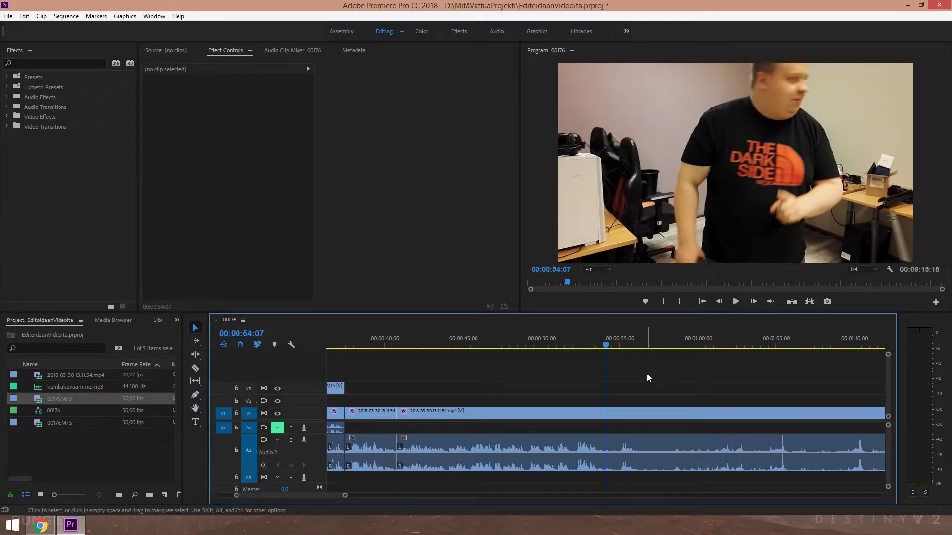
- Save the project and play on, stopping at 00:00:56:28
{"action": "key", "text": "ctrl+s"}
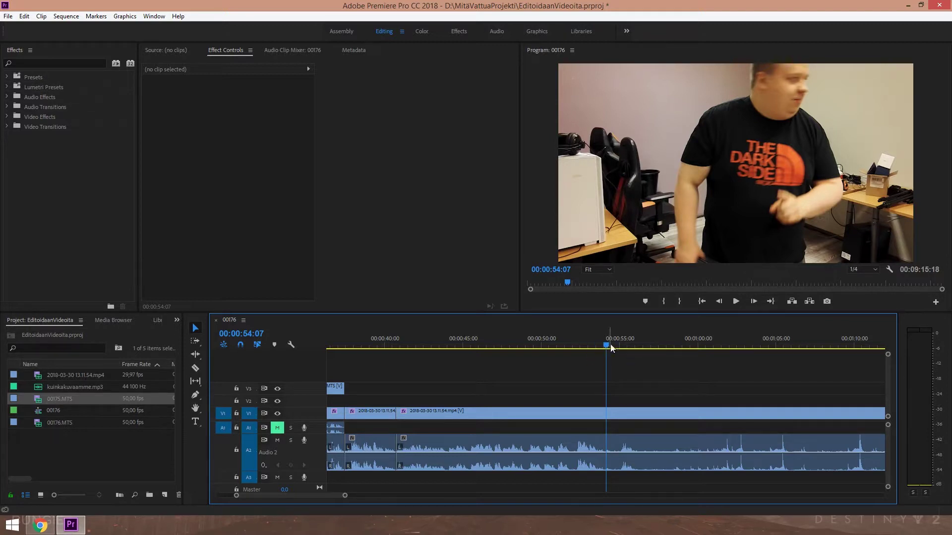
{"action": "key", "text": "space"}
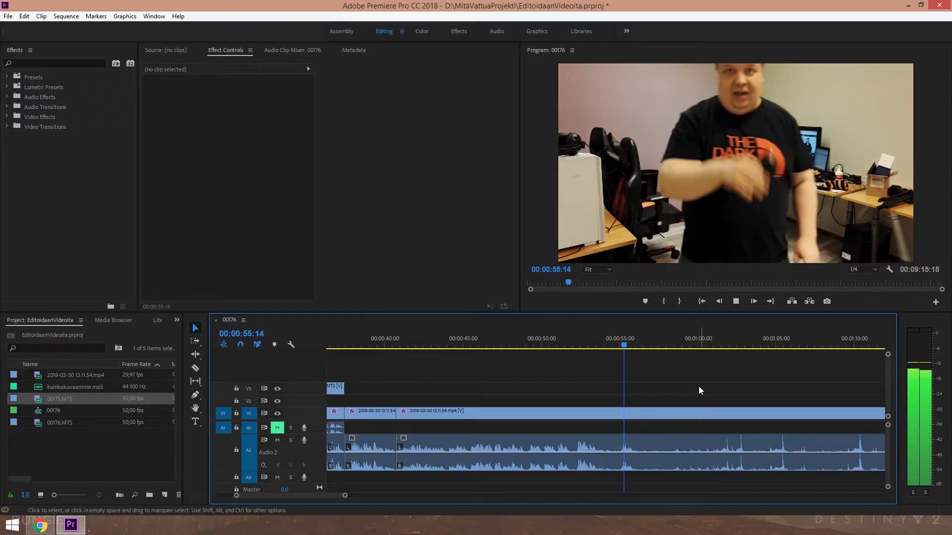
{"action": "key", "text": "space"}
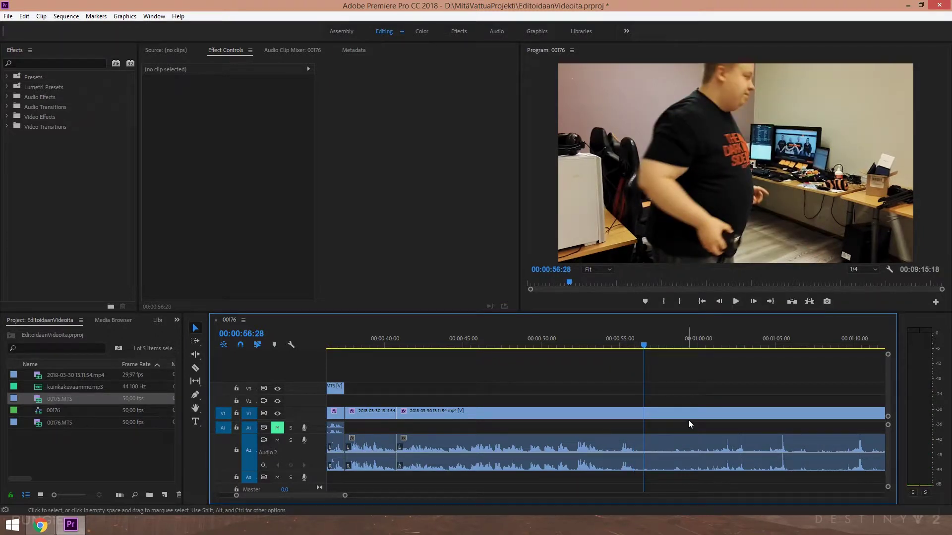
- Split the clip at 00:00:56:28, then move the playhead near the sequence end
{"action": "key", "text": "ctrl+k"}
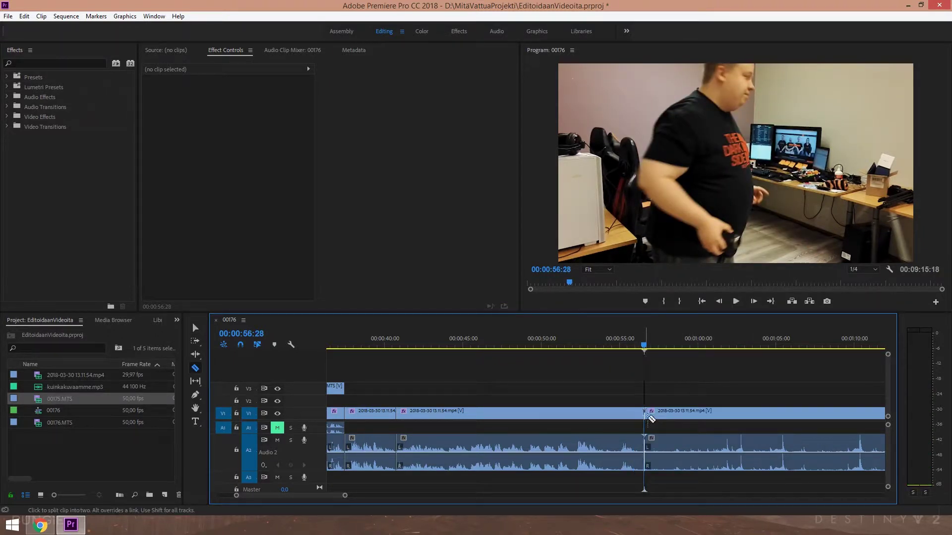
{"action": "left_click_drag", "start_coordinate": [345, 500], "coordinate": [494, 508]}
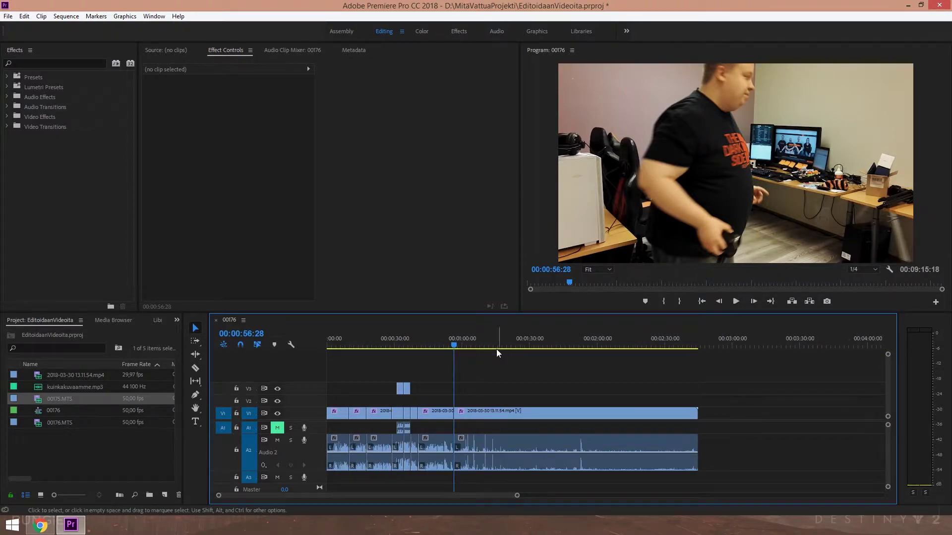
{"action": "left_click_drag", "start_coordinate": [456, 344], "coordinate": [694, 350]}
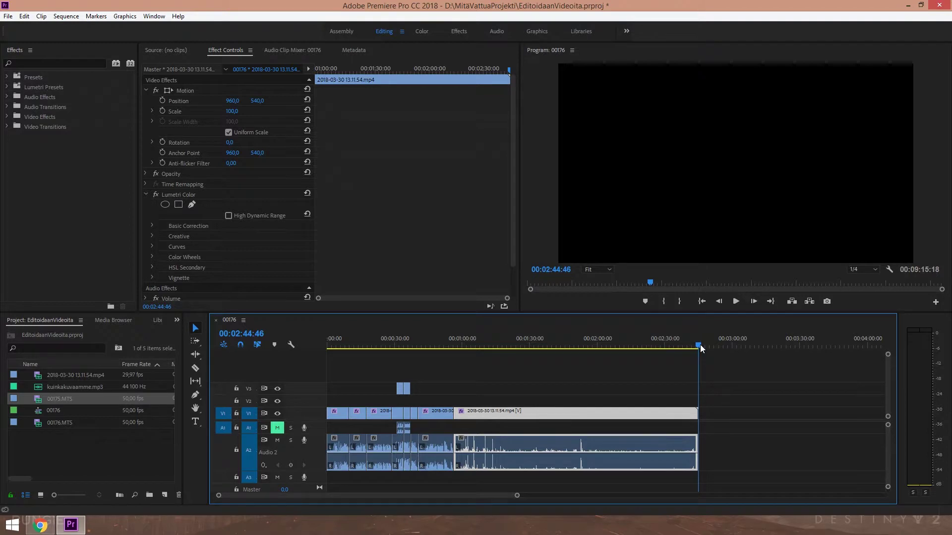
{"action": "left_click_drag", "start_coordinate": [700, 344], "coordinate": [698, 346]}
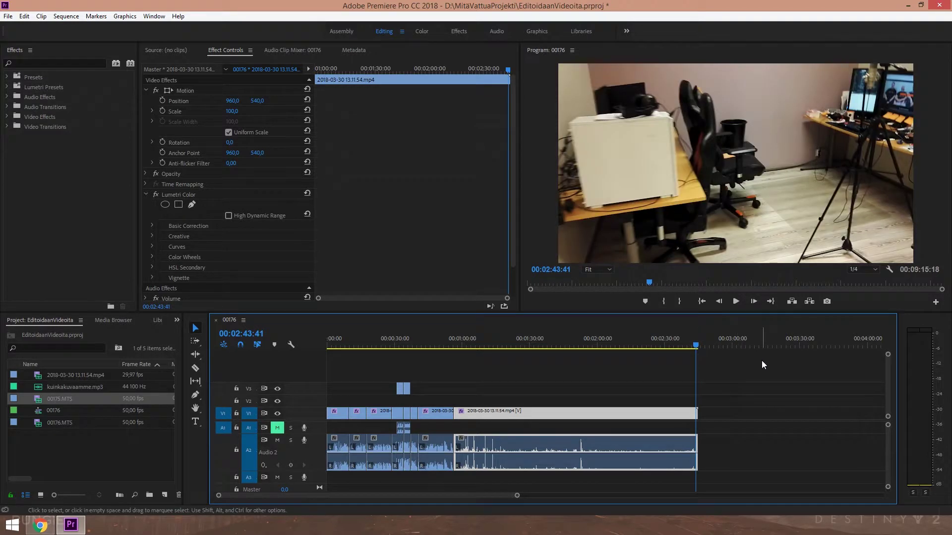
- Shuttle back and forth through the ending and stop at 00:02:38:31
{"action": "key", "text": "j"}
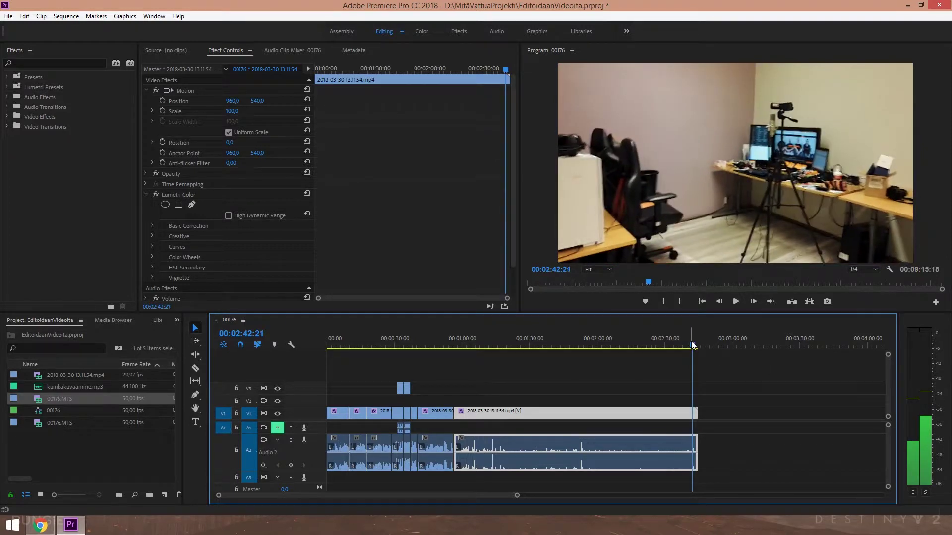
{"action": "left_click_drag", "start_coordinate": [692, 346], "coordinate": [683, 347]}
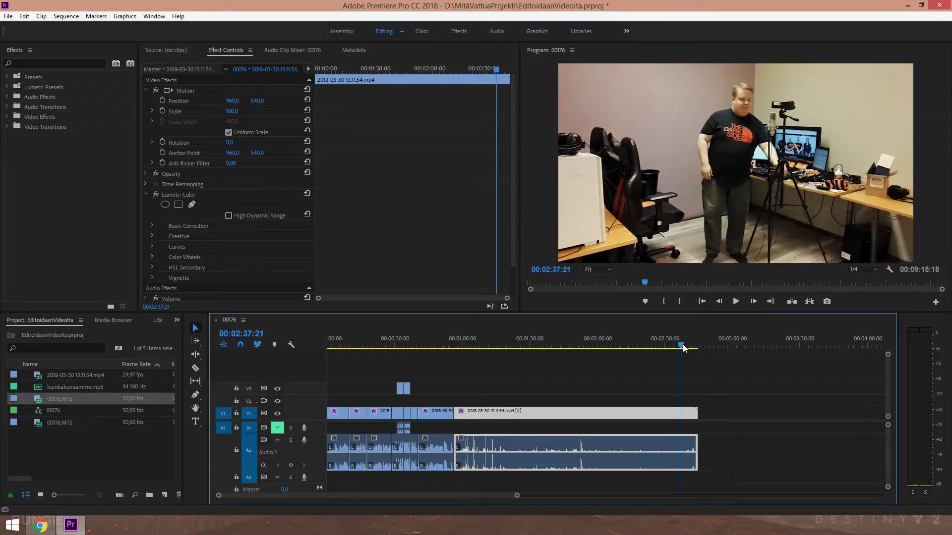
{"action": "key", "text": "l"}
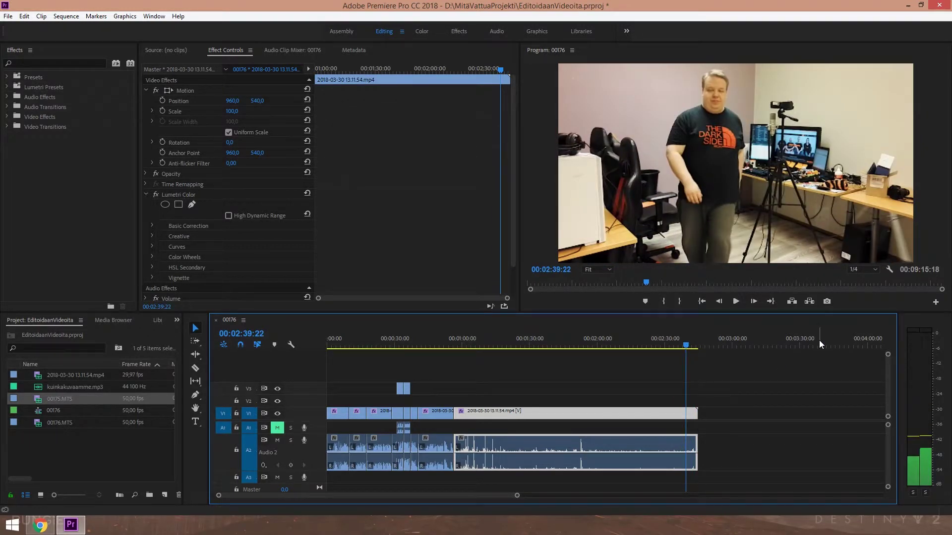
{"action": "key", "text": "j"}
{"action": "key", "text": "k"}
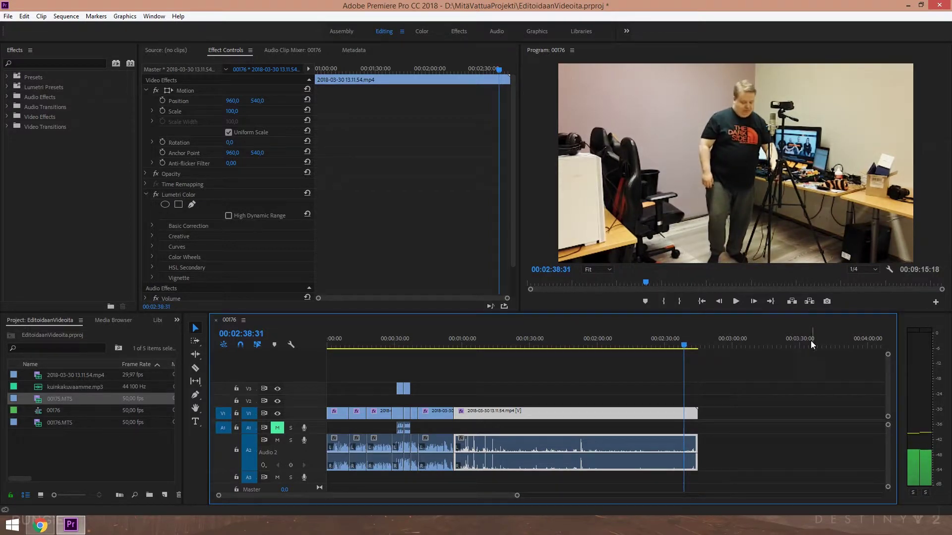
- Split the last clip at 00:02:38:31, delete the short tail piece, and pick up the final clip
{"action": "key", "text": "ctrl+k"}
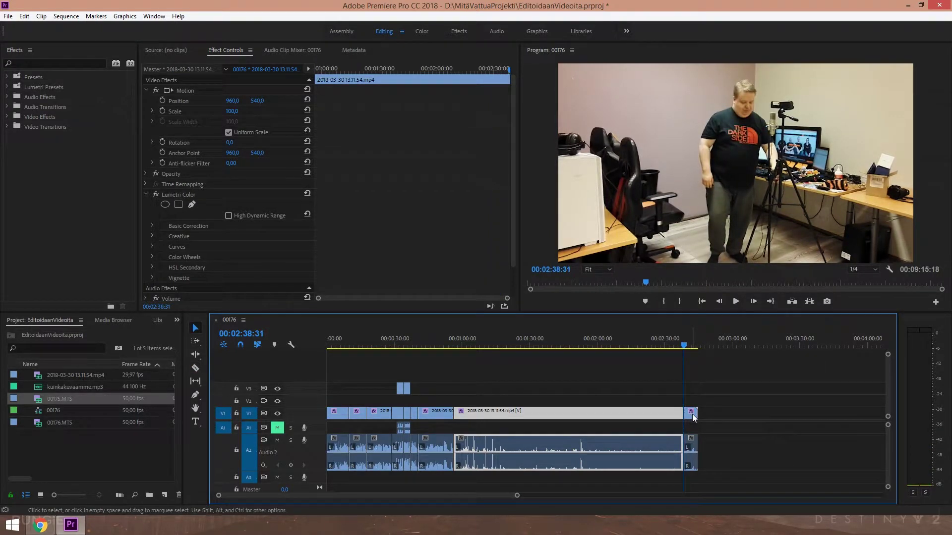
{"action": "left_click", "coordinate": [693, 418]}
{"action": "key", "text": "Delete"}
{"action": "left_click", "coordinate": [512, 341]}
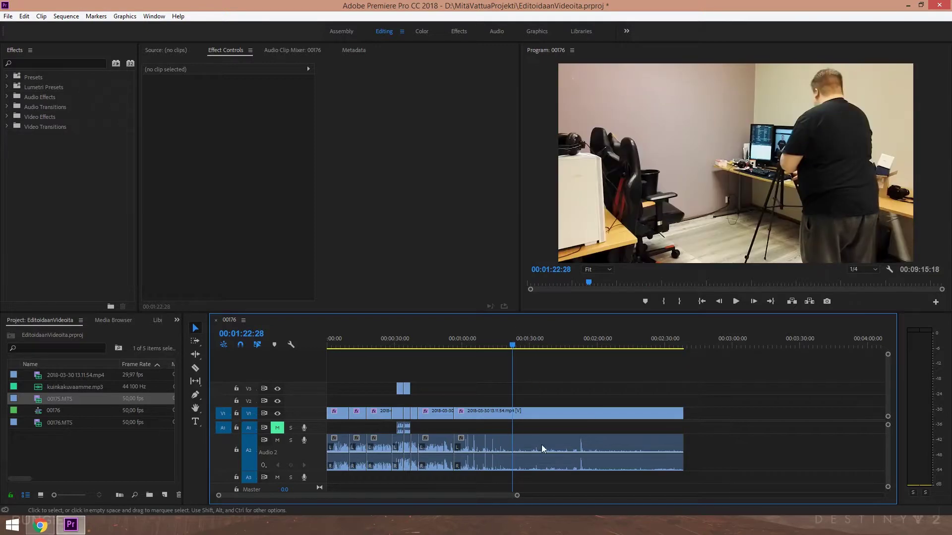
{"action": "left_click_drag", "start_coordinate": [552, 445], "coordinate": [554, 428]}
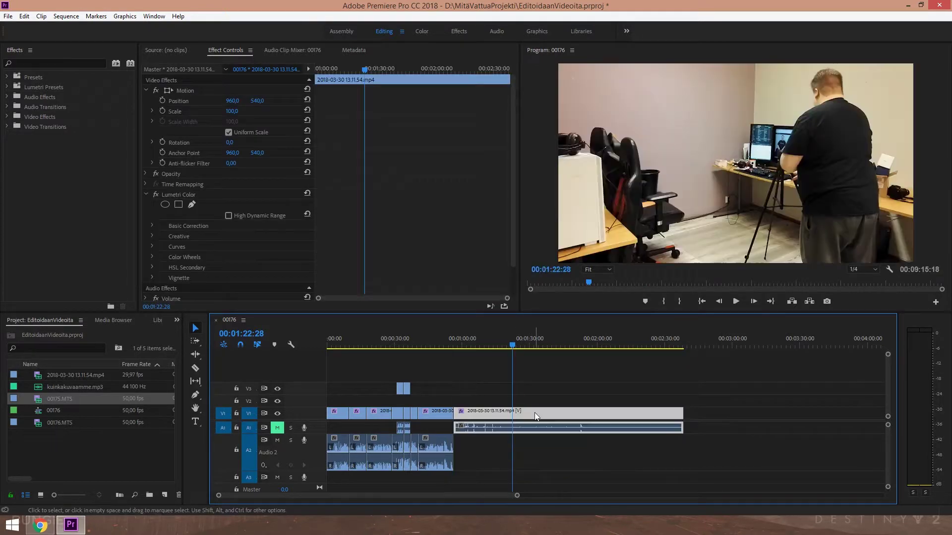
- Set the last V1 clip's Speed/Duration to 1500% and jump to the sequence end
{"action": "right_click", "coordinate": [493, 414]}
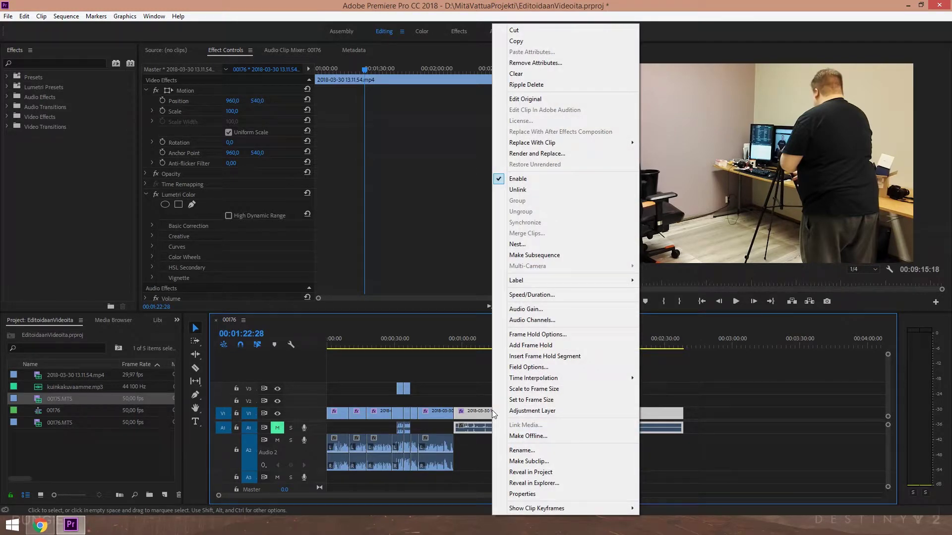
{"action": "left_click", "coordinate": [574, 297]}
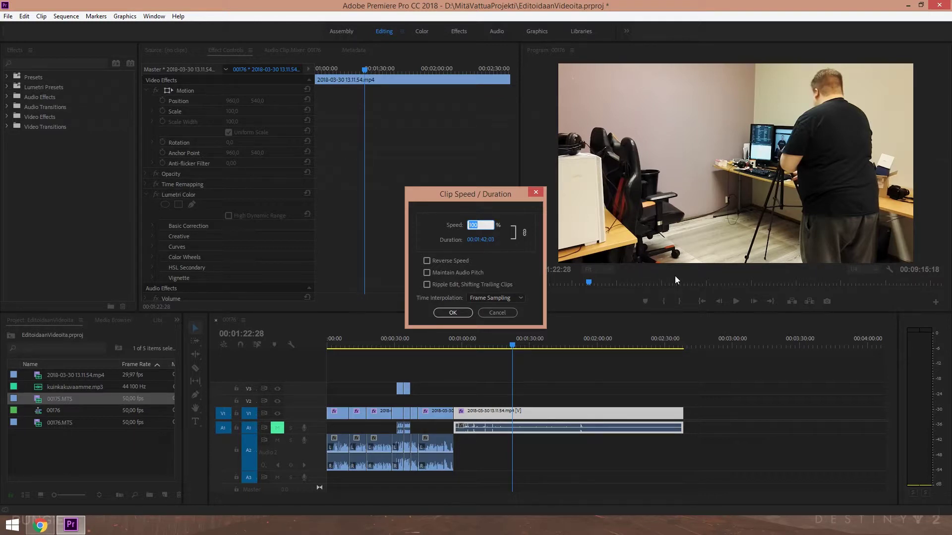
{"action": "type", "text": "250"}
{"action": "key", "text": "BackSpace"}
{"action": "key", "text": "BackSpace"}
{"action": "key", "text": "BackSpace"}
{"action": "type", "text": "1500"}
{"action": "left_click", "coordinate": [460, 314]}
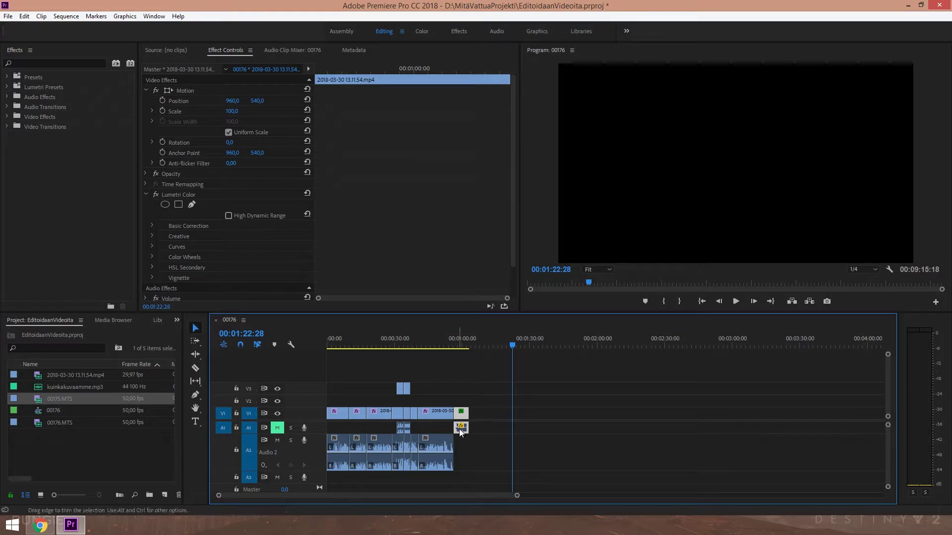
{"action": "key", "text": "End"}
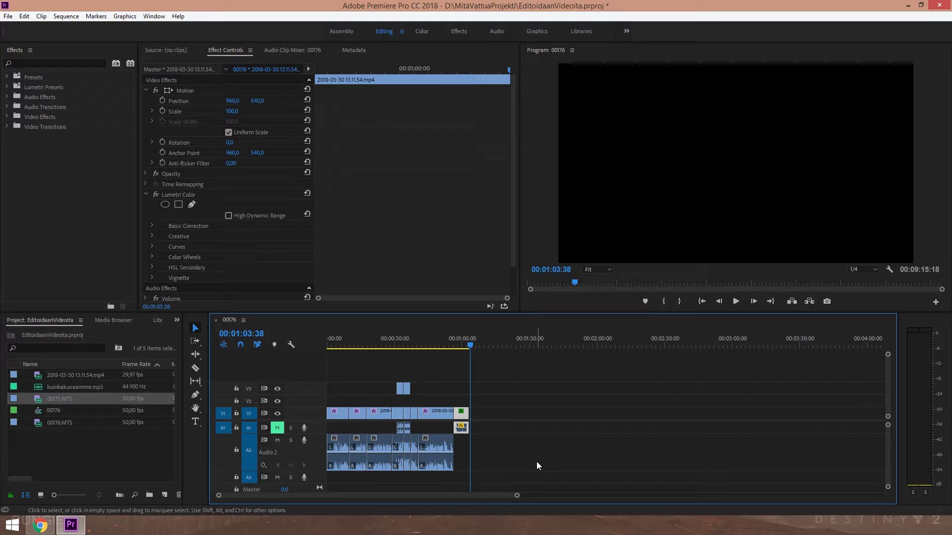
{"action": "left_click", "coordinate": [461, 343]}
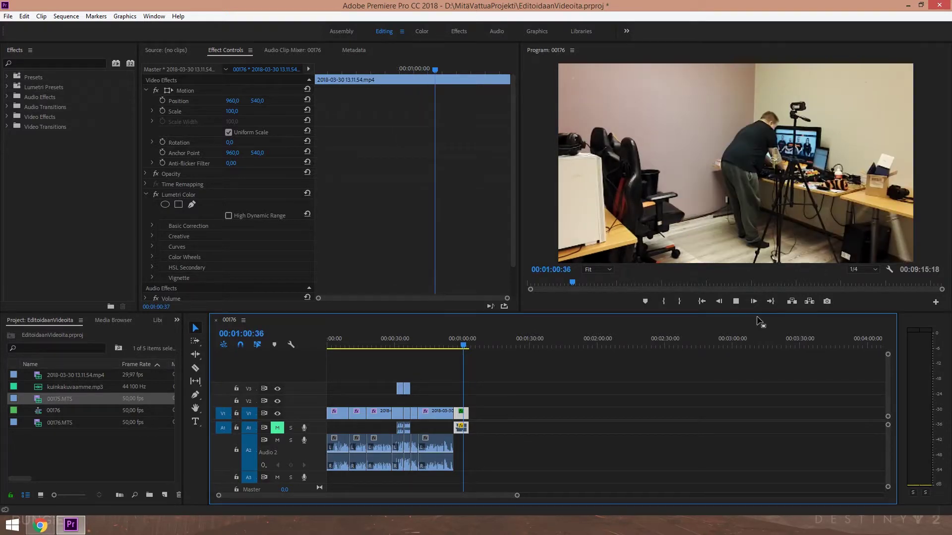
{"action": "left_click", "coordinate": [456, 346]}
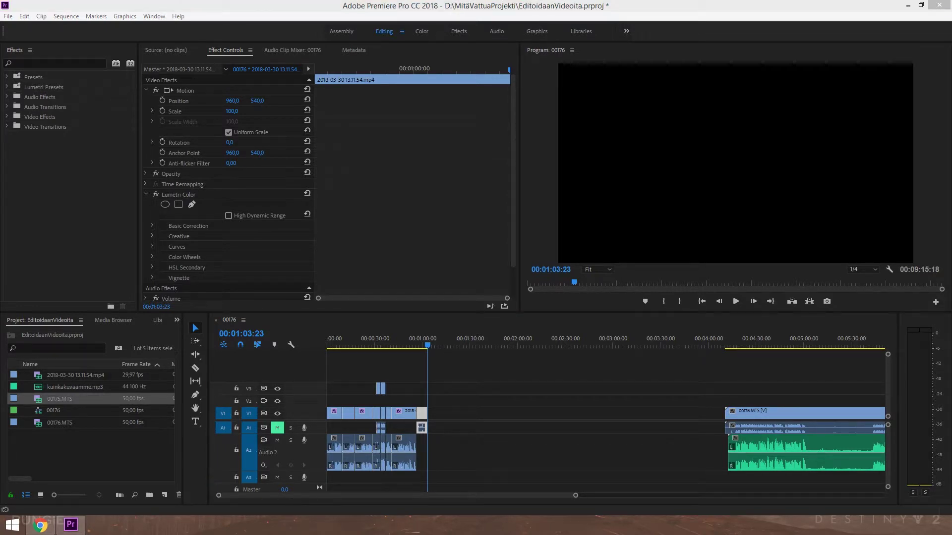
- Drop 2018-03-30 13.13.45.mp4 onto V1 right after the last clip and scrub through it
{"action": "left_click_drag", "start_coordinate": [793, 317], "coordinate": [527, 407]}
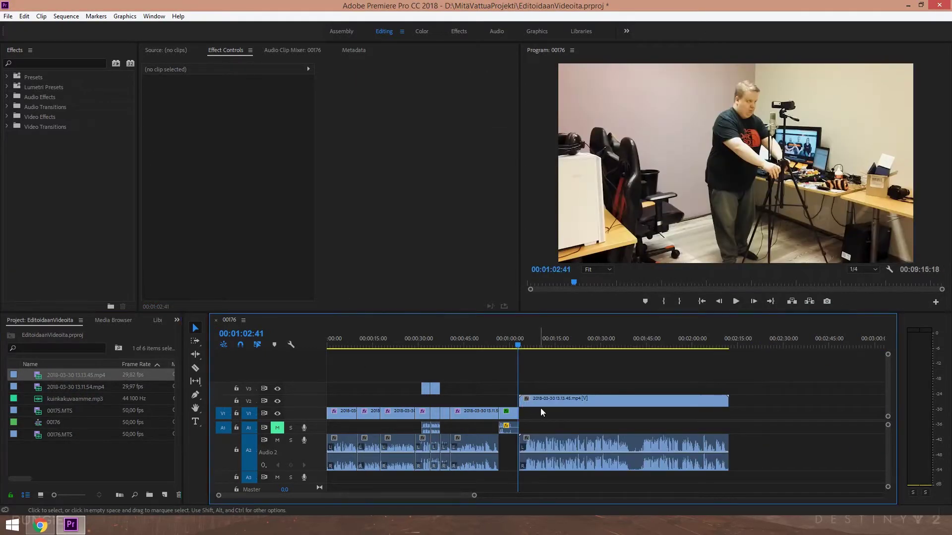
{"action": "left_click_drag", "start_coordinate": [527, 407], "coordinate": [547, 408]}
{"action": "left_click_drag", "start_coordinate": [546, 342], "coordinate": [621, 350]}
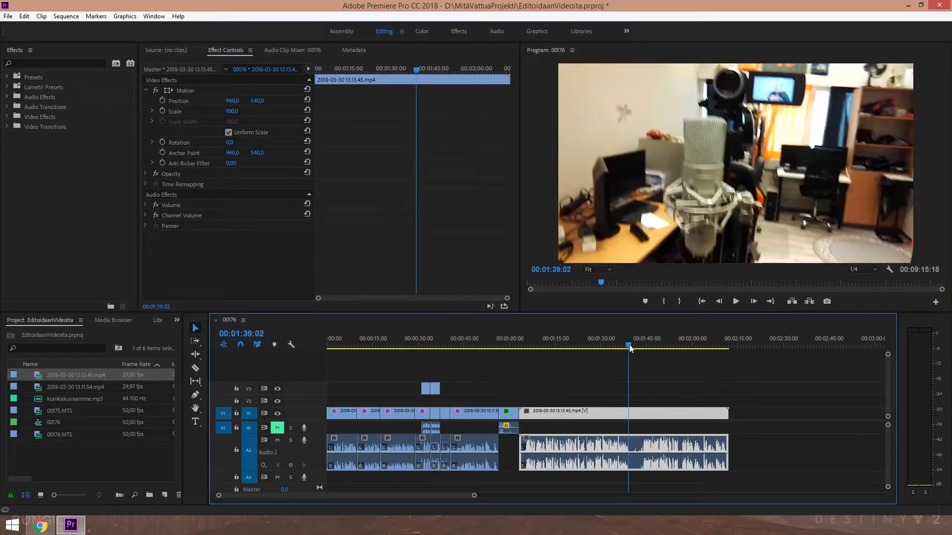
{"action": "left_click_drag", "start_coordinate": [623, 347], "coordinate": [659, 345]}
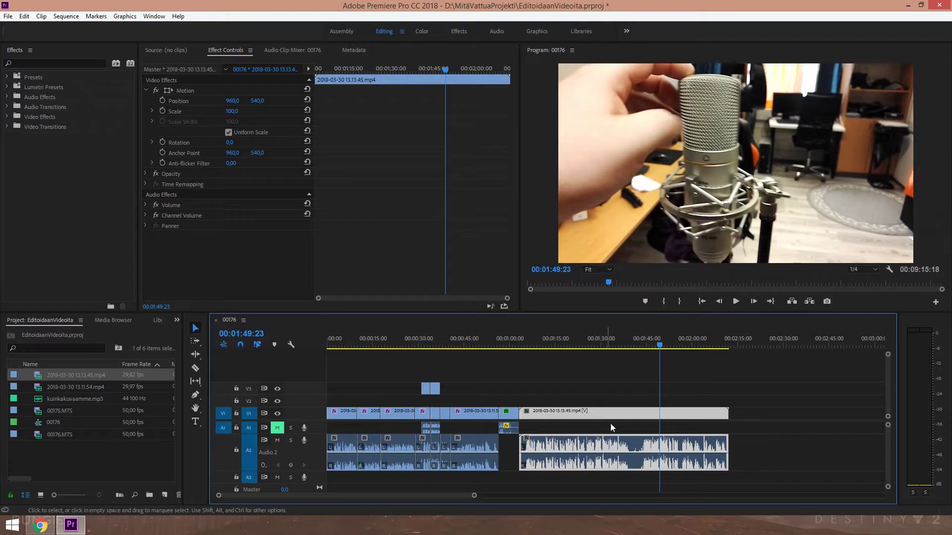
{"action": "mouse_move", "coordinate": [603, 340]}
{"action": "left_mouse_down"}
{"action": "mouse_move", "coordinate": [699, 346]}
{"action": "mouse_move", "coordinate": [595, 349]}
{"action": "mouse_move", "coordinate": [655, 344]}
{"action": "left_mouse_up"}
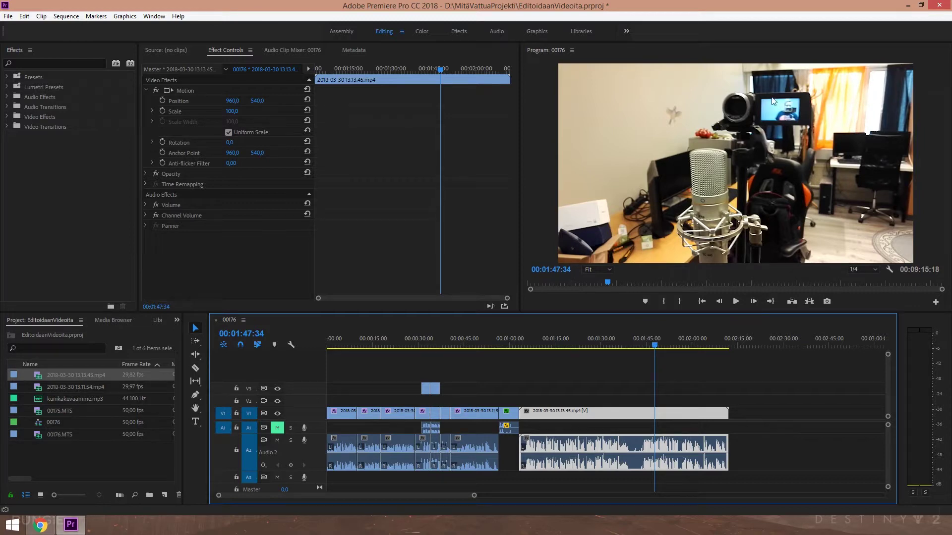
- In the Color workspace, set Lumetri Creative Sharpen 10, Vibrance 30 and Saturation 90
{"action": "left_click", "coordinate": [426, 31]}
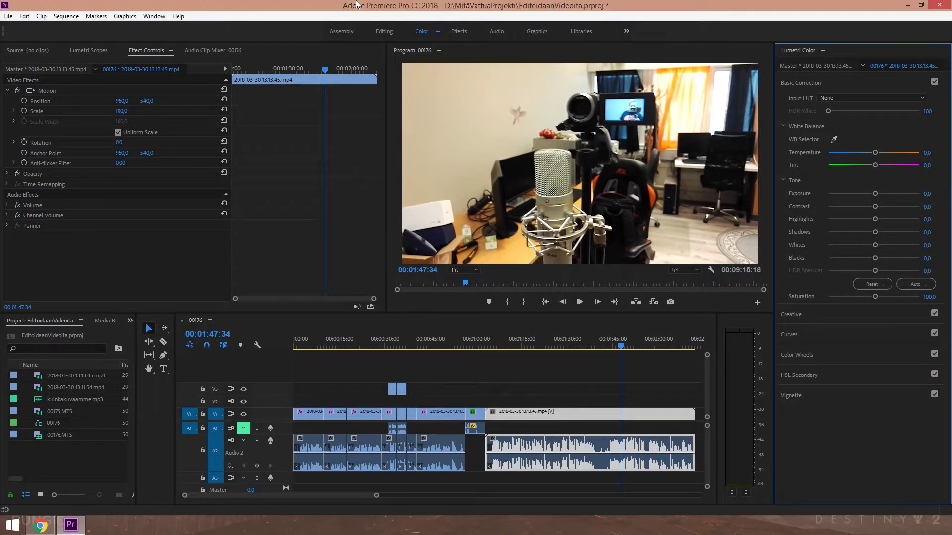
{"action": "left_click", "coordinate": [856, 313]}
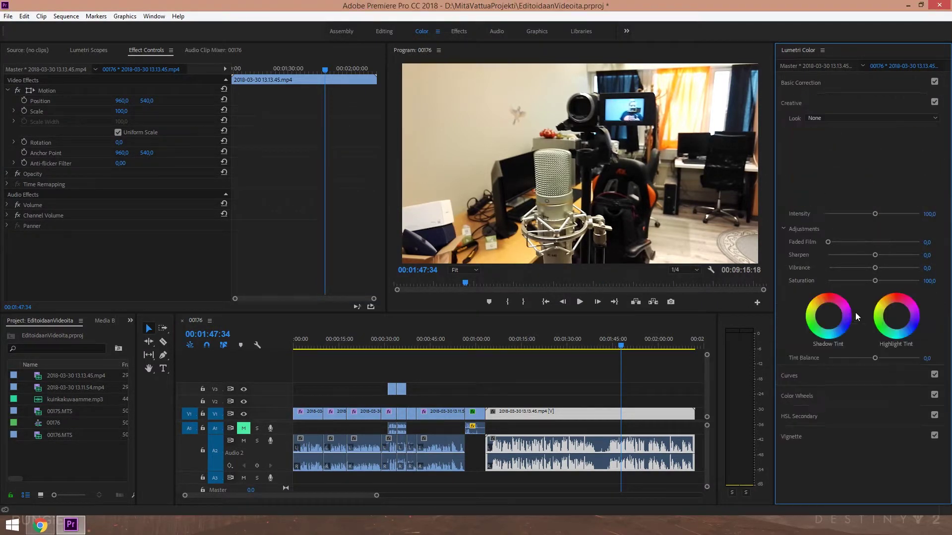
{"action": "left_click", "coordinate": [933, 254]}
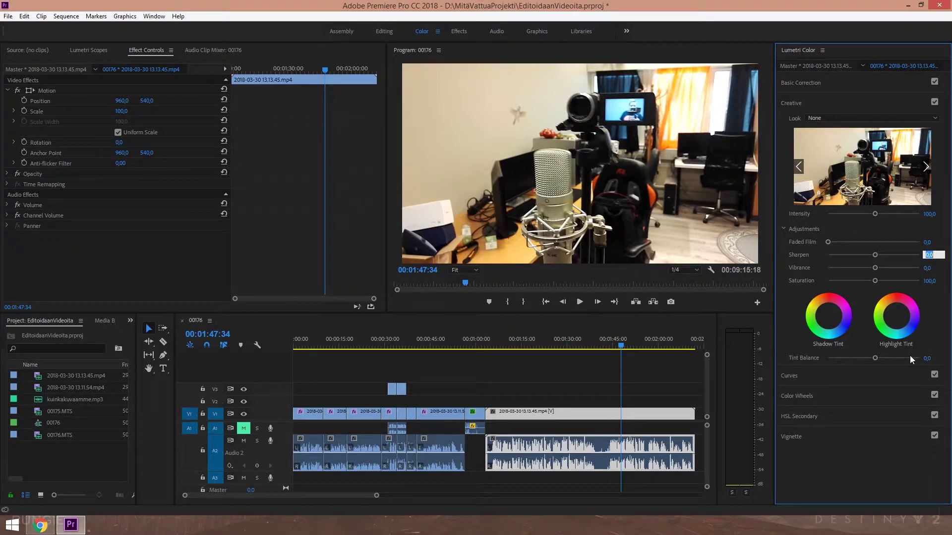
{"action": "type", "text": "10"}
{"action": "key", "text": "Tab"}
{"action": "type", "text": "3"}
{"action": "key", "text": "Tab"}
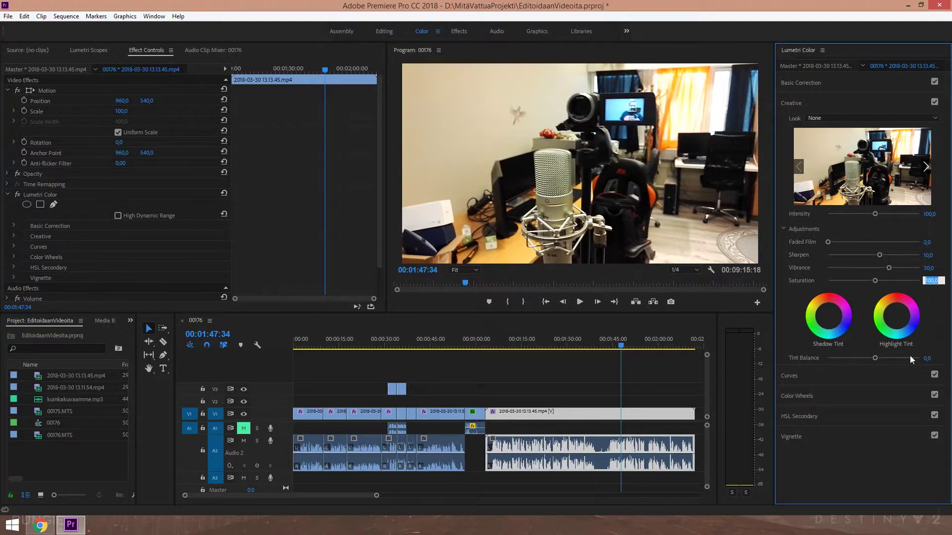
{"action": "type", "text": "95"}
{"action": "key", "text": "Tab"}
{"action": "key", "text": "shift+Tab"}
{"action": "type", "text": "90"}
{"action": "key", "text": "shift+Tab"}
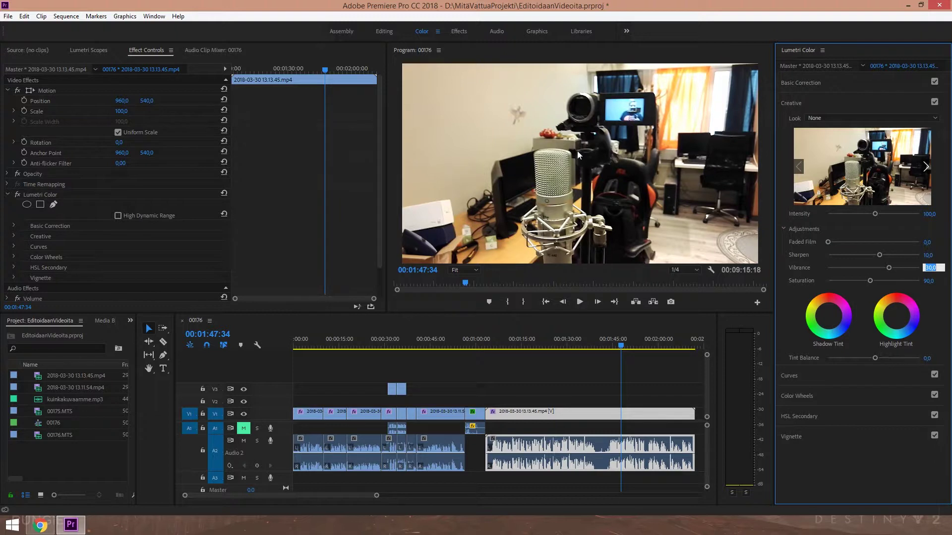
- Apply Basic Correction Auto tone, then return to the Editing workspace
{"action": "left_click", "coordinate": [859, 83]}
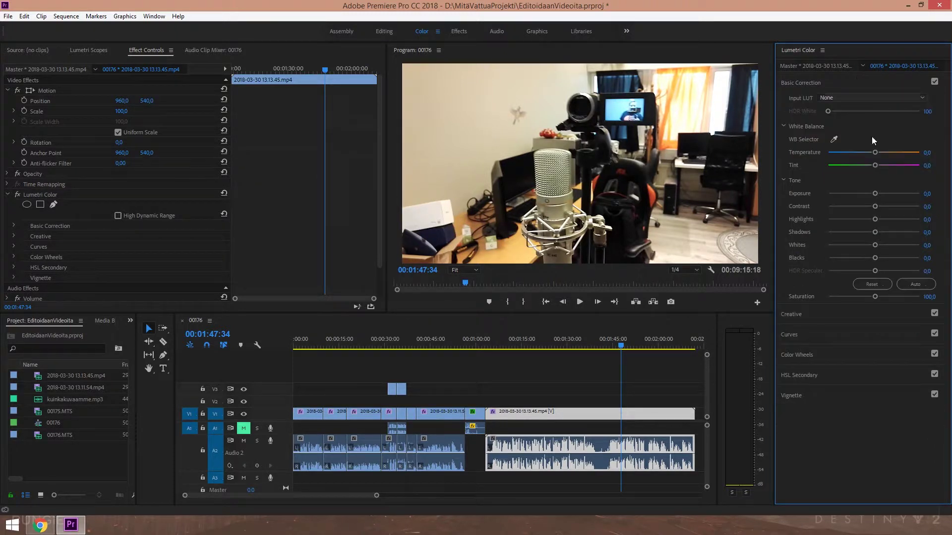
{"action": "left_click", "coordinate": [917, 287]}
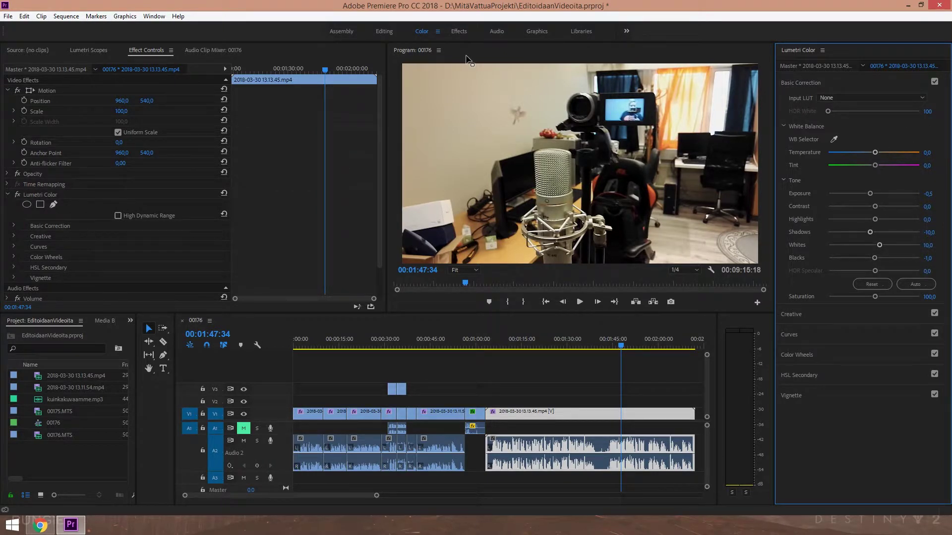
{"action": "left_click", "coordinate": [387, 33]}
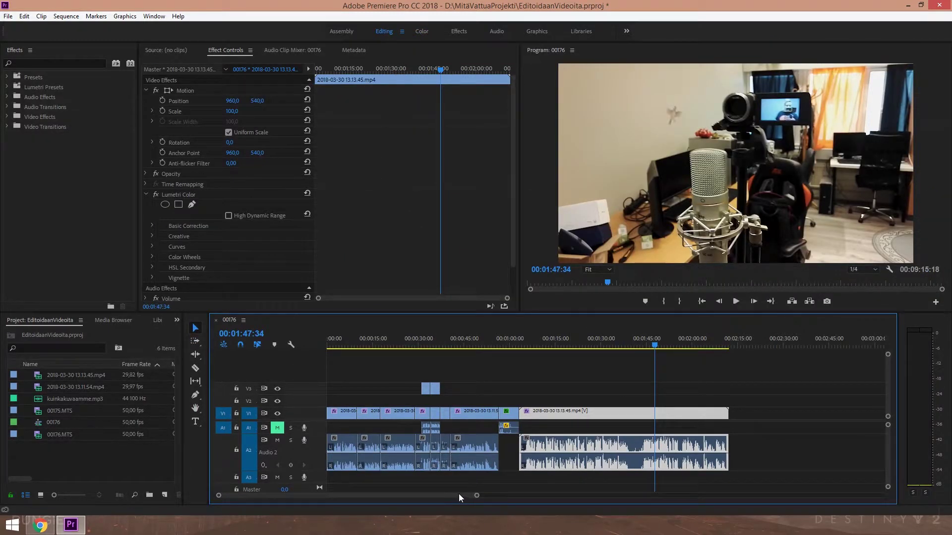
- Ripple-delete the empty gap before the new clip and play the sequence at fast speed
{"action": "scroll", "coordinate": [460, 495], "scroll_direction": "down", "scroll_amount": 3}
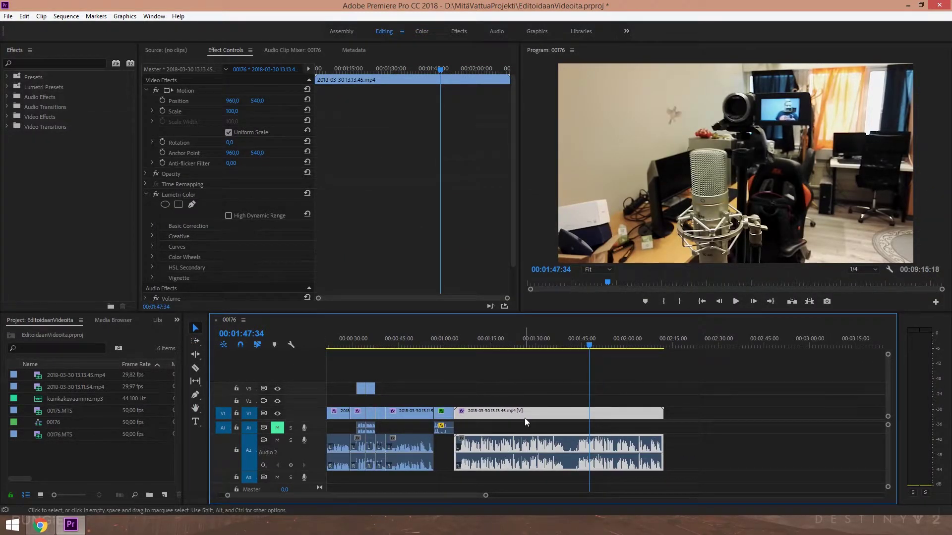
{"action": "left_click", "coordinate": [454, 339]}
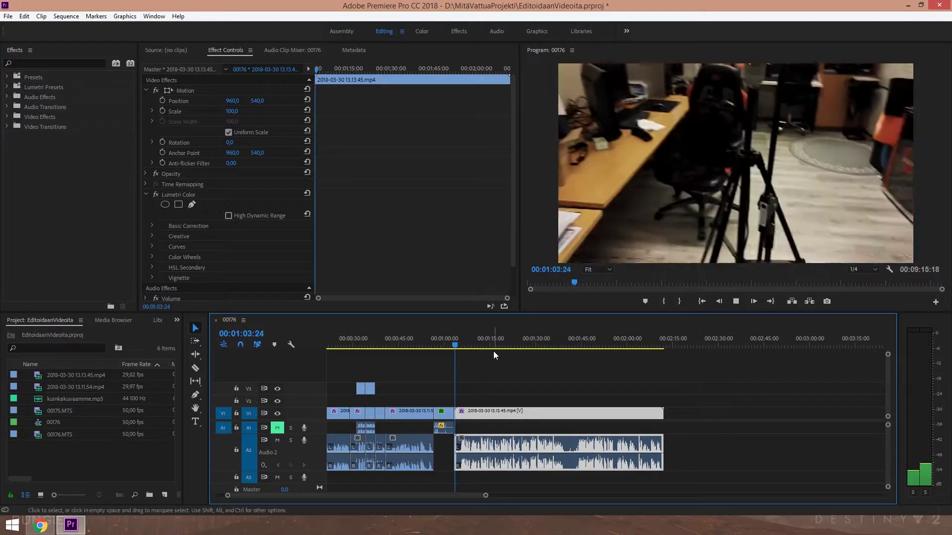
{"action": "key", "text": "="}
{"action": "right_click", "coordinate": [614, 420]}
{"action": "left_click", "coordinate": [641, 418]}
{"action": "key", "text": "minus"}
{"action": "key", "text": "minus"}
{"action": "key", "text": "l"}
{"action": "key", "text": "l"}
{"action": "key", "text": "l"}
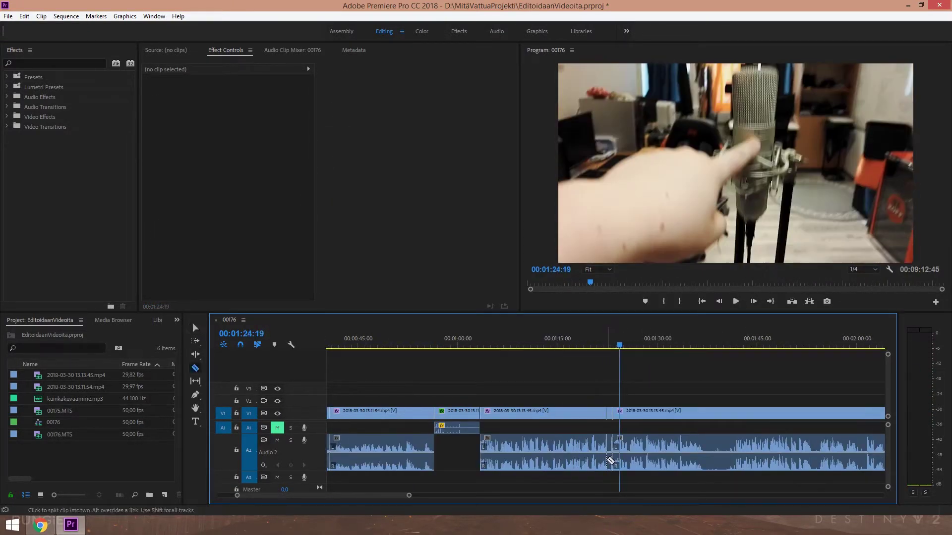
- Make two razor cuts in the microphone clip, then fit the sequence and return to about 1:36
{"action": "key", "text": "c"}
{"action": "left_click", "coordinate": [645, 458]}
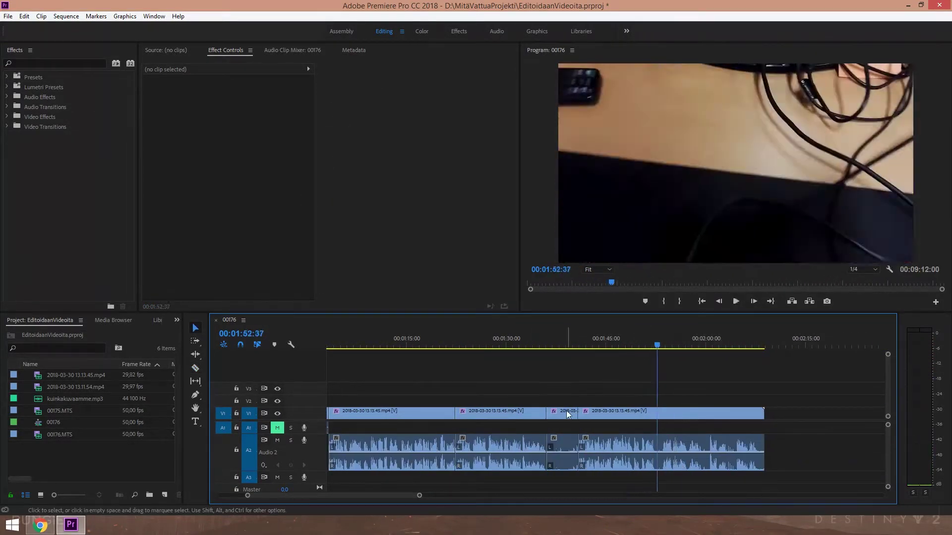
{"action": "left_click", "coordinate": [647, 460]}
{"action": "key", "text": "v"}
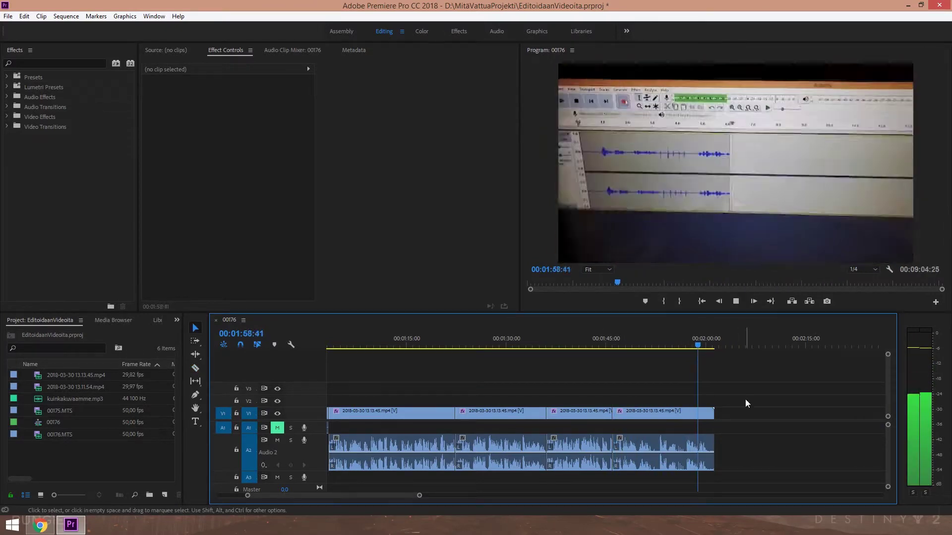
{"action": "key", "text": "k"}
{"action": "key", "text": "backslash"}
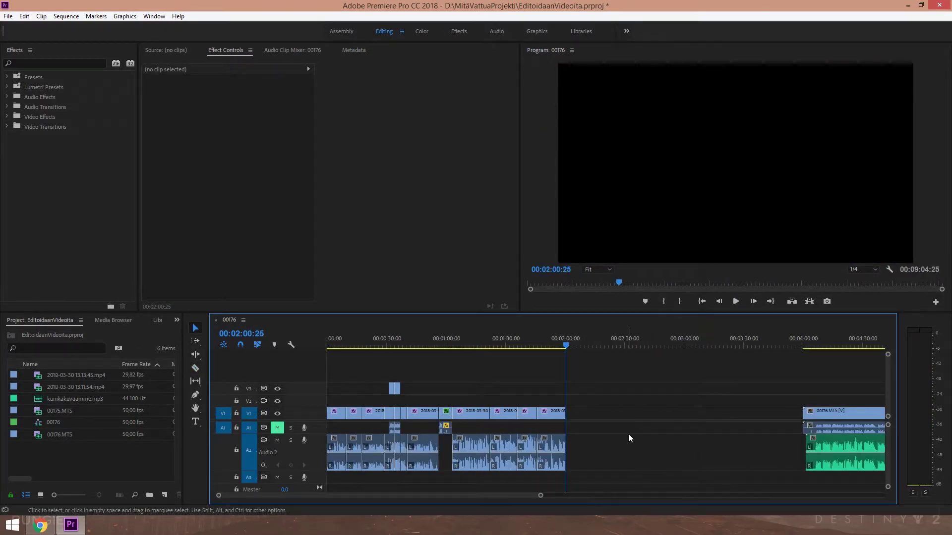
{"action": "left_click_drag", "start_coordinate": [545, 339], "coordinate": [507, 338]}
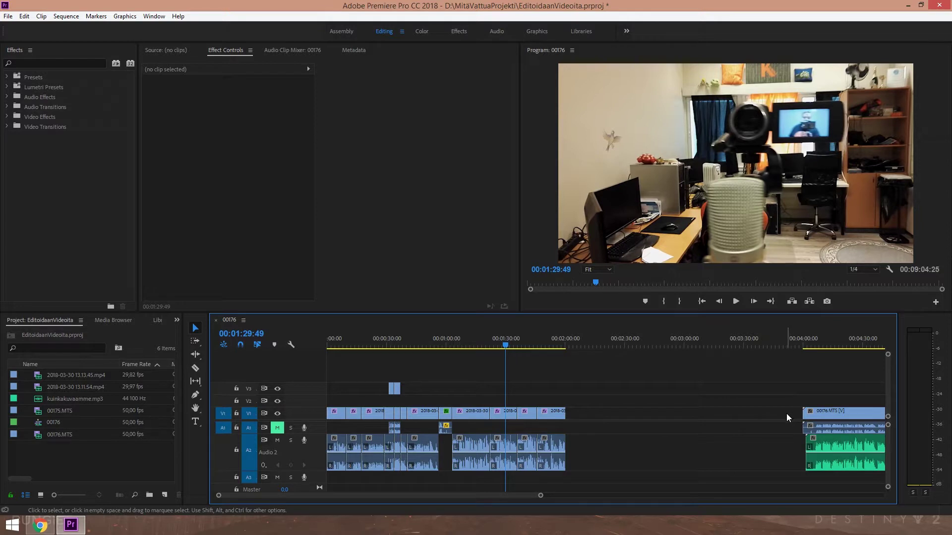
- Move the 00176.MTS clips and green audio at the end left, next to the rest, and play them
{"action": "left_click_drag", "start_coordinate": [786, 414], "coordinate": [851, 464]}
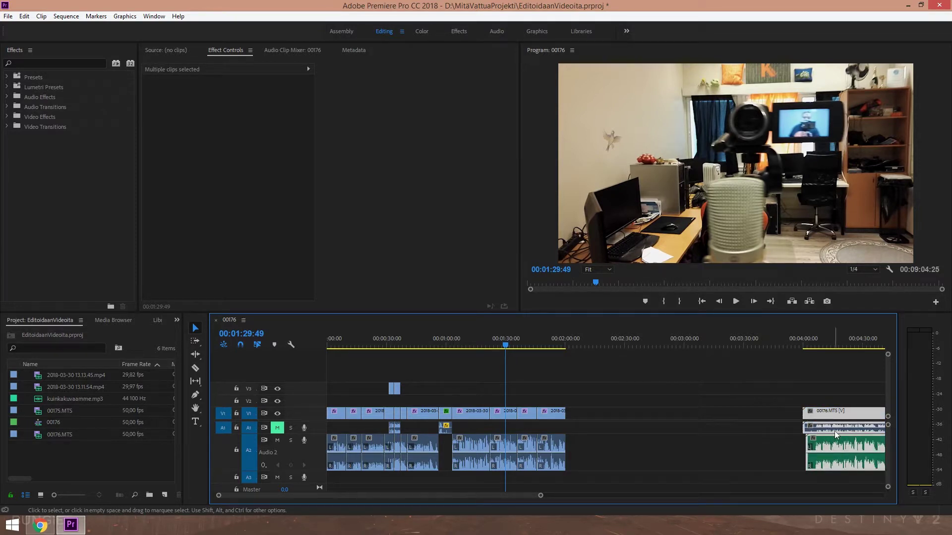
{"action": "left_click_drag", "start_coordinate": [844, 413], "coordinate": [619, 415]}
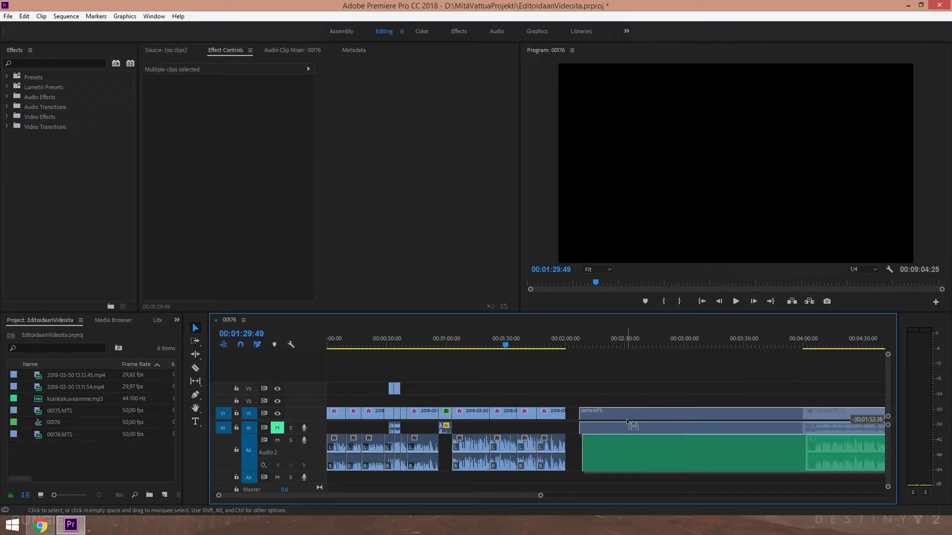
{"action": "left_click", "coordinate": [590, 341]}
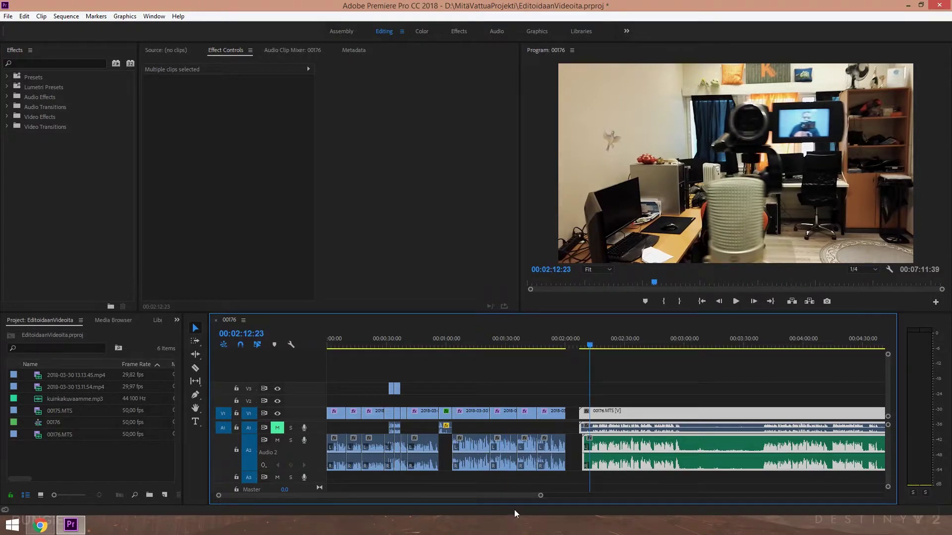
{"action": "left_click_drag", "start_coordinate": [541, 496], "coordinate": [479, 496]}
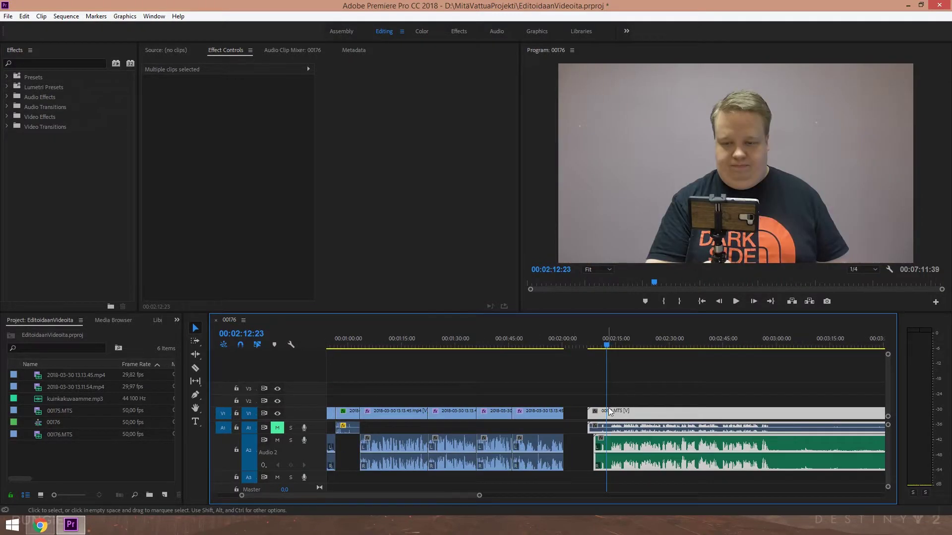
{"action": "key", "text": "space"}
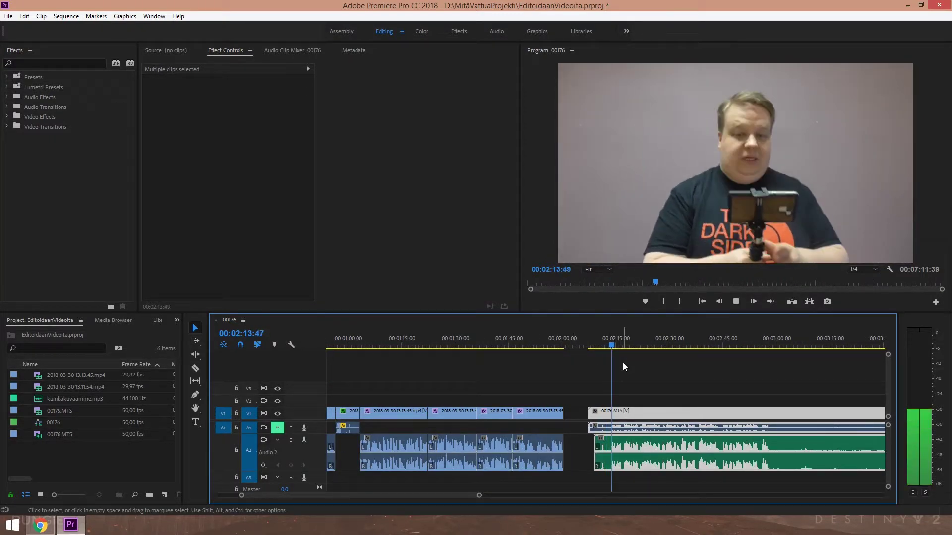
{"action": "key", "text": "space"}
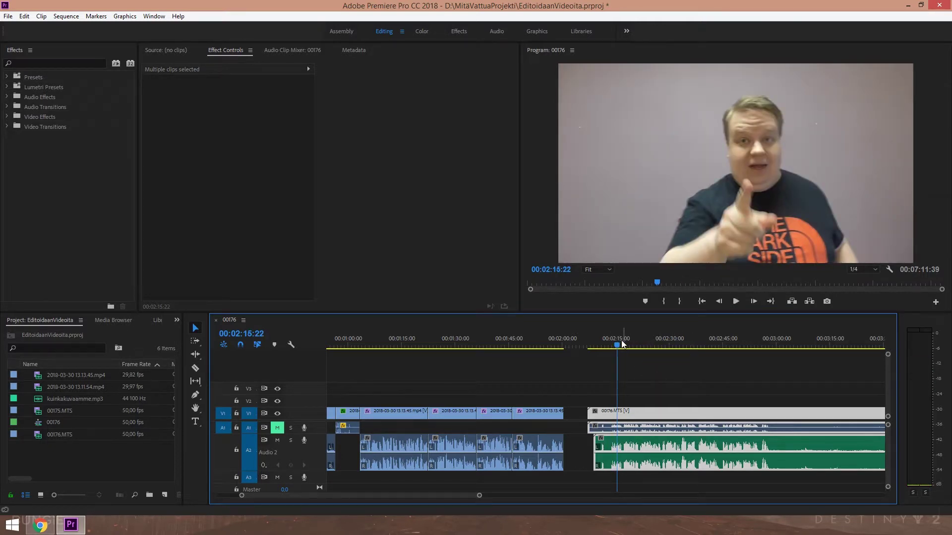
- Review the 00176.MTS opening and stop where the good take starts
{"action": "left_click_drag", "start_coordinate": [611, 339], "coordinate": [600, 340]}
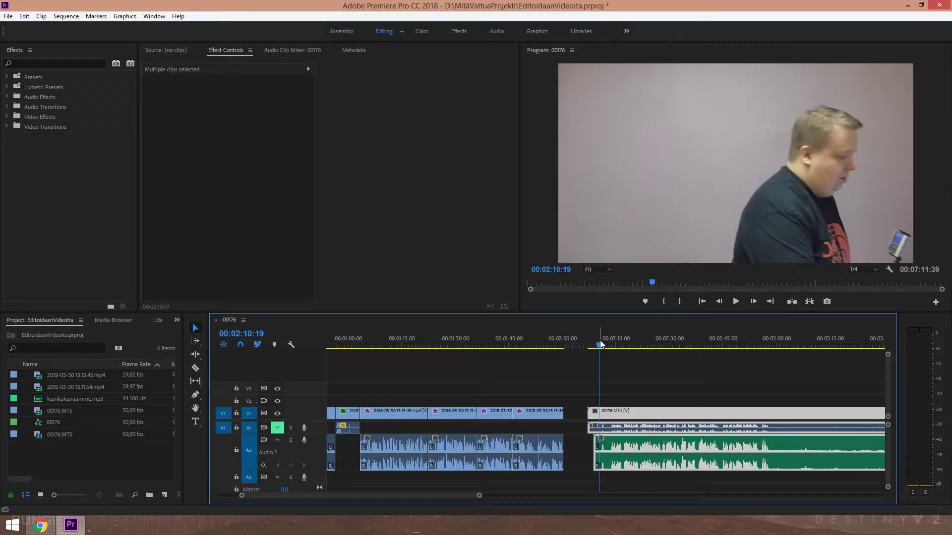
{"action": "key", "text": "space"}
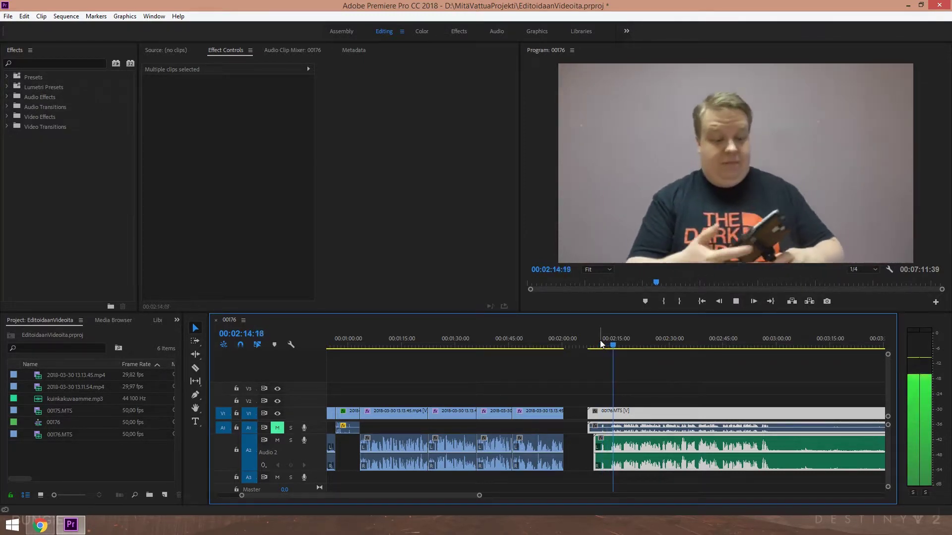
{"action": "key", "text": "space"}
{"action": "left_click_drag", "start_coordinate": [479, 495], "coordinate": [450, 497]}
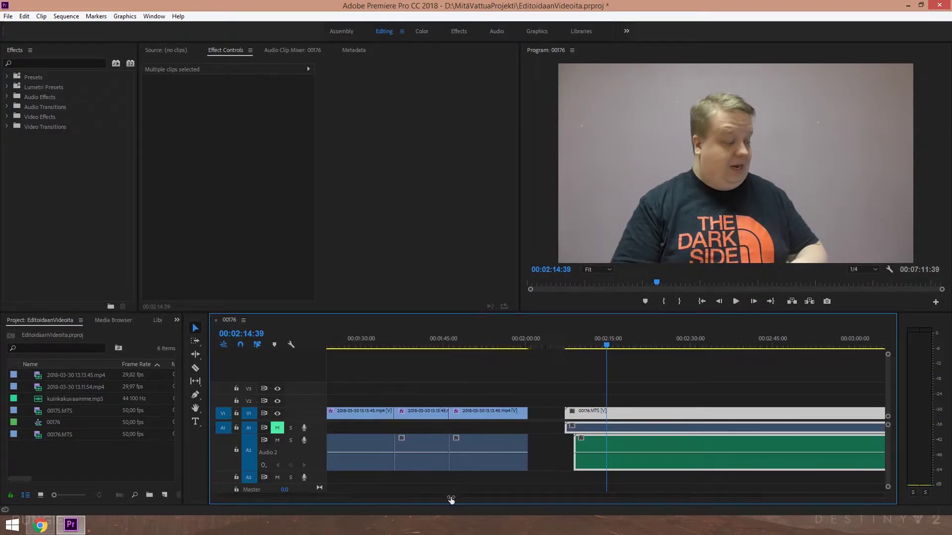
- Razor-cut at the good take's start, delete the leading pieces and ripple-delete the gap
{"action": "key", "text": "c"}
{"action": "left_click", "coordinate": [573, 452]}
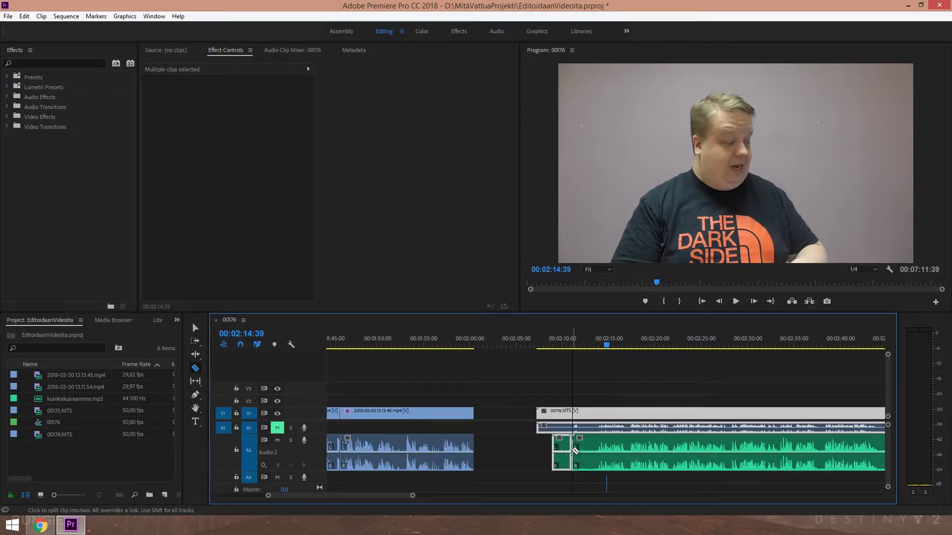
{"action": "key", "text": "v"}
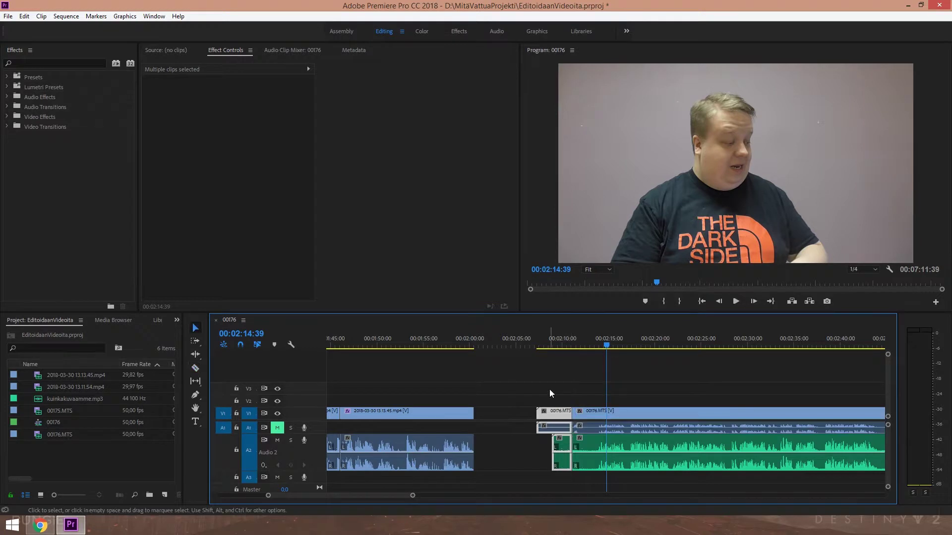
{"action": "left_click_drag", "start_coordinate": [548, 389], "coordinate": [571, 467]}
{"action": "key", "text": "Delete"}
{"action": "right_click", "coordinate": [551, 414]}
{"action": "left_click", "coordinate": [583, 416]}
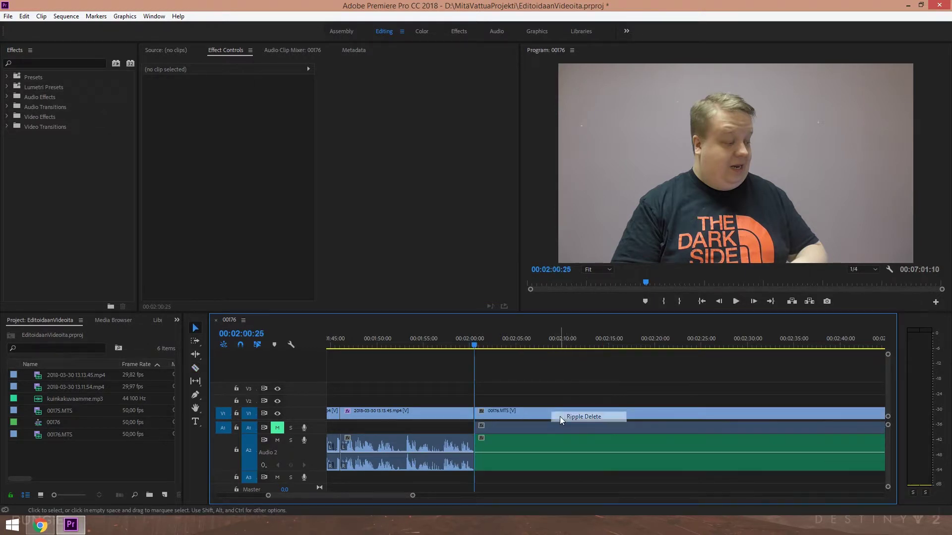
{"action": "left_click", "coordinate": [450, 330]}
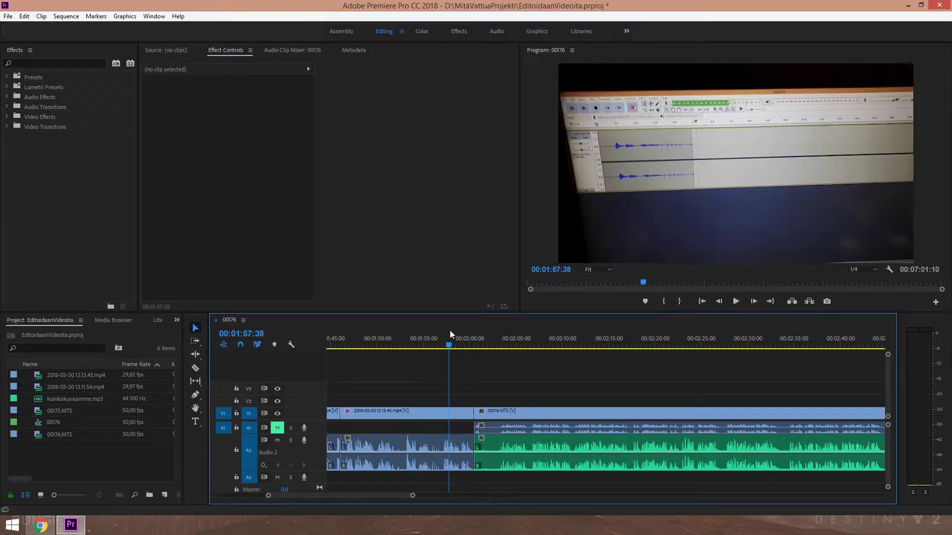
{"action": "key", "text": "space"}
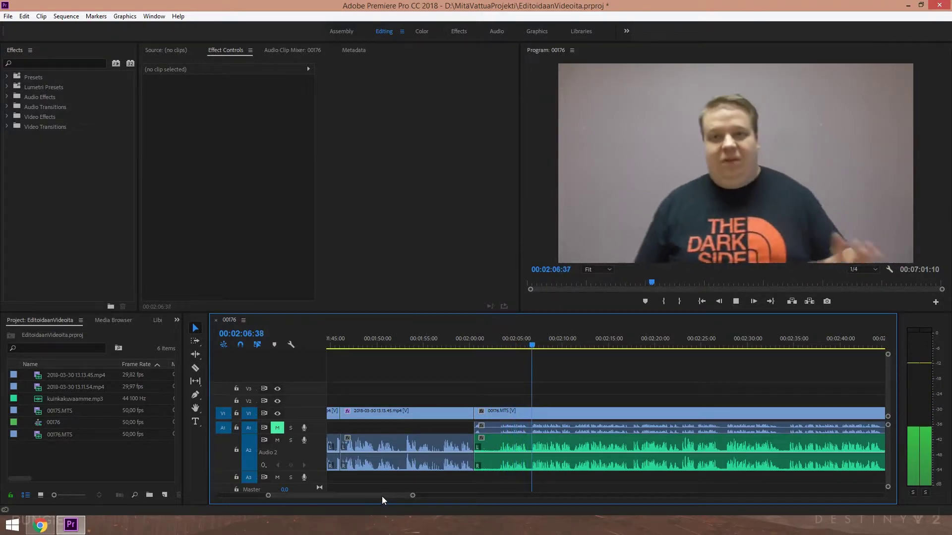
{"action": "scroll", "coordinate": [382, 496], "scroll_direction": "down", "scroll_amount": 3}
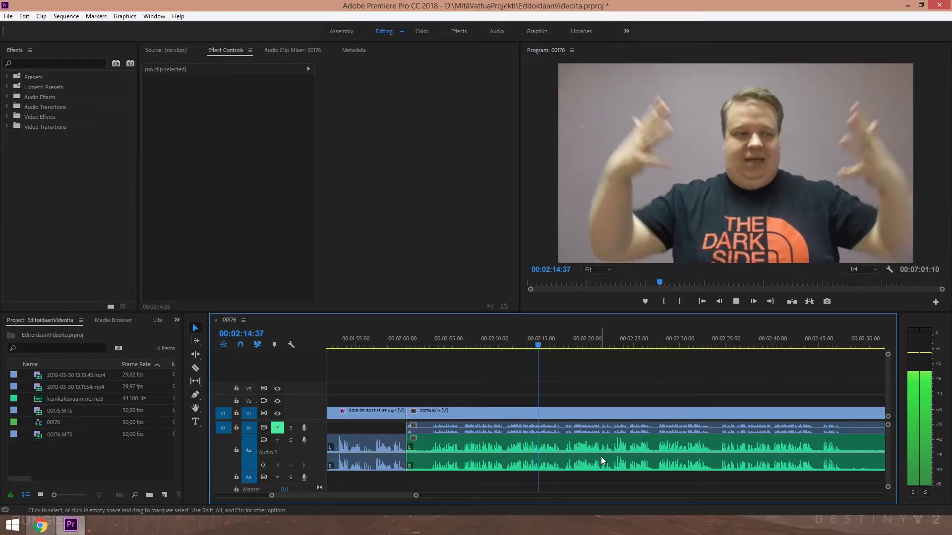
{"action": "key", "text": "space"}
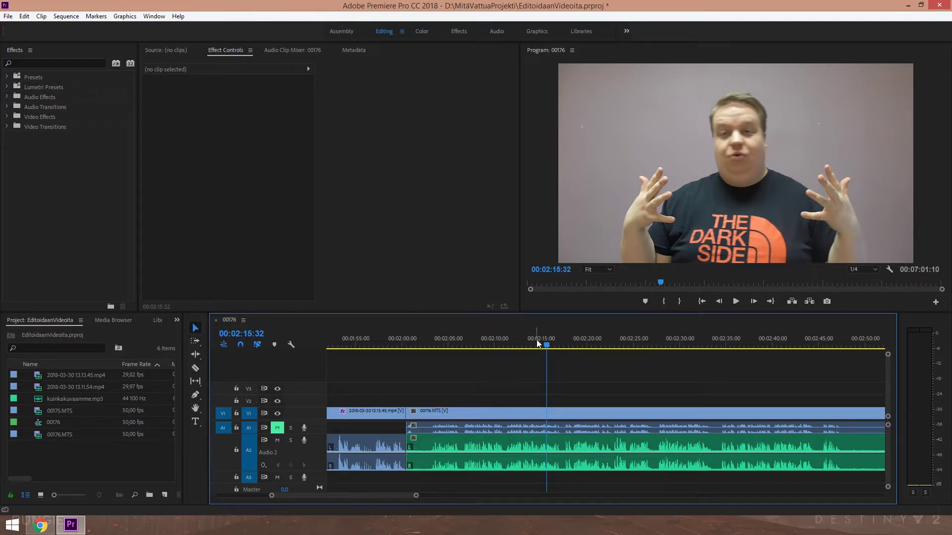
- Select the 00176.MTS clip and apply Lumetri Basic Correction Auto tone in the Color workspace
{"action": "left_click", "coordinate": [514, 411]}
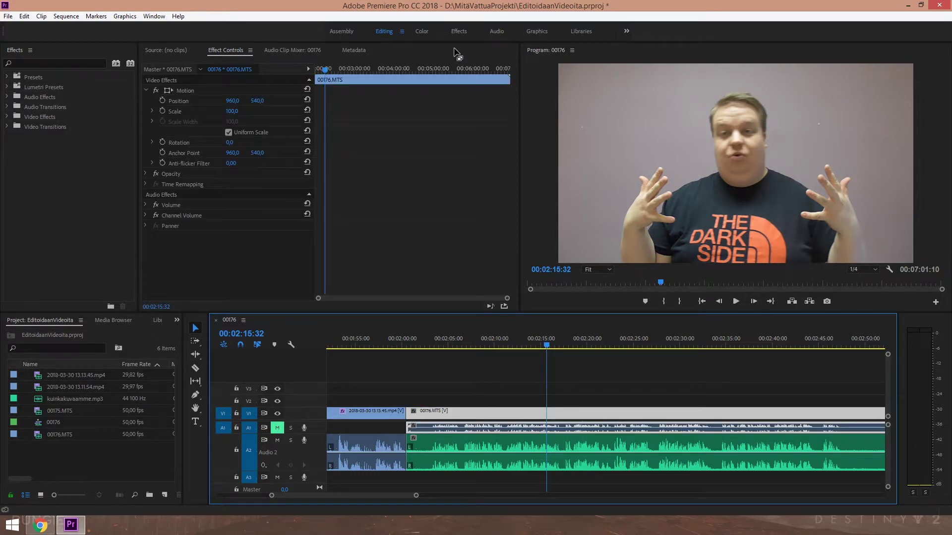
{"action": "left_click", "coordinate": [421, 33]}
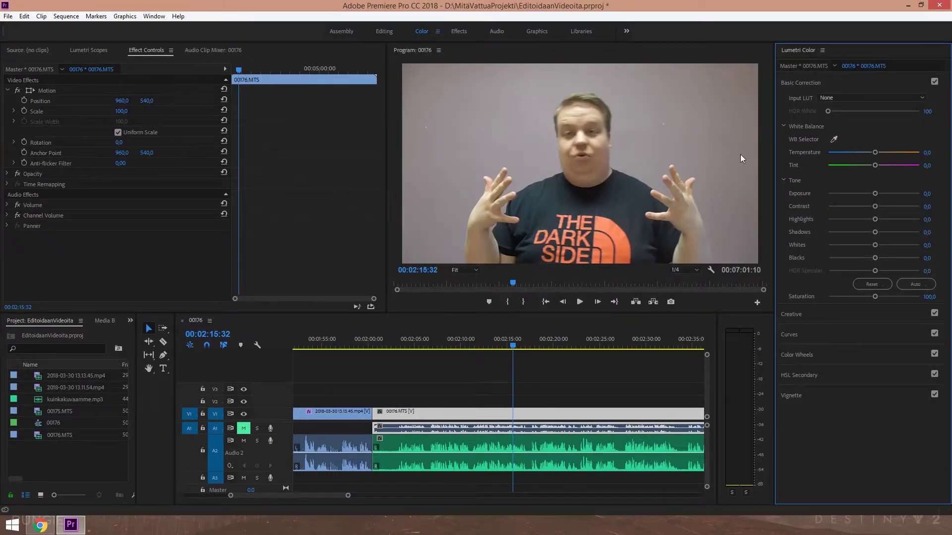
{"action": "left_click", "coordinate": [918, 283]}
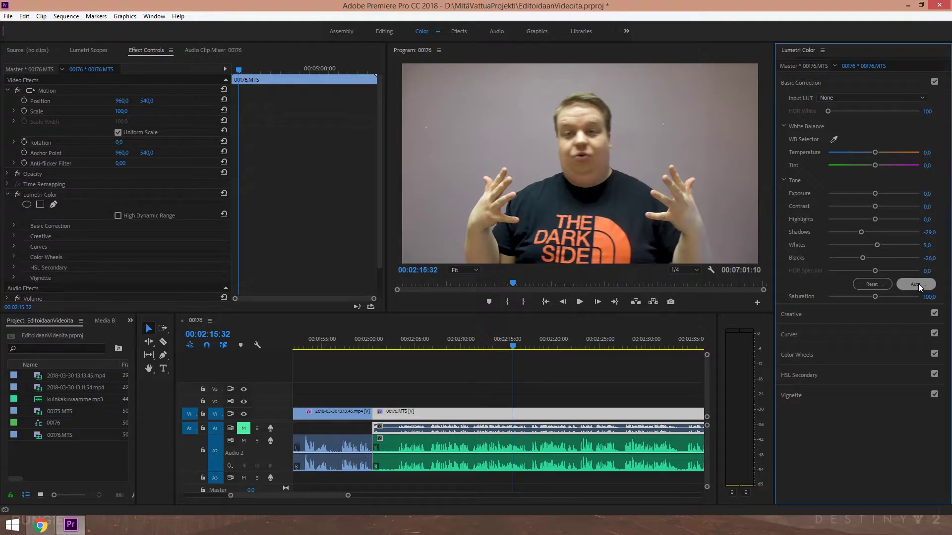
{"action": "left_click", "coordinate": [849, 84]}
- Set Creative Sharpen 10, Vibrance 30 and Saturation 95, then return to the Editing workspace
{"action": "left_click", "coordinate": [840, 103]}
{"action": "left_click", "coordinate": [928, 255]}
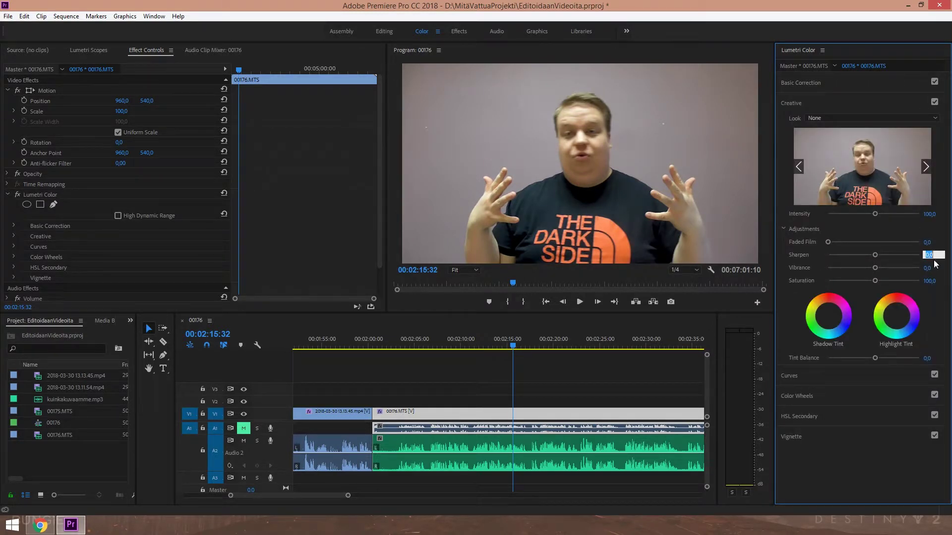
{"action": "type", "text": "10"}
{"action": "key", "text": "Tab"}
{"action": "type", "text": "30"}
{"action": "key", "text": "Tab"}
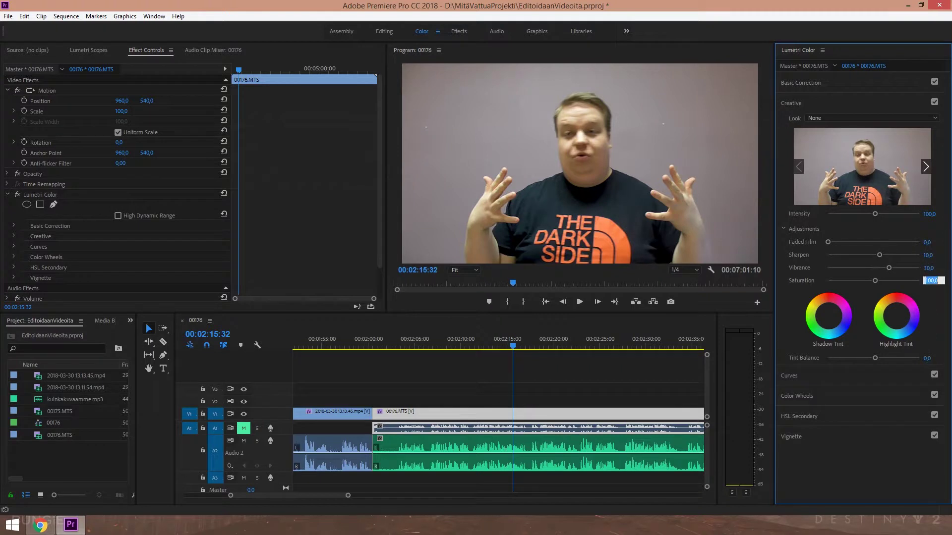
{"action": "type", "text": "95"}
{"action": "key", "text": "Tab"}
{"action": "left_click", "coordinate": [385, 31]}
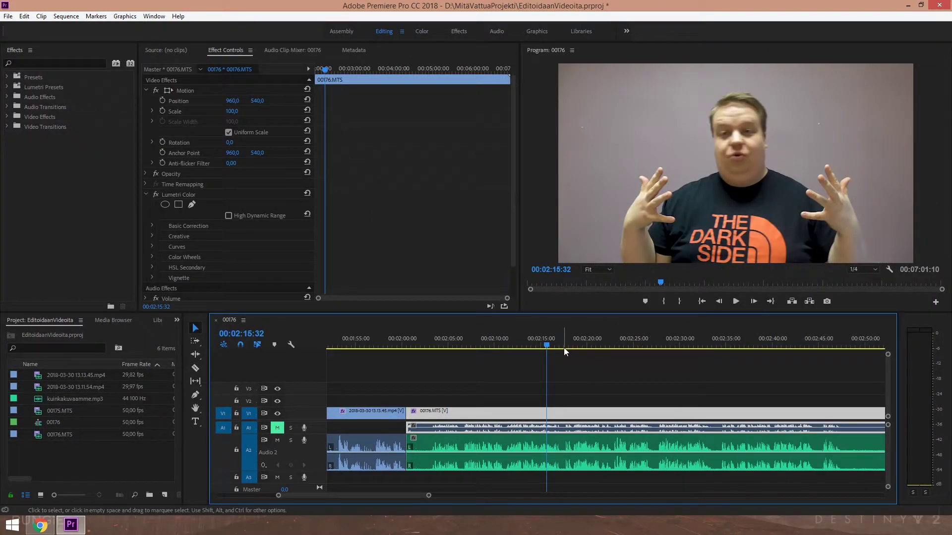
- Play from about 00:02:19, then step frame by frame to land exactly on 00:02:22:05
{"action": "left_click_drag", "start_coordinate": [391, 498], "coordinate": [397, 497]}
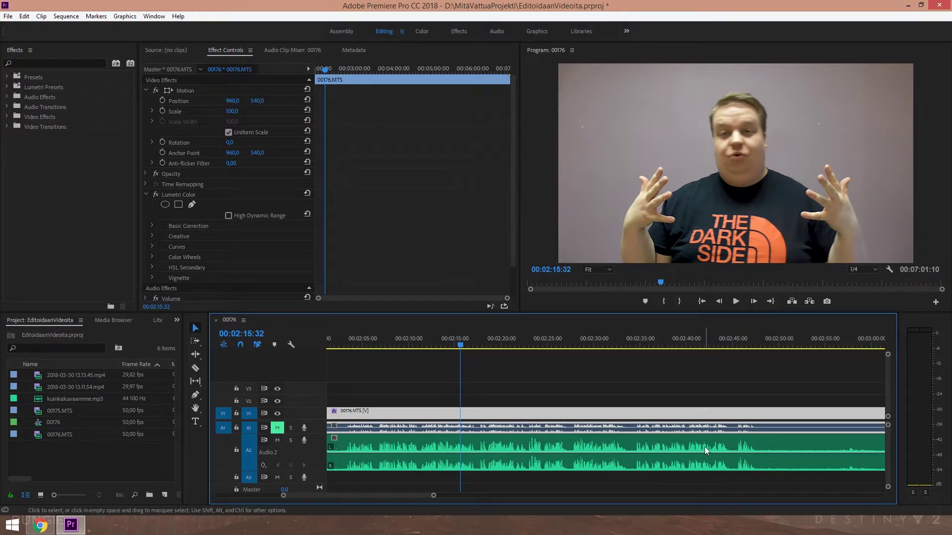
{"action": "left_click", "coordinate": [494, 343]}
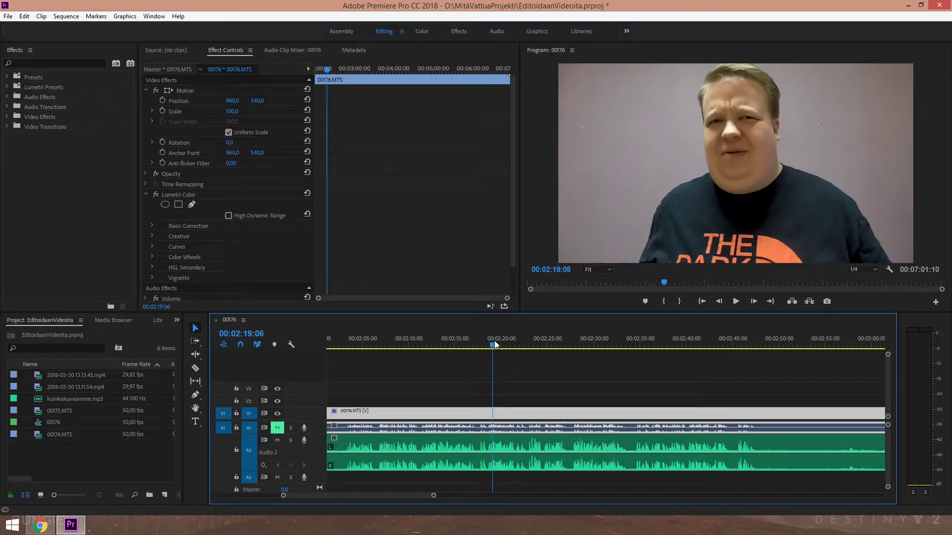
{"action": "key", "text": "space"}
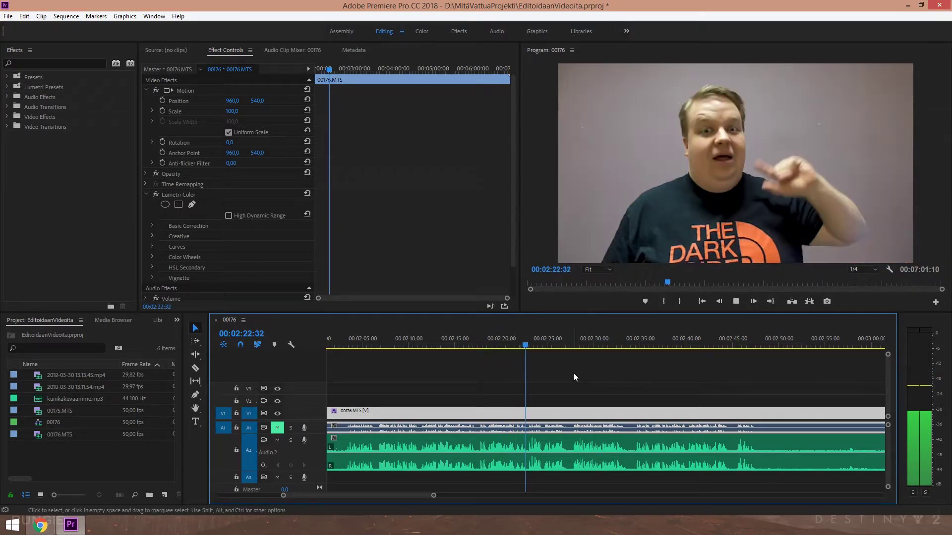
{"action": "key", "text": "space"}
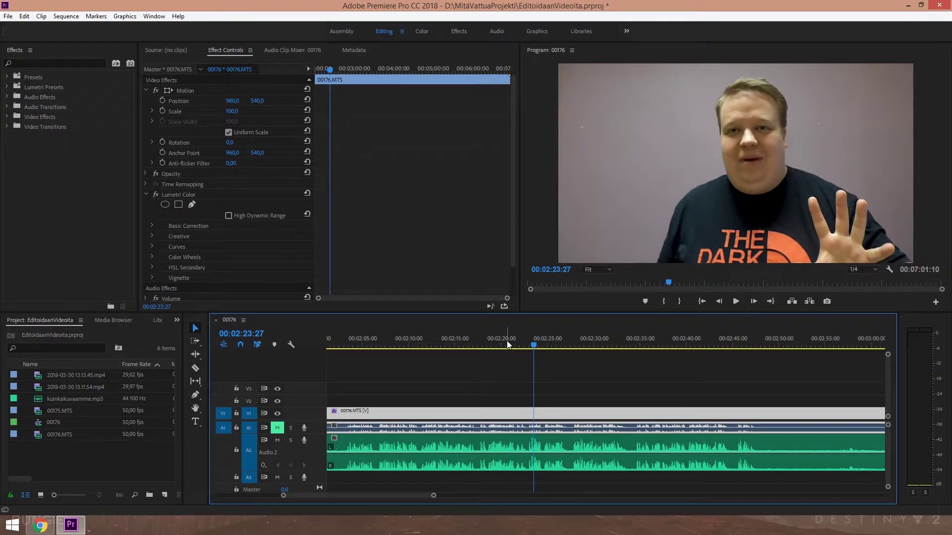
{"action": "left_click", "coordinate": [515, 344]}
{"action": "key", "text": "space"}
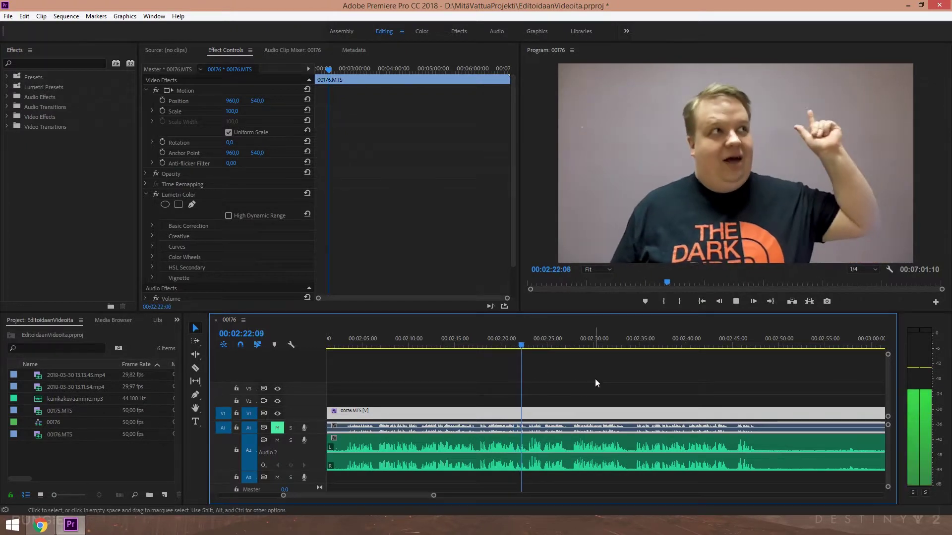
{"action": "key", "text": "space"}
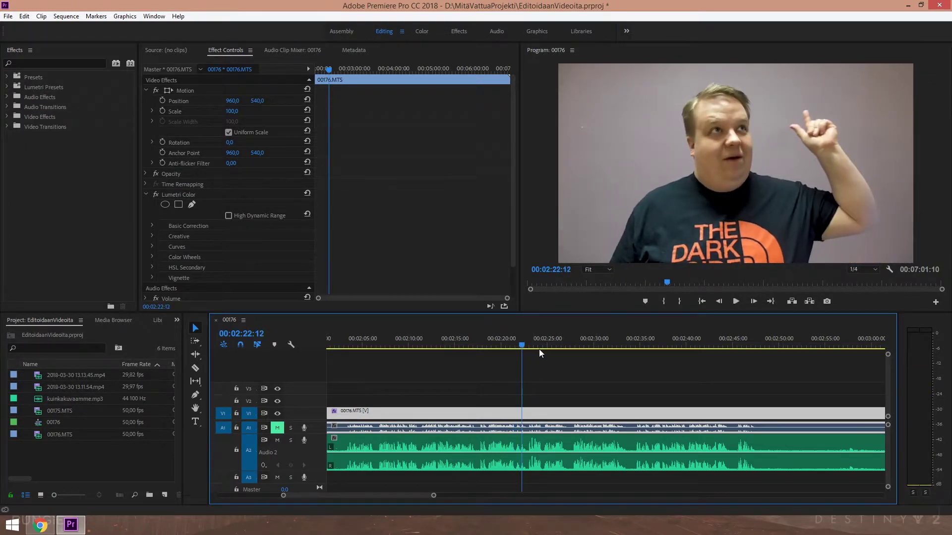
{"action": "key", "text": "shift+Left"}
{"action": "key", "text": "shift+Left"}
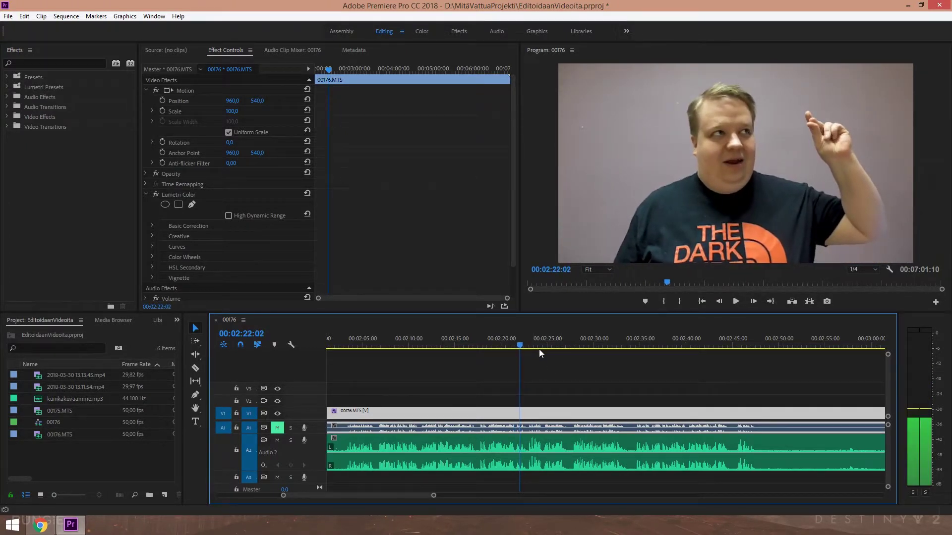
{"action": "key", "text": "Right"}
{"action": "key", "text": "Right"}
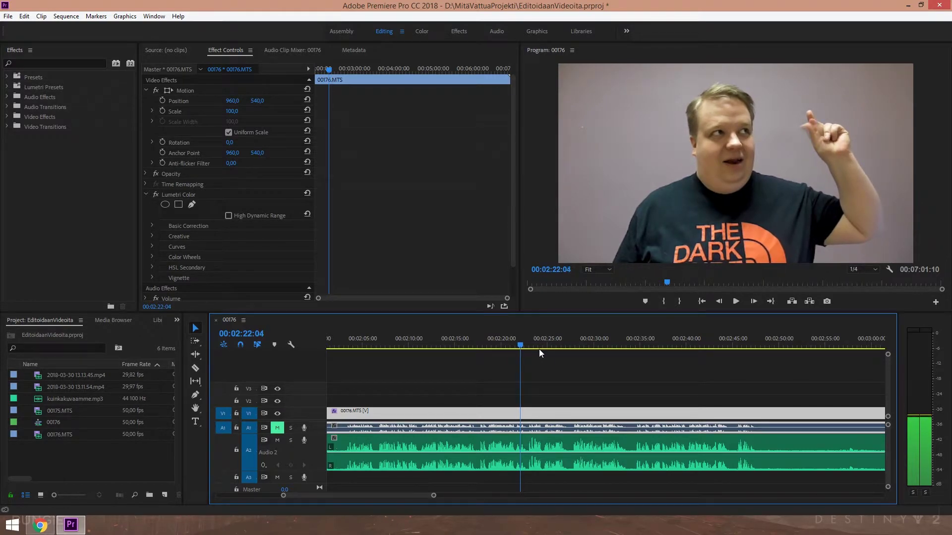
{"action": "key", "text": "Right"}
{"action": "key", "text": "c"}
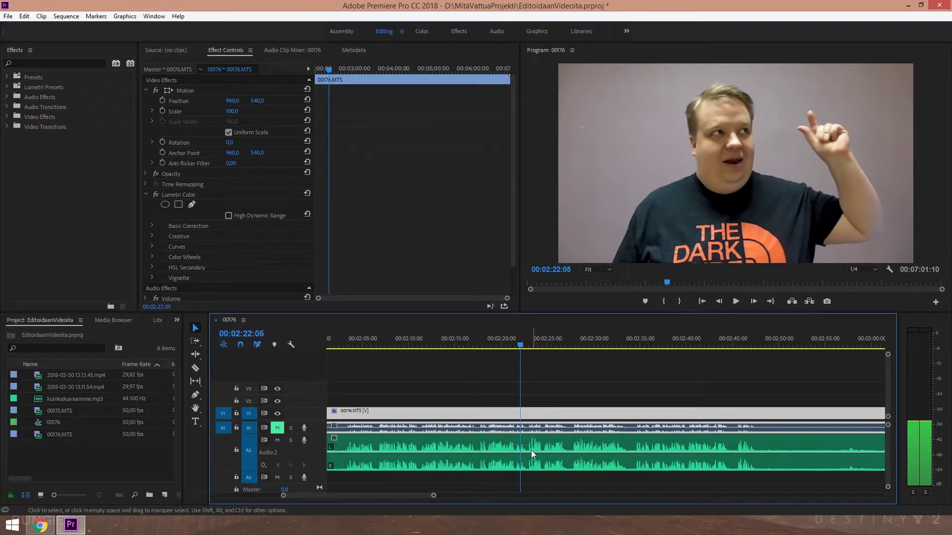
{"action": "left_click", "coordinate": [521, 435]}
{"action": "left_click", "coordinate": [520, 430]}
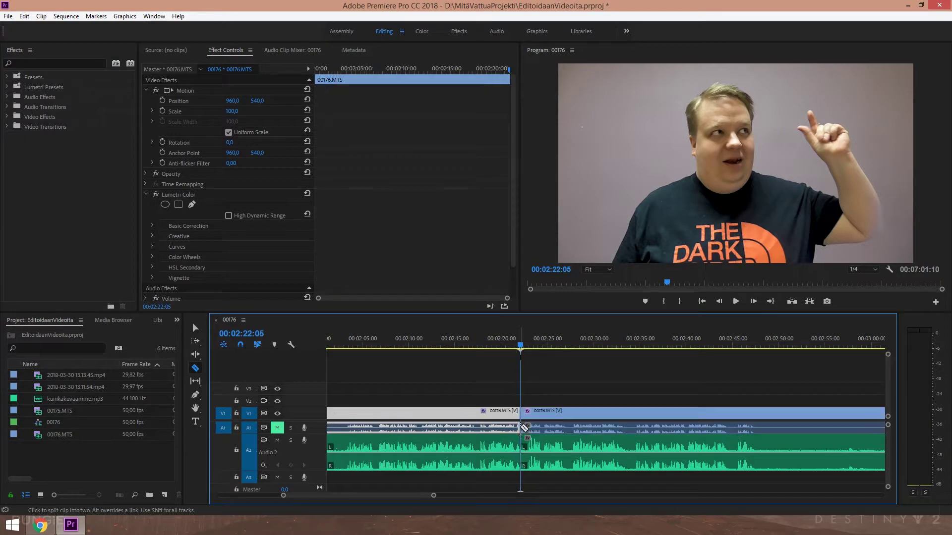
{"action": "key", "text": "v"}
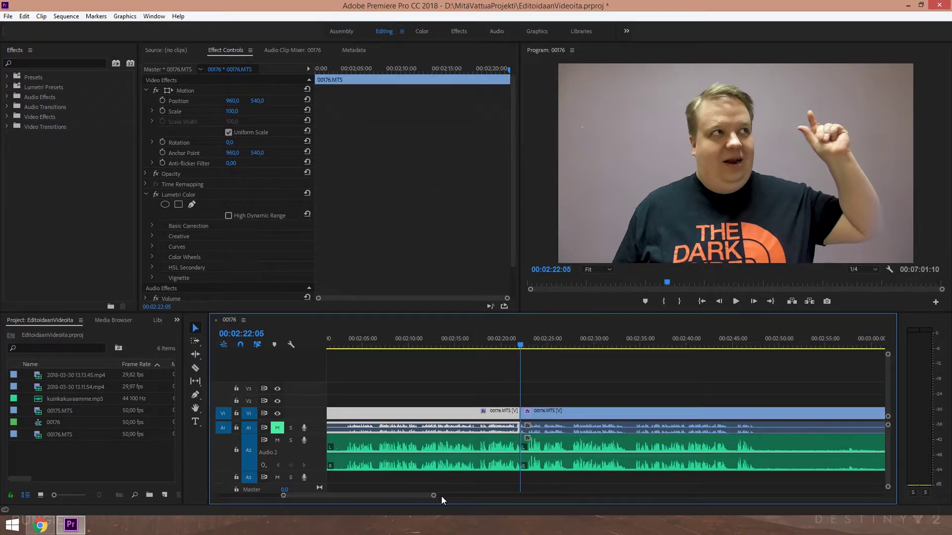
{"action": "left_click_drag", "start_coordinate": [410, 497], "coordinate": [407, 497]}
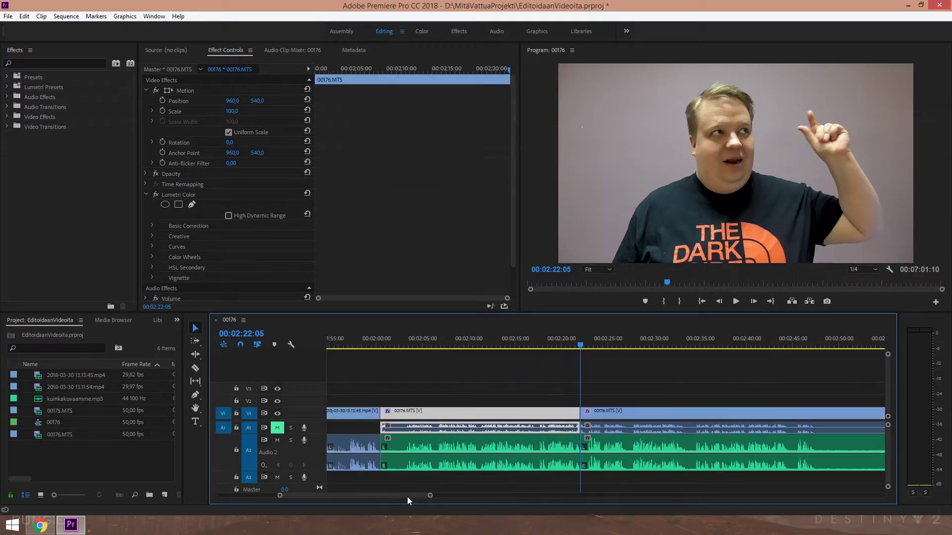
{"action": "left_click", "coordinate": [543, 449]}
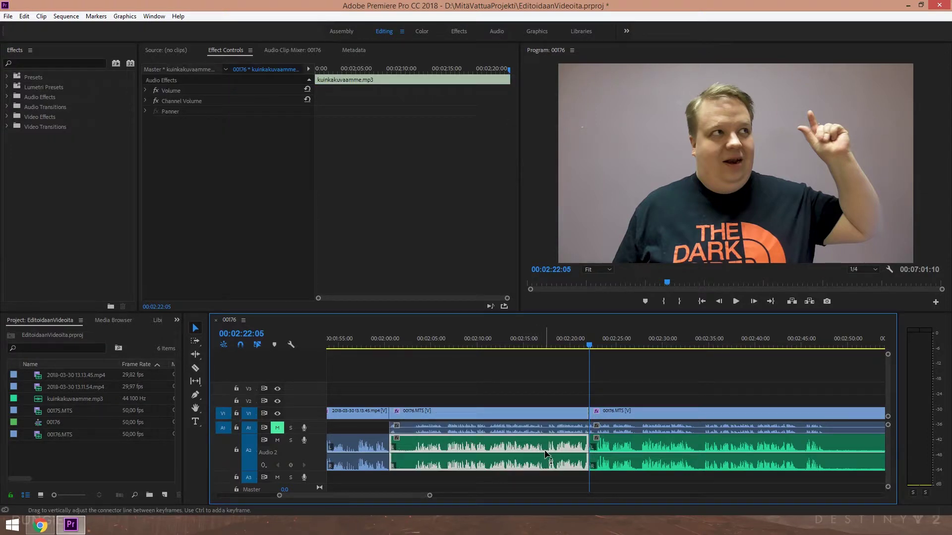
{"action": "key", "text": "Delete"}
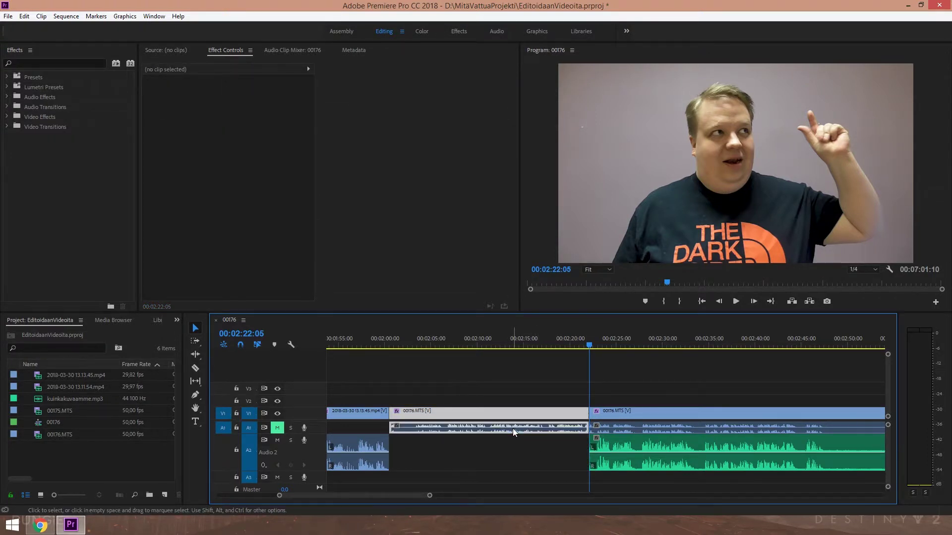
{"action": "left_click_drag", "start_coordinate": [512, 430], "coordinate": [512, 440]}
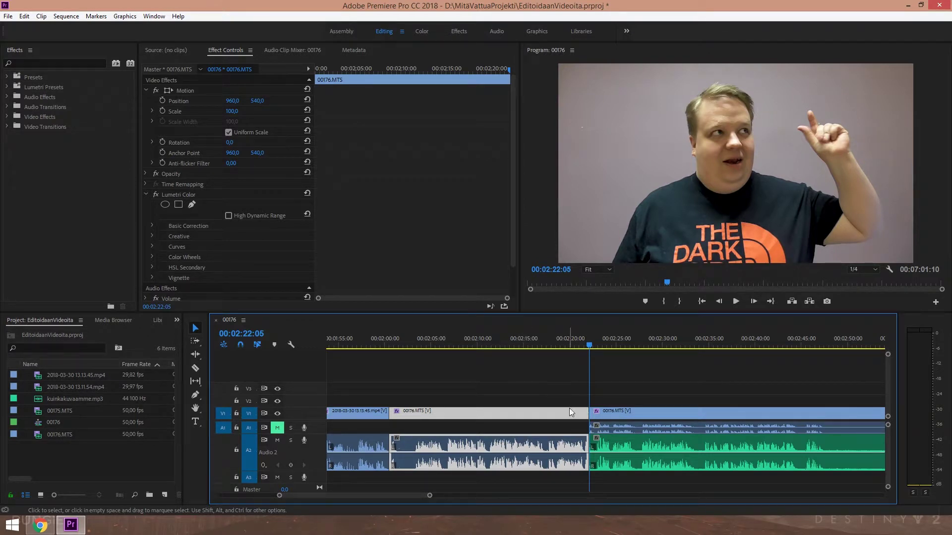
{"action": "left_click_drag", "start_coordinate": [584, 340], "coordinate": [571, 341]}
{"action": "key", "text": "space"}
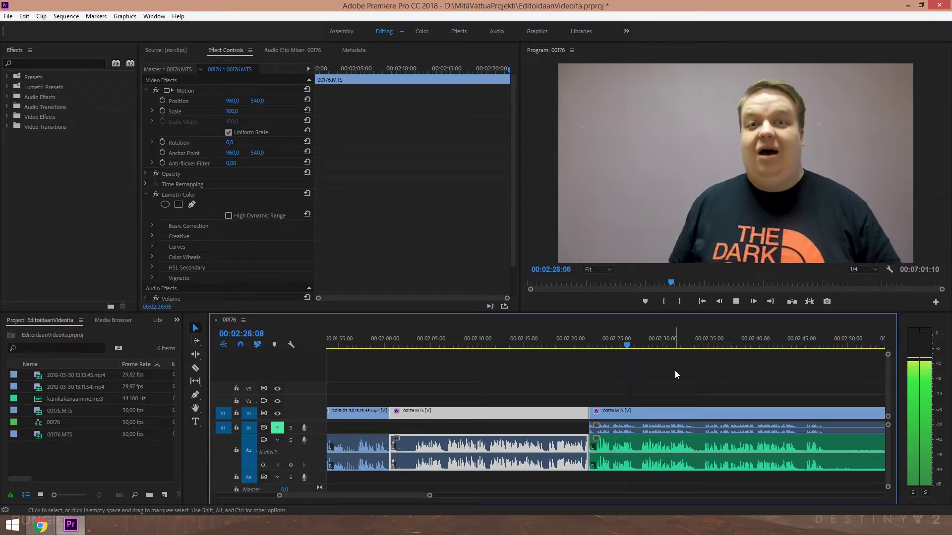
{"action": "key", "text": "space"}
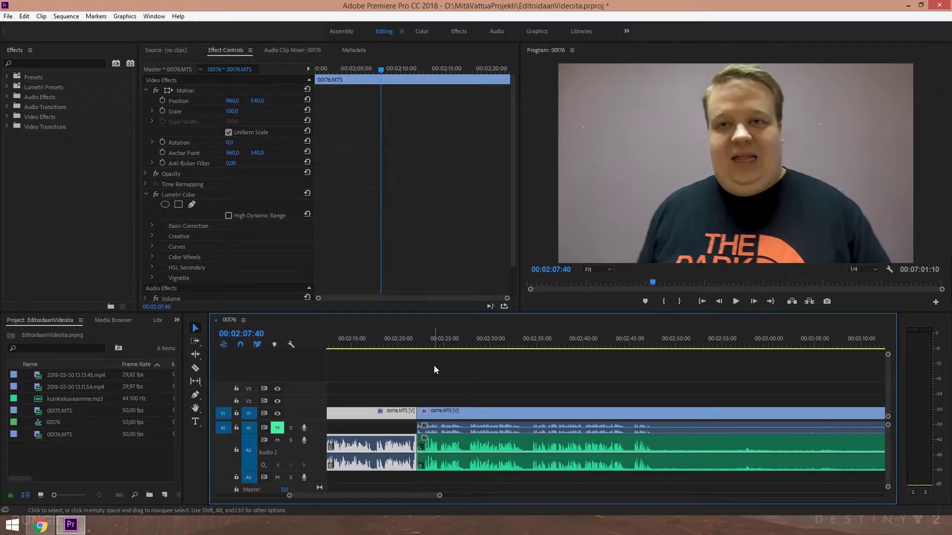
{"action": "left_click_drag", "start_coordinate": [407, 495], "coordinate": [386, 496]}
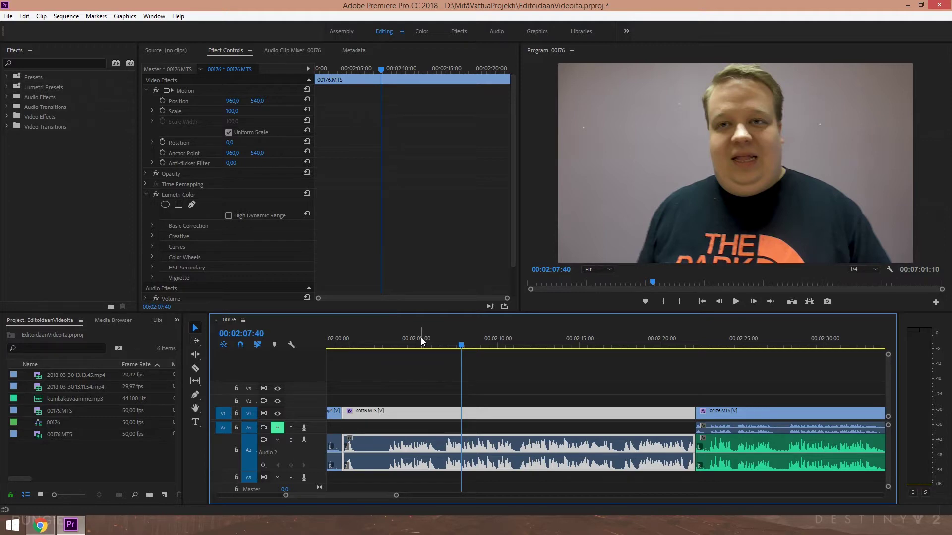
{"action": "left_click_drag", "start_coordinate": [421, 337], "coordinate": [501, 455]}
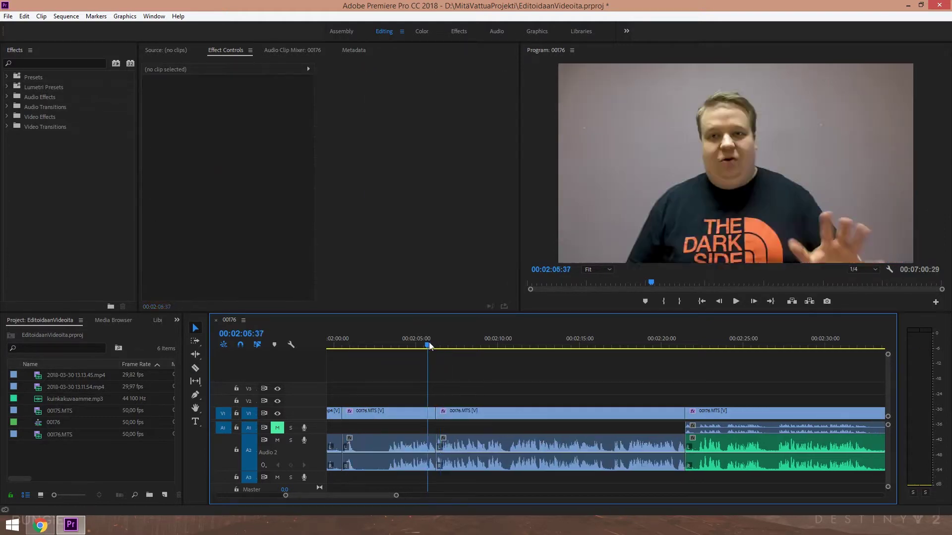
{"action": "key", "text": "l"}
{"action": "key", "text": "l"}
{"action": "key", "text": "l"}
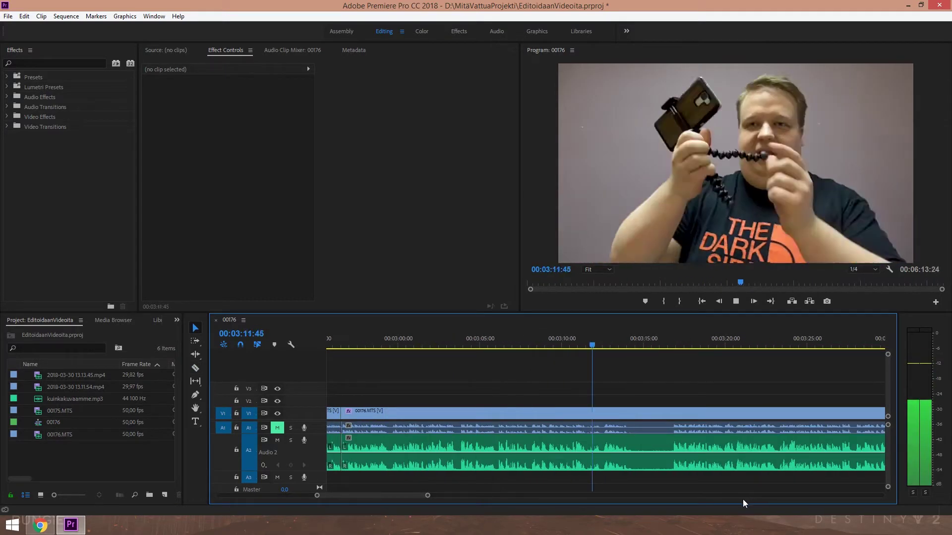
{"action": "left_click", "coordinate": [695, 418]}
{"action": "left_click", "coordinate": [497, 338]}
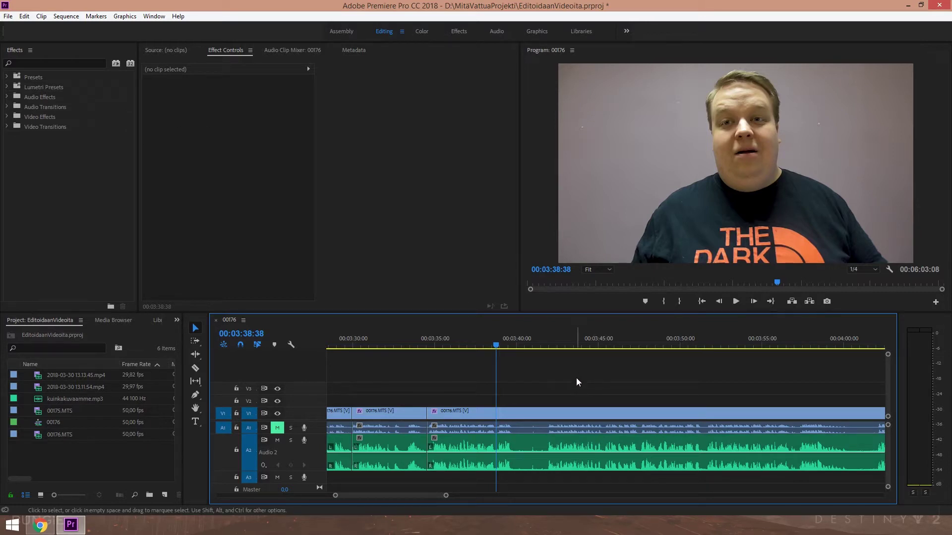
- Razor-cut a short piece of the presenter clip near 00:03:40, delete it and ripple-delete the gap
{"action": "key", "text": "space"}
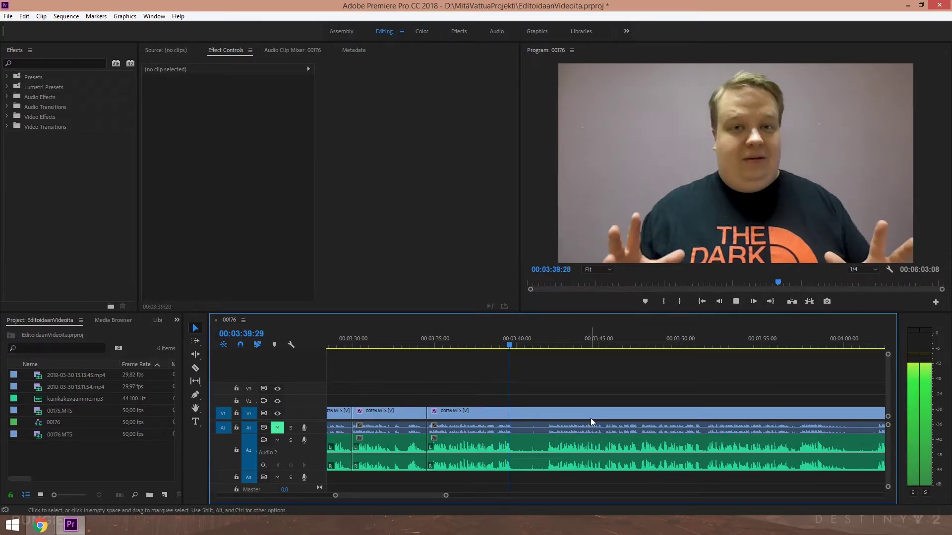
{"action": "key", "text": "space"}
{"action": "key", "text": "c"}
{"action": "left_click", "coordinate": [527, 446]}
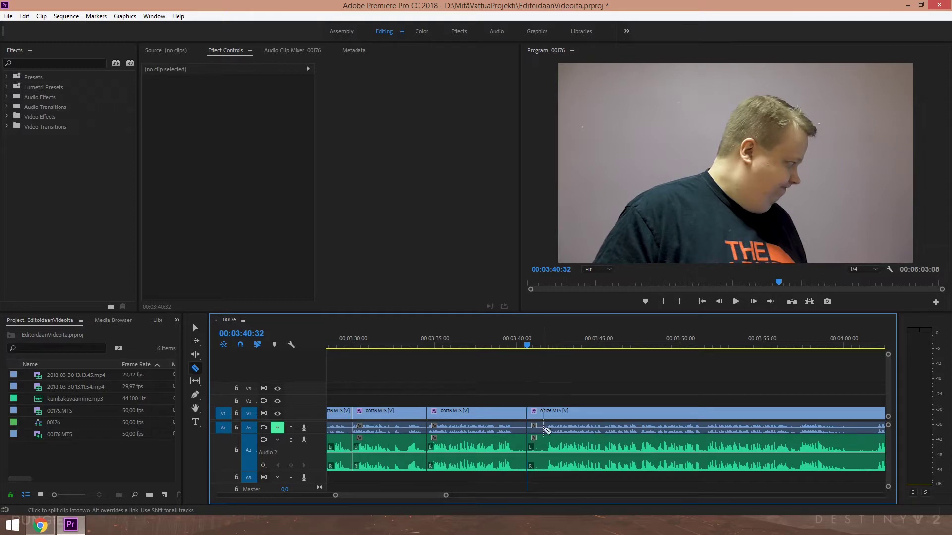
{"action": "left_click", "coordinate": [548, 417]}
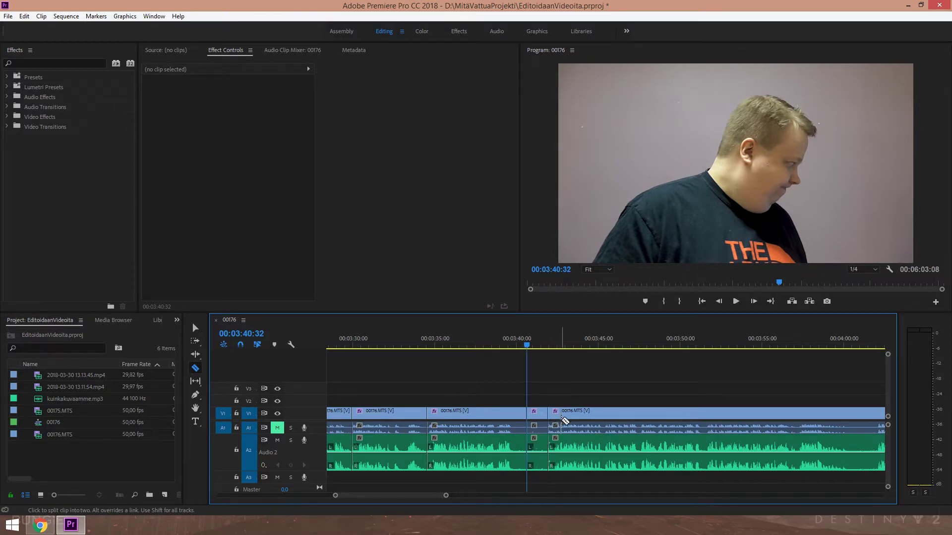
{"action": "key", "text": "v"}
{"action": "left_click", "coordinate": [537, 413]}
{"action": "key", "text": "Delete"}
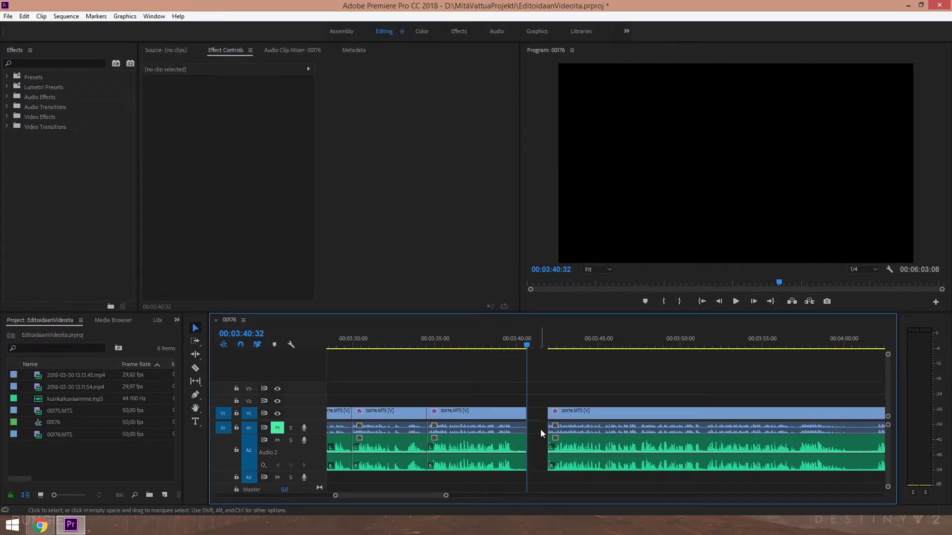
{"action": "right_click", "coordinate": [538, 412]}
{"action": "left_click", "coordinate": [548, 418]}
- Scrub back to about 00:03:38 and play through the new join
{"action": "left_click_drag", "start_coordinate": [499, 339], "coordinate": [485, 337]}
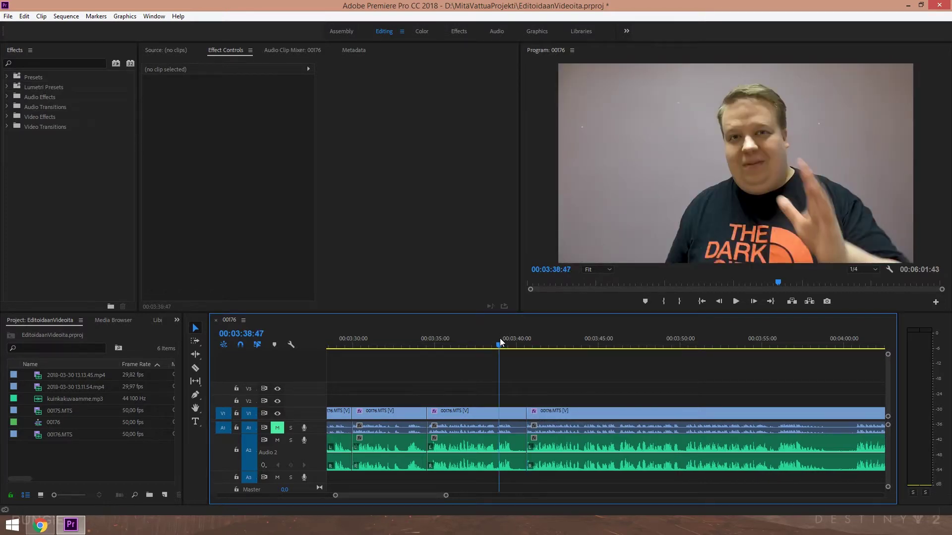
{"action": "left_click", "coordinate": [525, 345]}
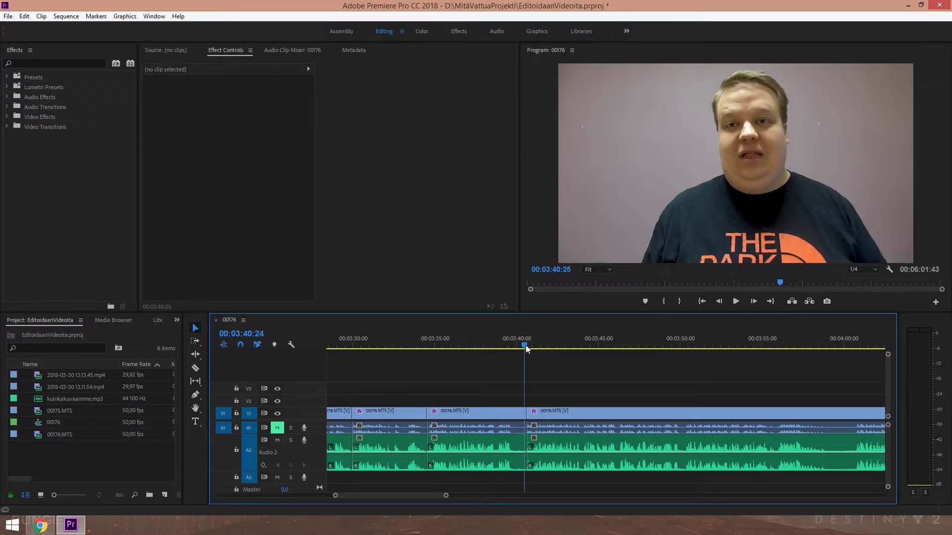
{"action": "key", "text": "space"}
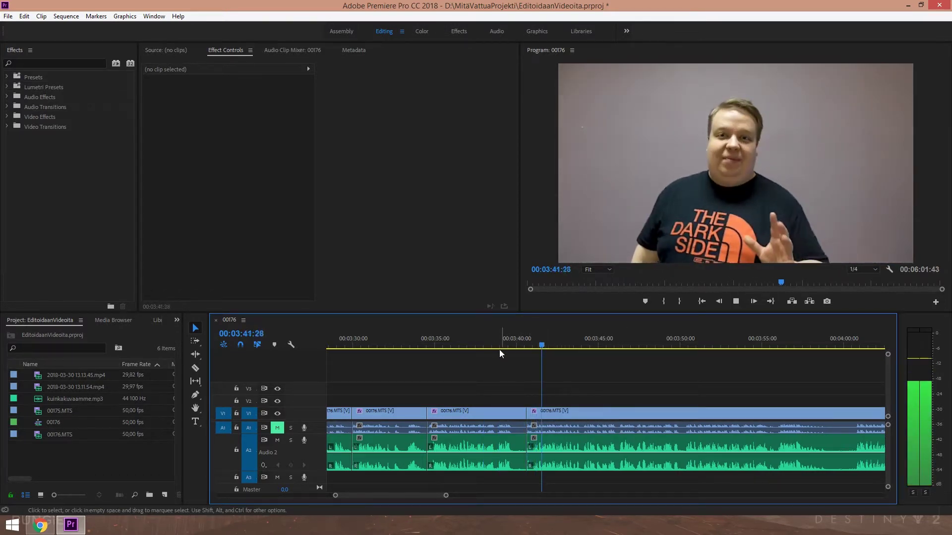
- Cut the presenter clip near 00:03:37 and apply the Black & White effect to the short piece
{"action": "left_click", "coordinate": [478, 344]}
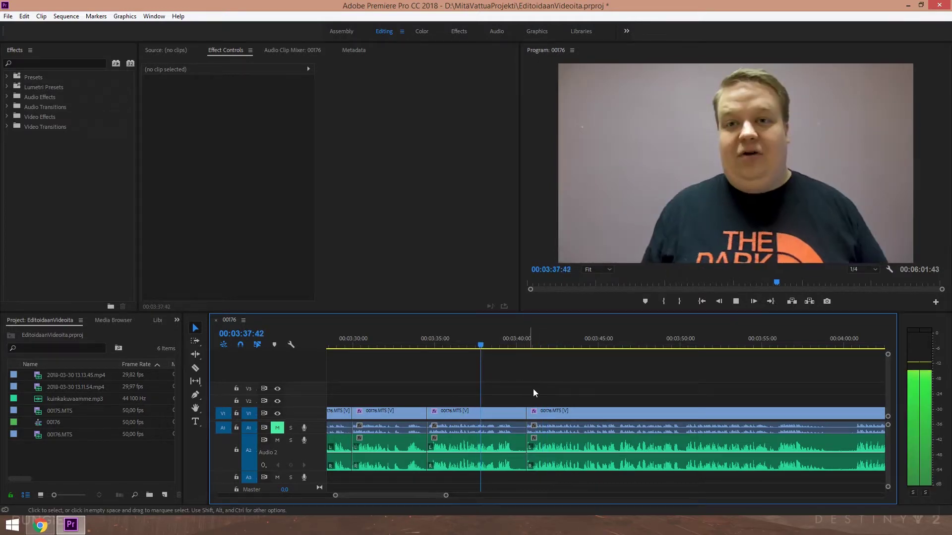
{"action": "key", "text": "ctrl+k"}
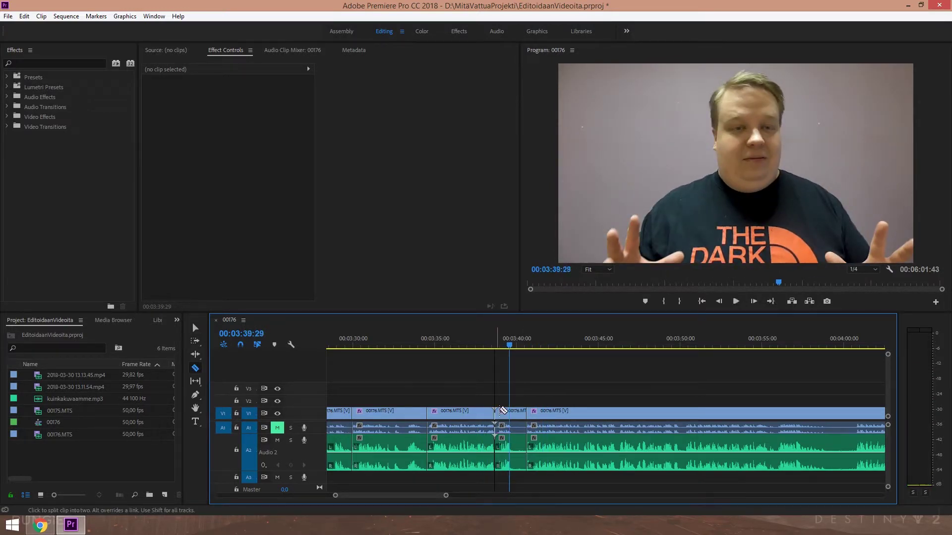
{"action": "key", "text": "space"}
{"action": "left_click", "coordinate": [58, 63]}
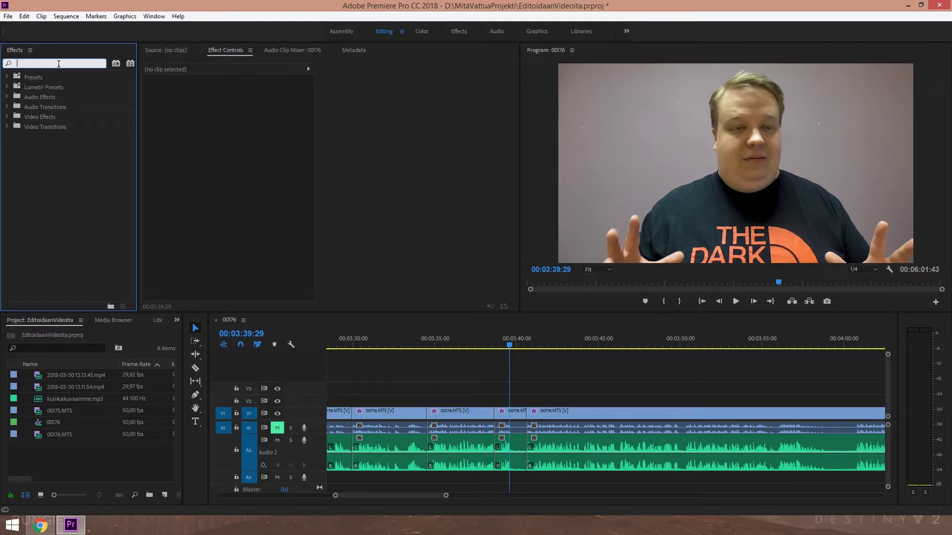
{"action": "type", "text": "white"}
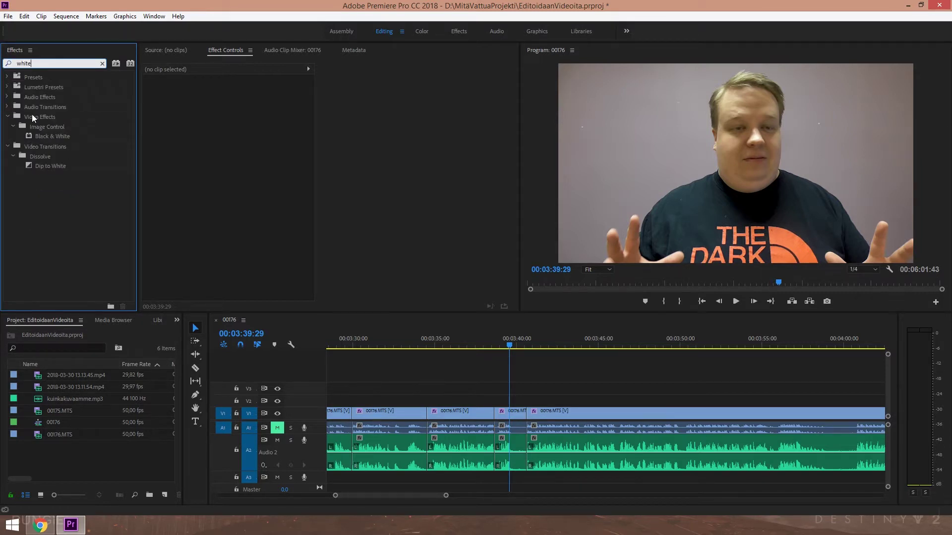
{"action": "left_click_drag", "start_coordinate": [53, 136], "coordinate": [515, 415]}
{"action": "left_click", "coordinate": [511, 416]}
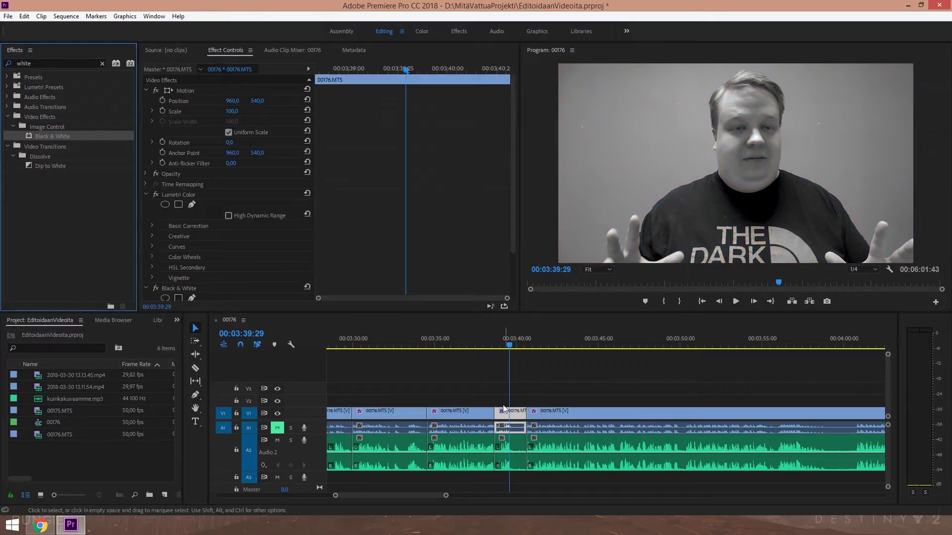
- Replay from 00:03:37 to check the black-and-white section
{"action": "left_click", "coordinate": [478, 345]}
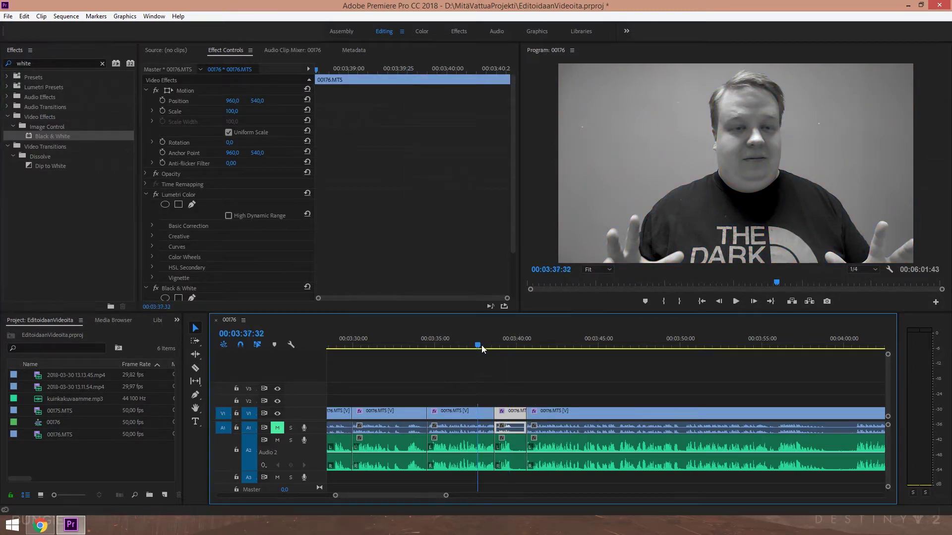
{"action": "key", "text": "space"}
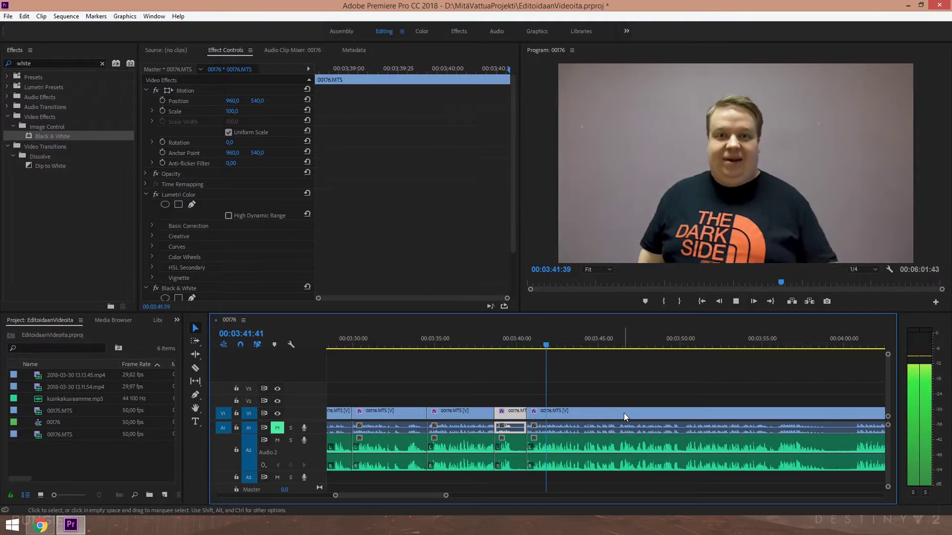
{"action": "key", "text": "space"}
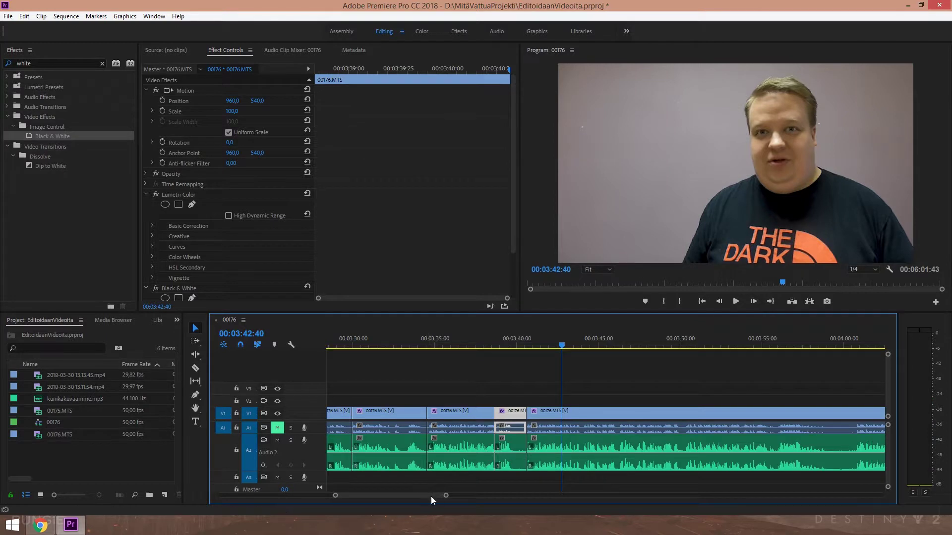
{"action": "left_click_drag", "start_coordinate": [430, 496], "coordinate": [434, 496]}
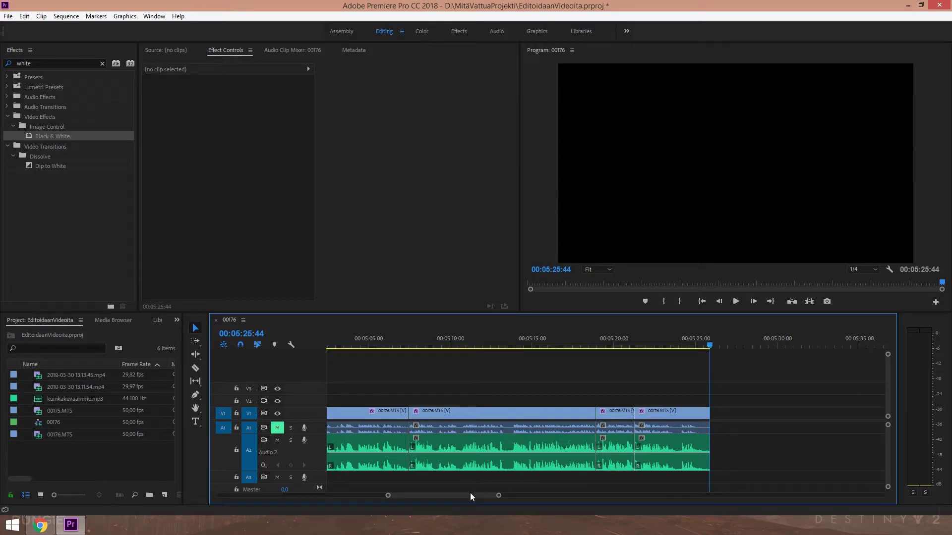
{"action": "mouse_move", "coordinate": [499, 495]}
{"action": "left_mouse_down"}
{"action": "mouse_move", "coordinate": [548, 496]}
{"action": "mouse_move", "coordinate": [443, 498]}
{"action": "left_mouse_up"}
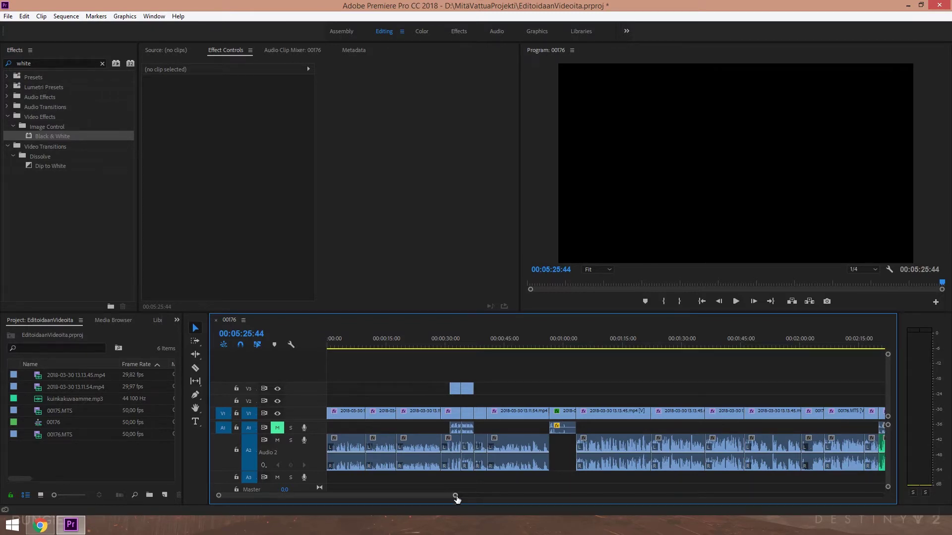
{"action": "left_click_drag", "start_coordinate": [455, 496], "coordinate": [593, 496]}
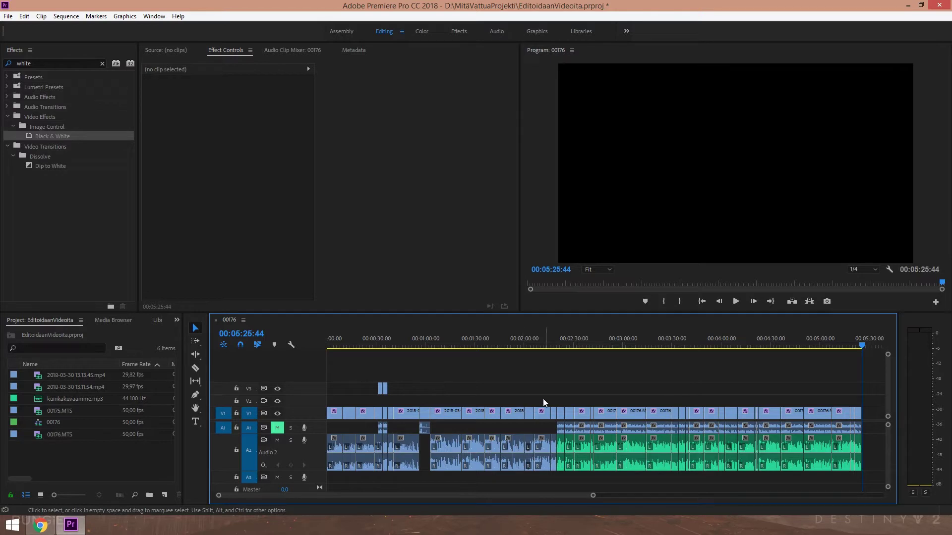
{"action": "left_click", "coordinate": [335, 345]}
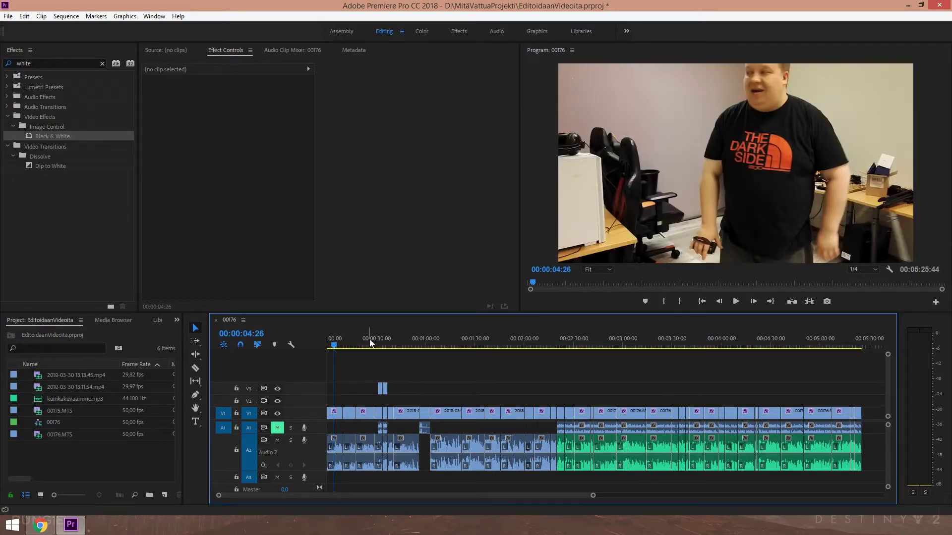
{"action": "left_click_drag", "start_coordinate": [368, 337], "coordinate": [422, 335]}
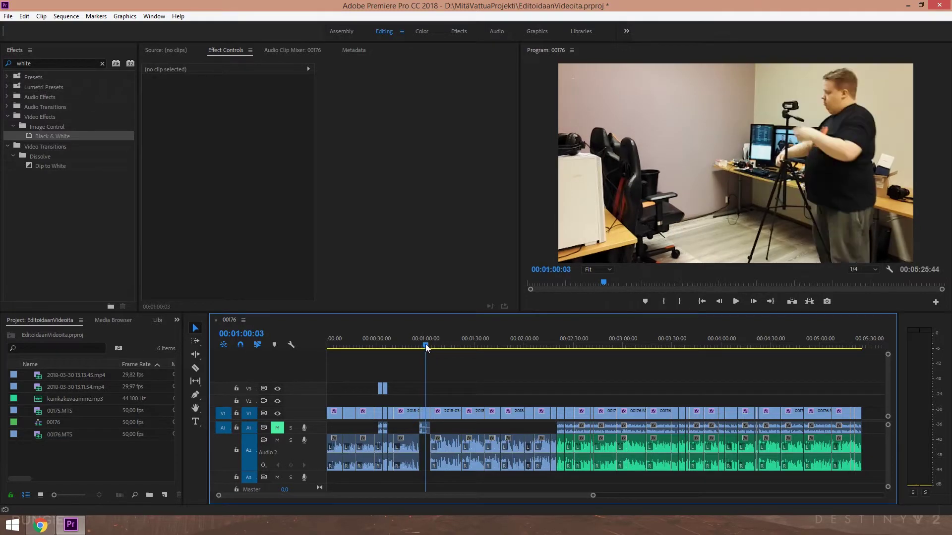
{"action": "left_click_drag", "start_coordinate": [421, 346], "coordinate": [435, 345]}
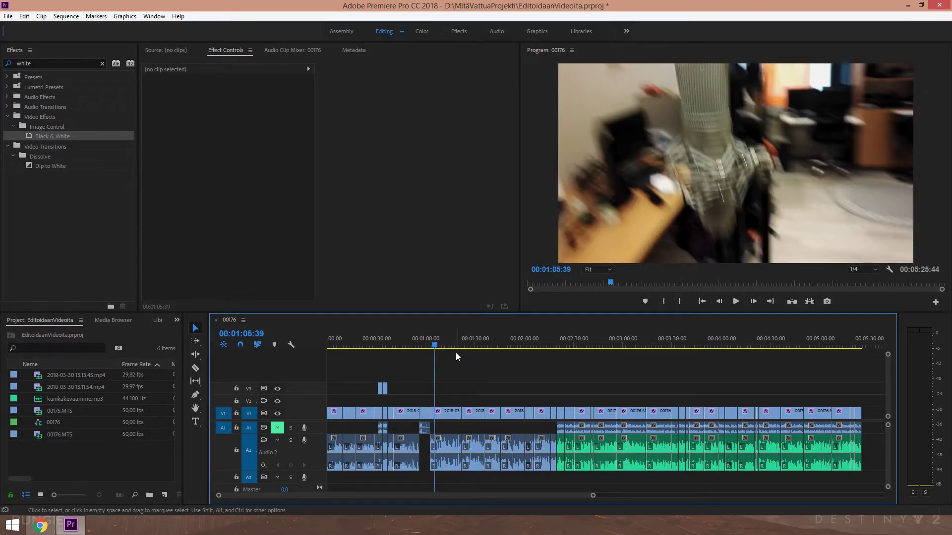
{"action": "left_click", "coordinate": [453, 345]}
{"action": "left_click", "coordinate": [488, 339]}
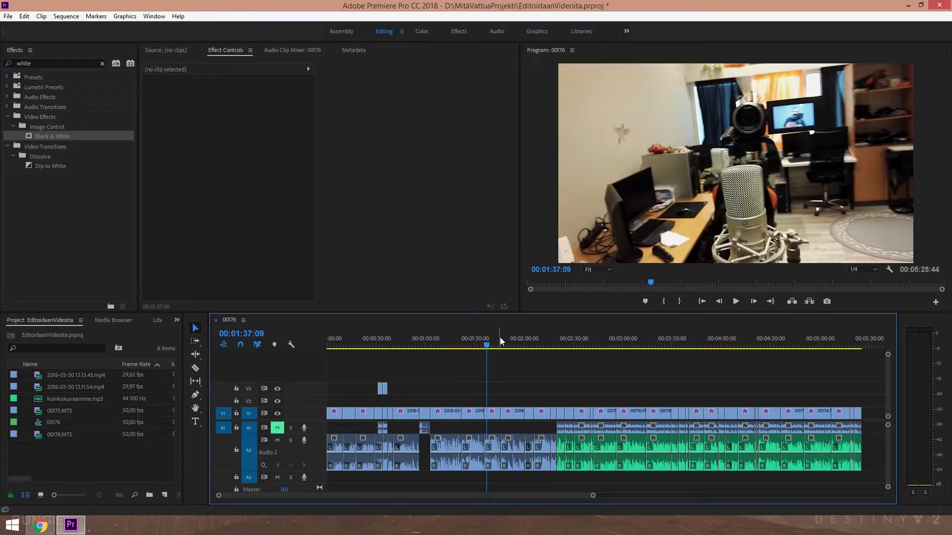
{"action": "left_click_drag", "start_coordinate": [499, 339], "coordinate": [535, 340]}
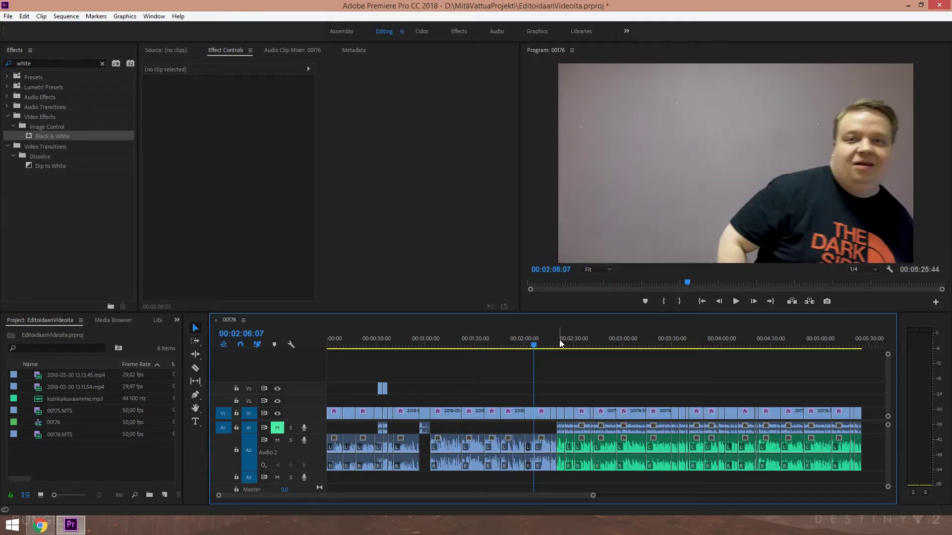
{"action": "left_click", "coordinate": [549, 341]}
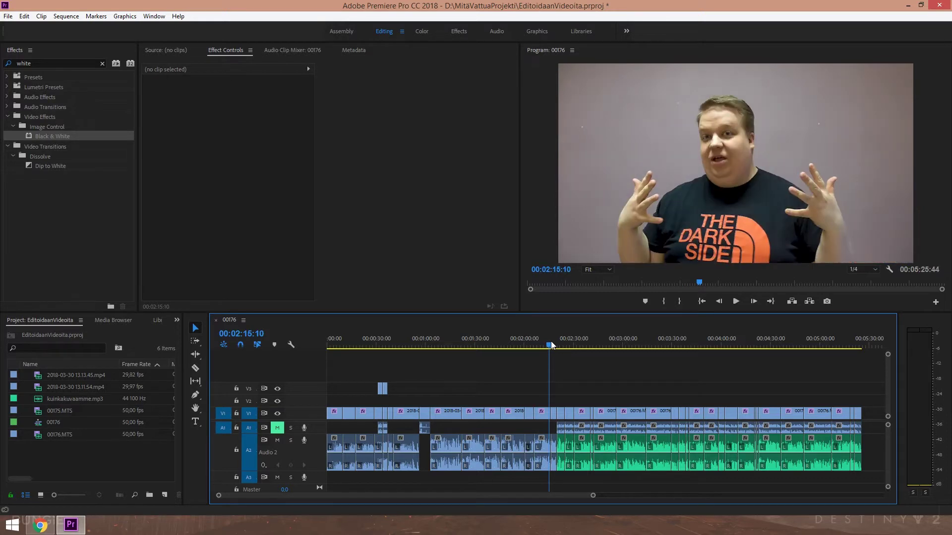
{"action": "left_click", "coordinate": [571, 339]}
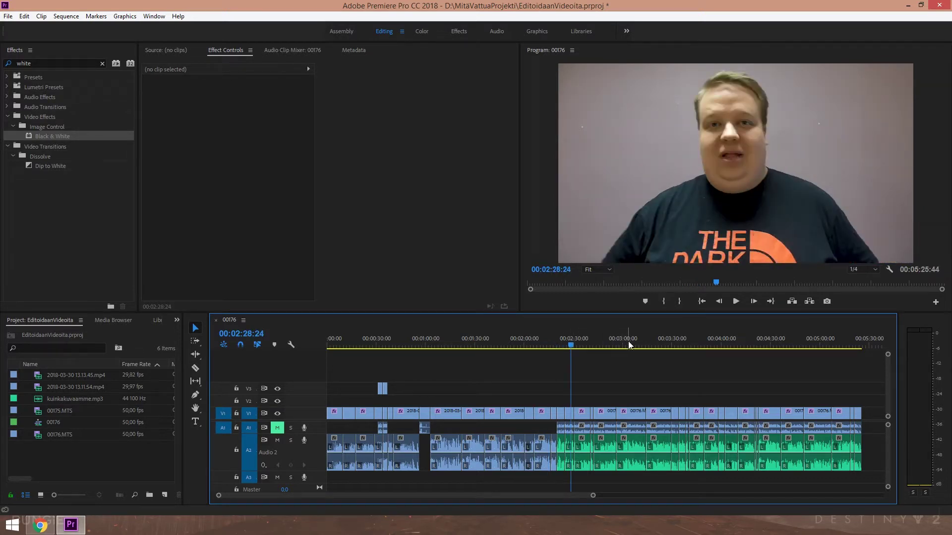
{"action": "left_click_drag", "start_coordinate": [629, 341], "coordinate": [852, 343]}
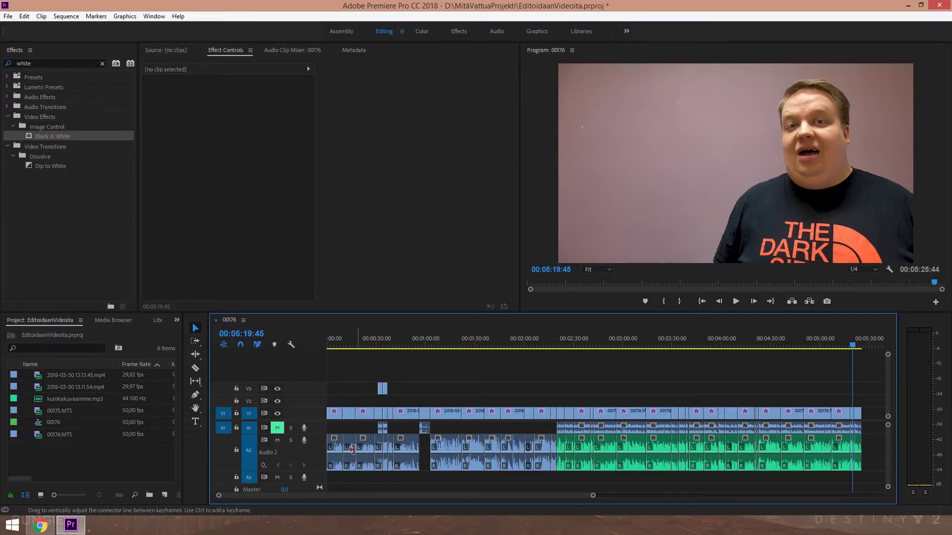
- Place tällä järjestelmällä-fancy.mp3 on track A3 and enlarge A3 to show its waveform
{"action": "double_click", "coordinate": [323, 438]}
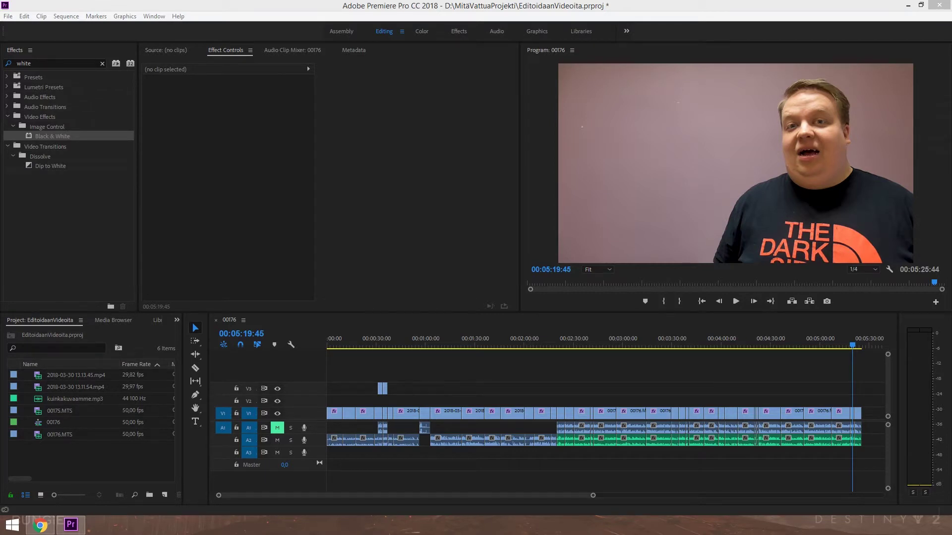
{"action": "mouse_move", "coordinate": [0, 411]}
{"action": "left_mouse_down"}
{"action": "mouse_move", "coordinate": [103, 410]}
{"action": "mouse_move", "coordinate": [336, 462]}
{"action": "left_mouse_up"}
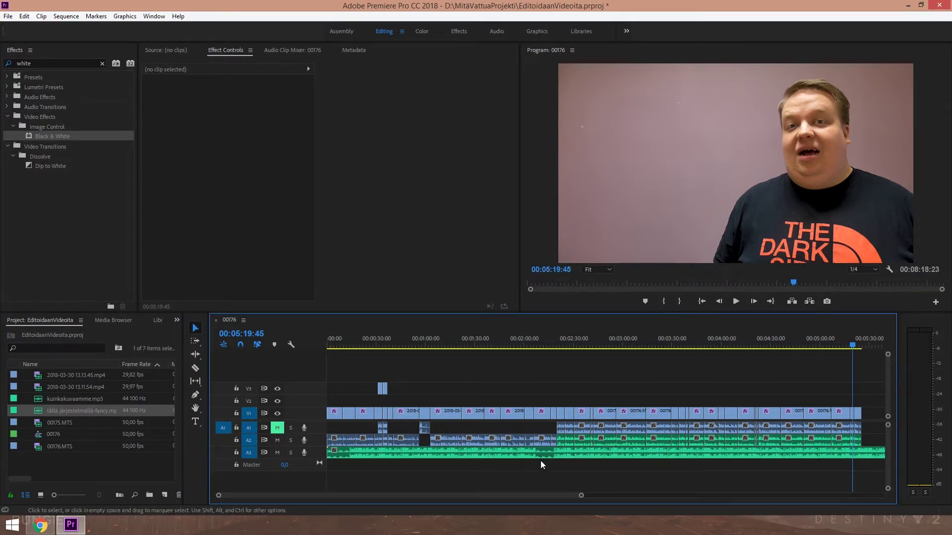
{"action": "double_click", "coordinate": [317, 446]}
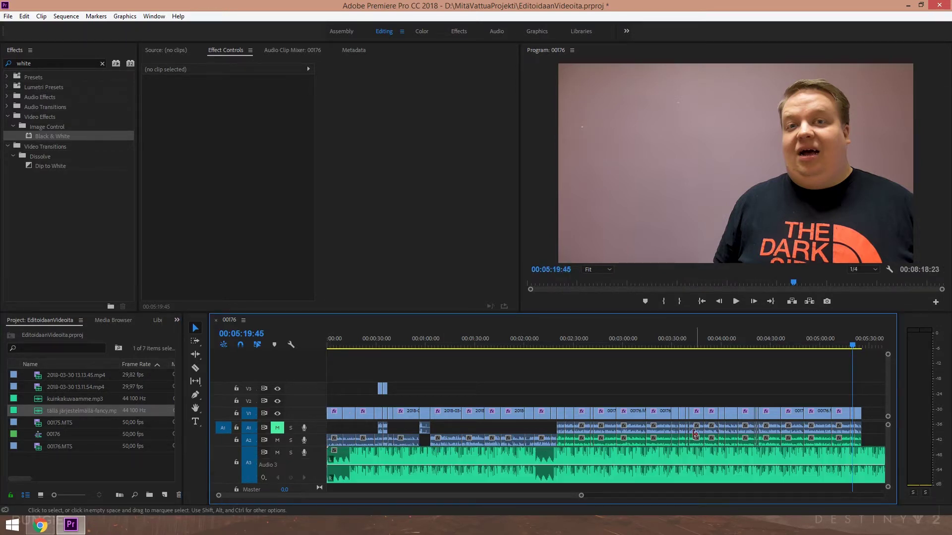
- Play from about 0:28 to hear the music, then select the music clip on A3
{"action": "left_click", "coordinate": [373, 340]}
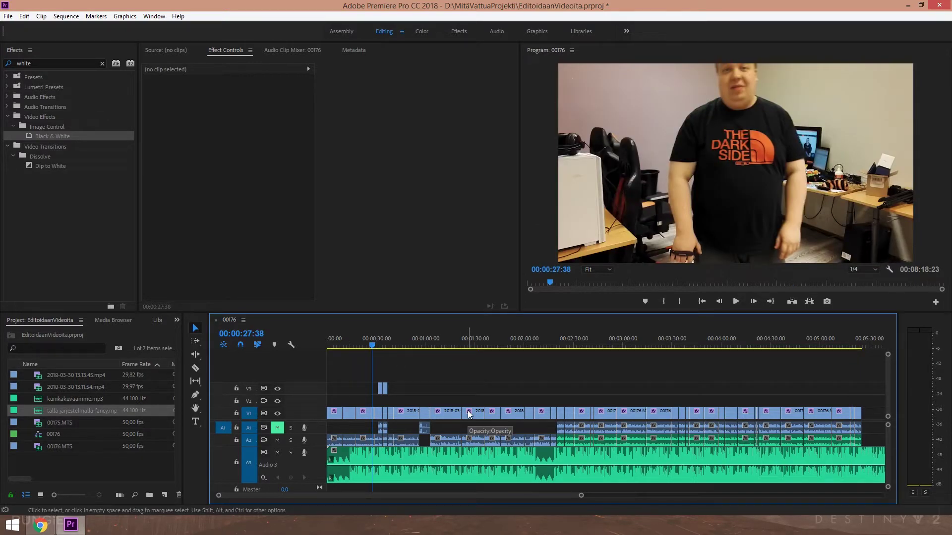
{"action": "key", "text": "space"}
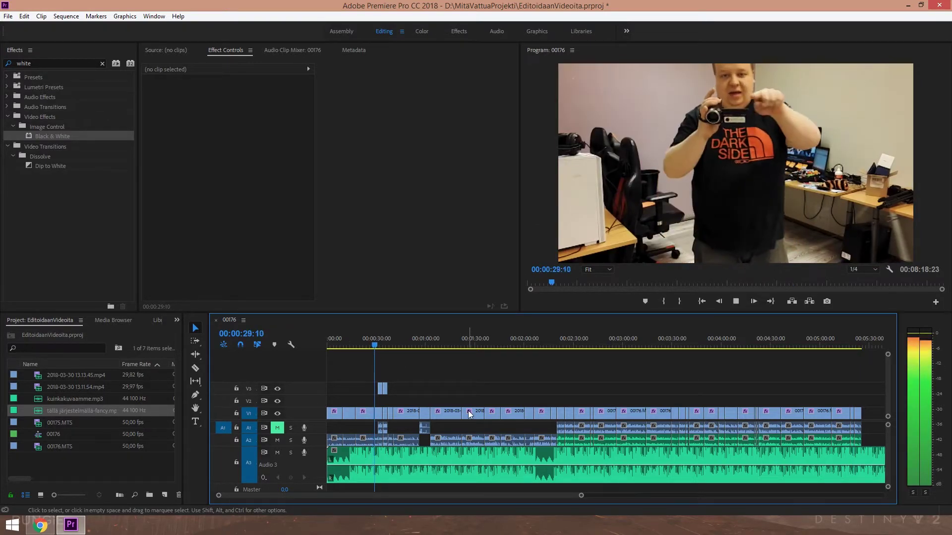
{"action": "key", "text": "space"}
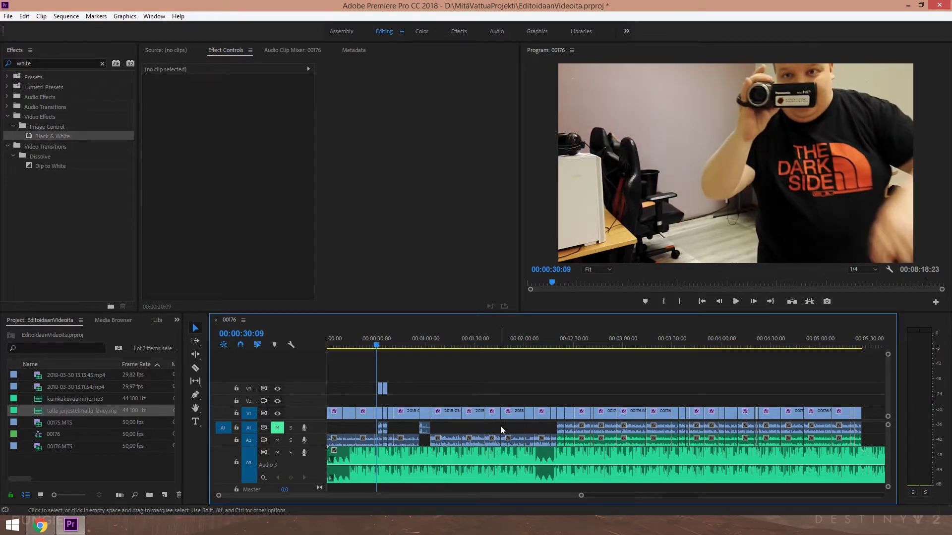
{"action": "left_click", "coordinate": [415, 465]}
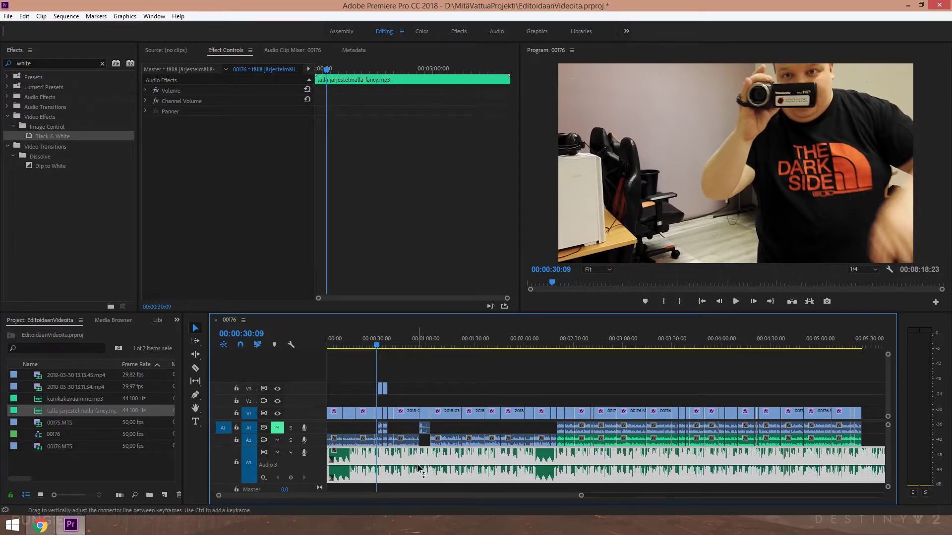
- Pull the music's volume rubber band far down and play from about 0:25 to check the level
{"action": "mouse_move", "coordinate": [418, 468]}
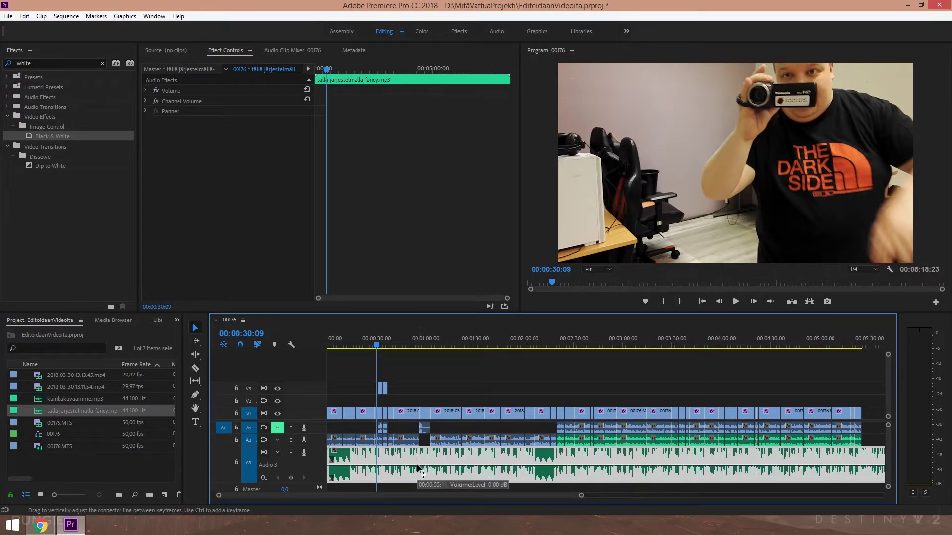
{"action": "left_click_drag", "start_coordinate": [419, 468], "coordinate": [419, 489]}
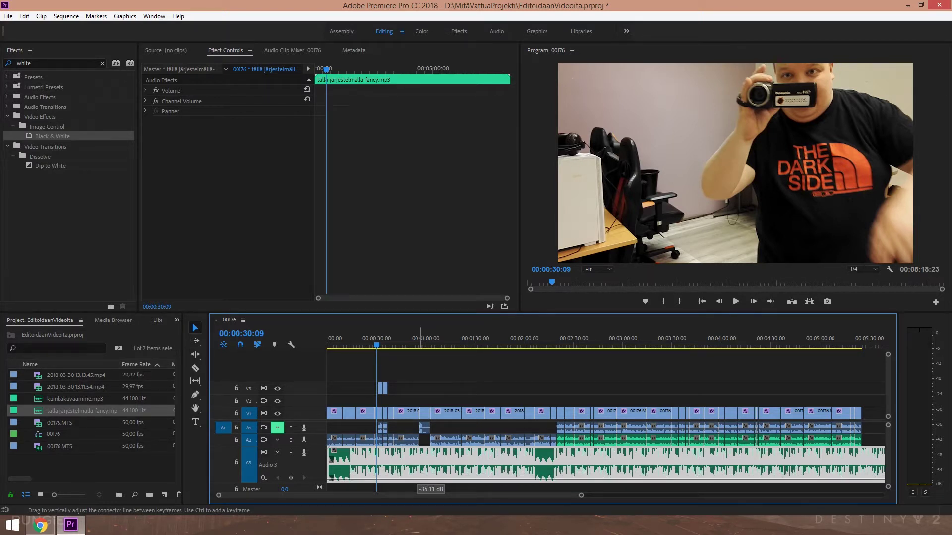
{"action": "left_click_drag", "start_coordinate": [419, 489], "coordinate": [418, 480]}
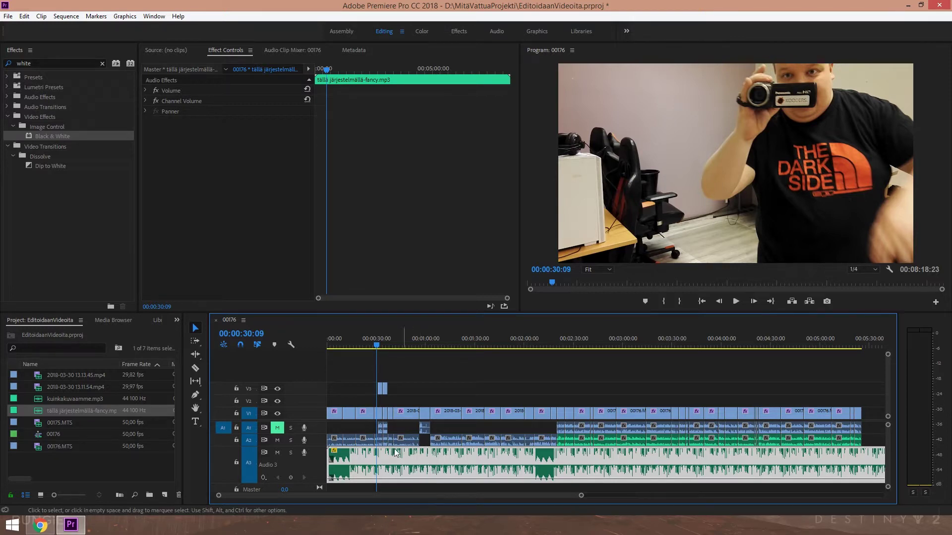
{"action": "left_click", "coordinate": [370, 339]}
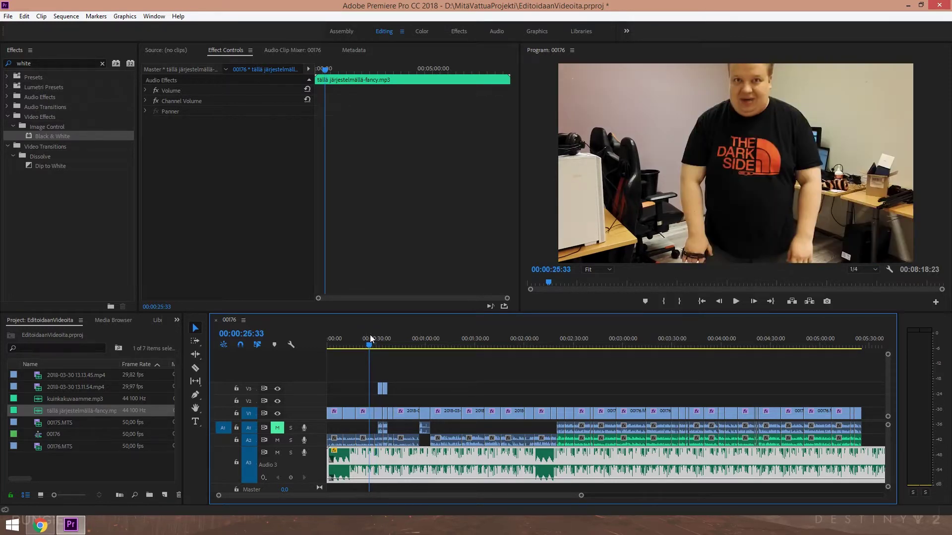
{"action": "key", "text": "space"}
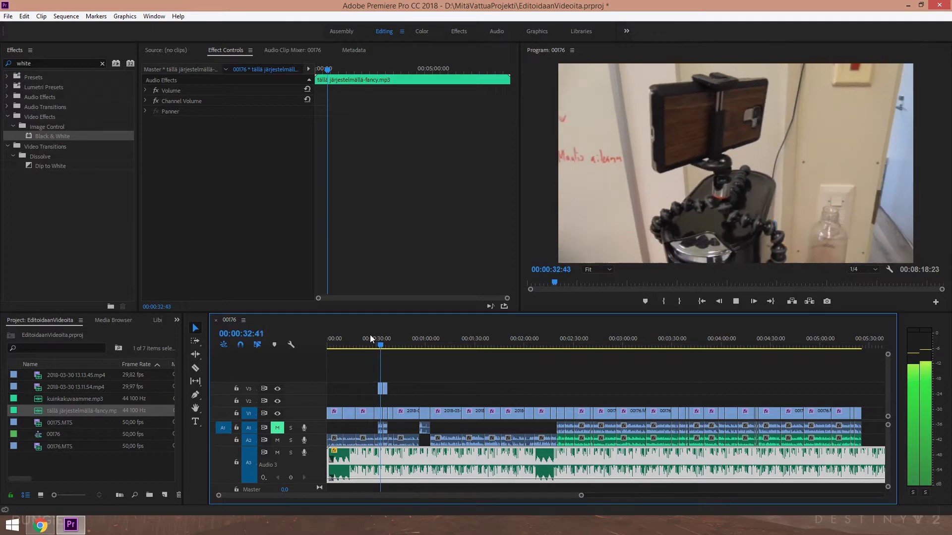
{"action": "key", "text": "space"}
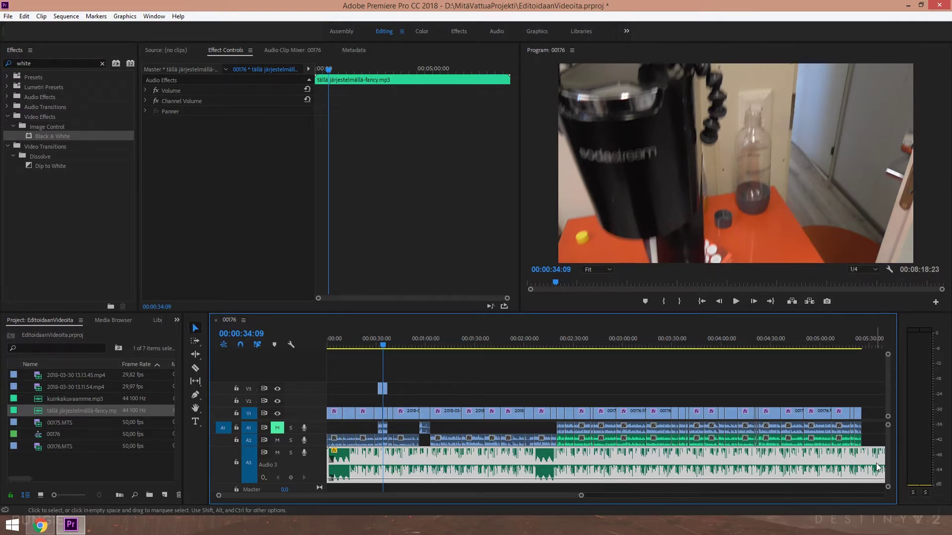
- Cut the music where the video ends and delete the leftover tail
{"action": "key", "text": "c"}
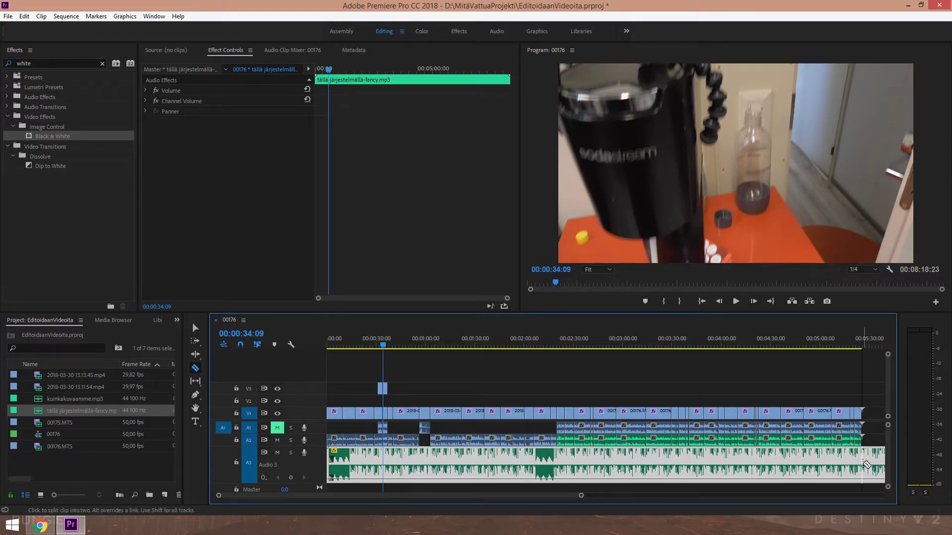
{"action": "left_click", "coordinate": [864, 465]}
{"action": "key", "text": "v"}
{"action": "left_click", "coordinate": [876, 458]}
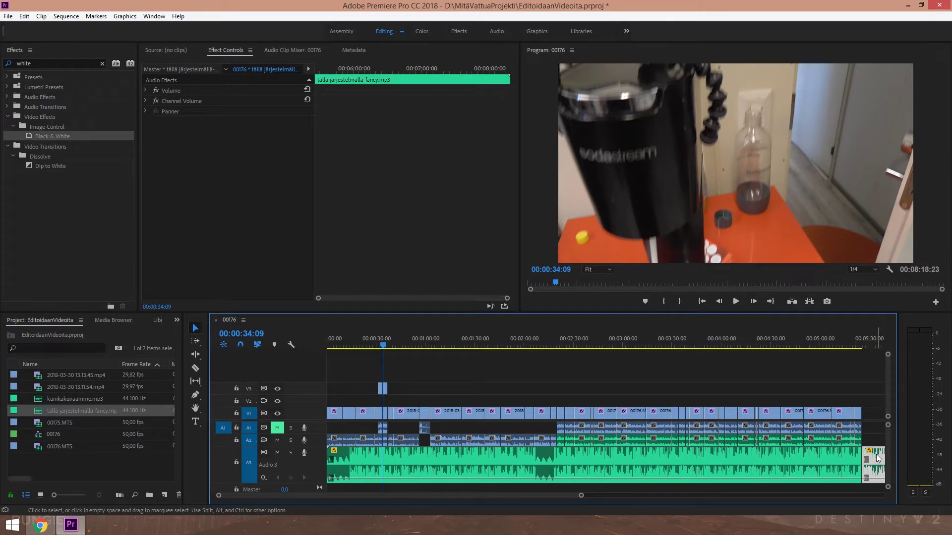
{"action": "key", "text": "Delete"}
{"action": "mouse_move", "coordinate": [873, 443]}
{"action": "left_mouse_down"}
{"action": "mouse_move", "coordinate": [306, 463]}
{"action": "mouse_move", "coordinate": [317, 441]}
{"action": "left_mouse_up"}
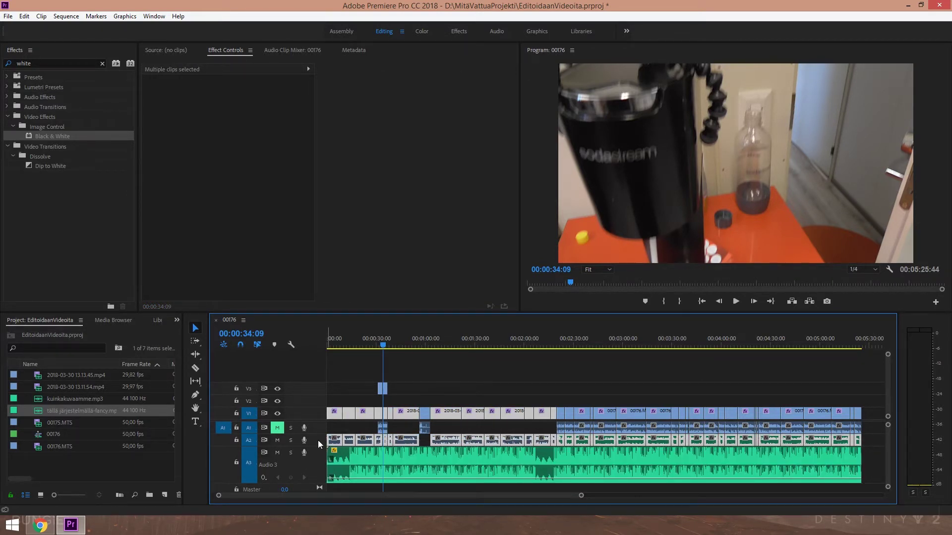
- Apply Audio Gain with Normalize All Peaks to the selected speech clips
{"action": "right_click", "coordinate": [452, 442]}
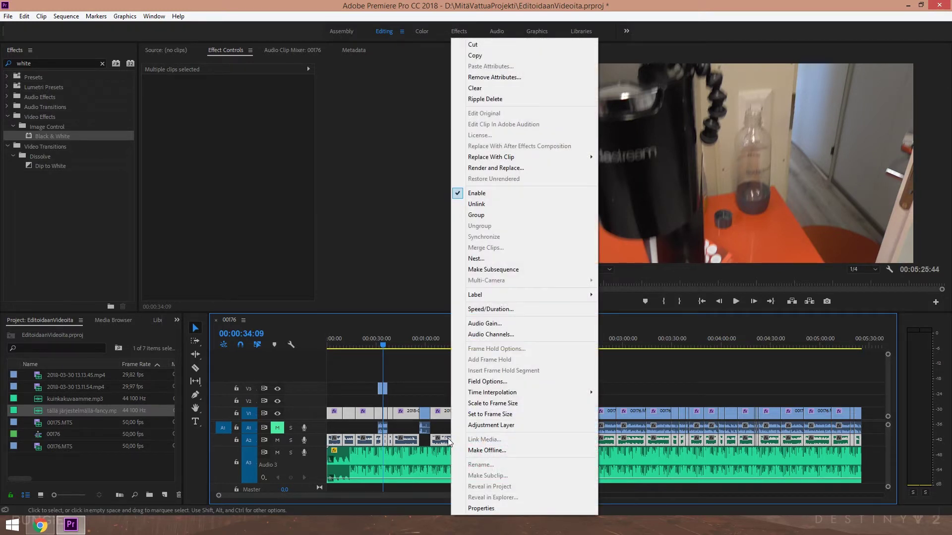
{"action": "left_click", "coordinate": [519, 324]}
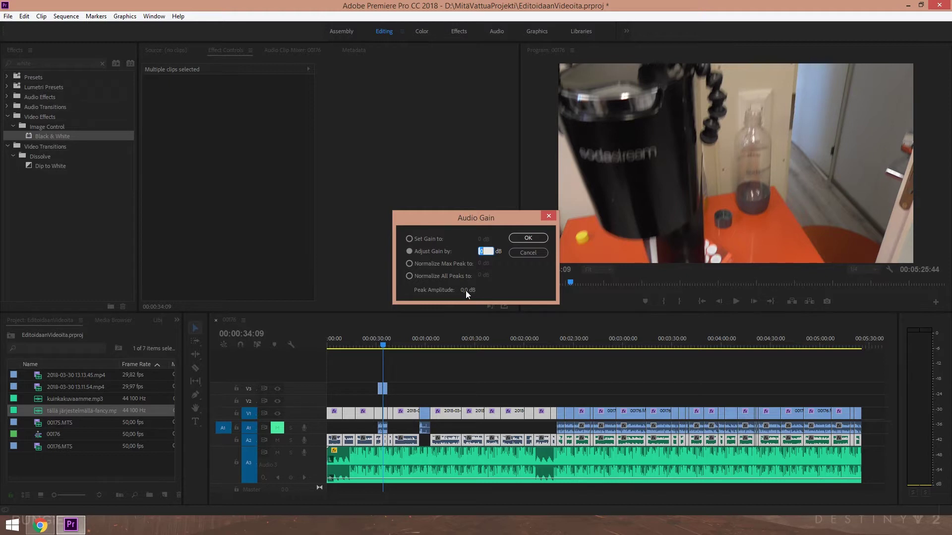
{"action": "left_click", "coordinate": [434, 276]}
{"action": "left_click", "coordinate": [483, 275]}
{"action": "left_click", "coordinate": [530, 239]}
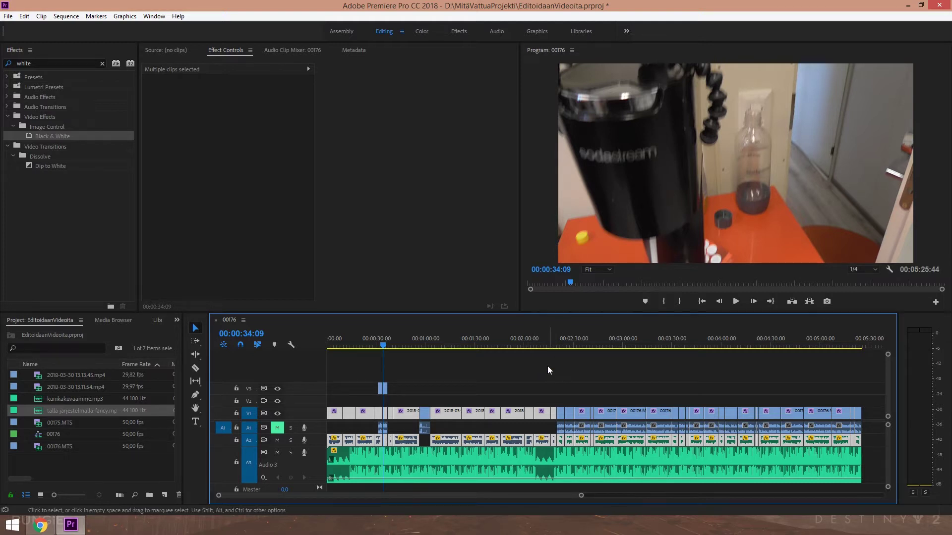
{"action": "left_click", "coordinate": [522, 346]}
{"action": "left_click_drag", "start_coordinate": [524, 346], "coordinate": [522, 343]}
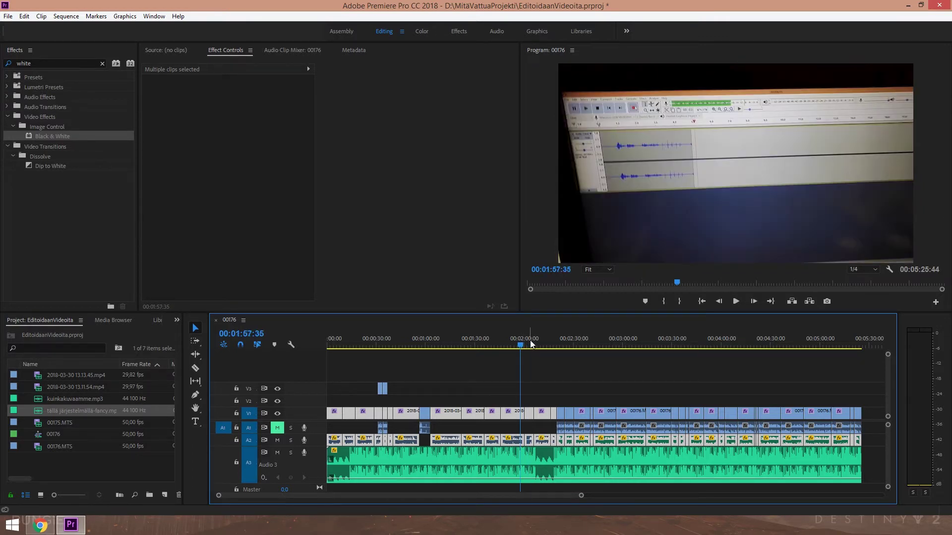
{"action": "key", "text": "space"}
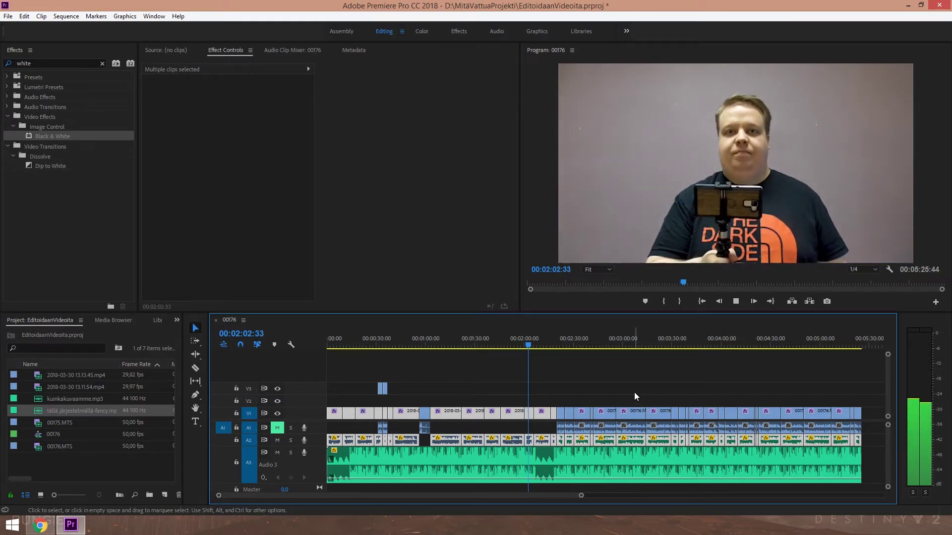
{"action": "key", "text": "space"}
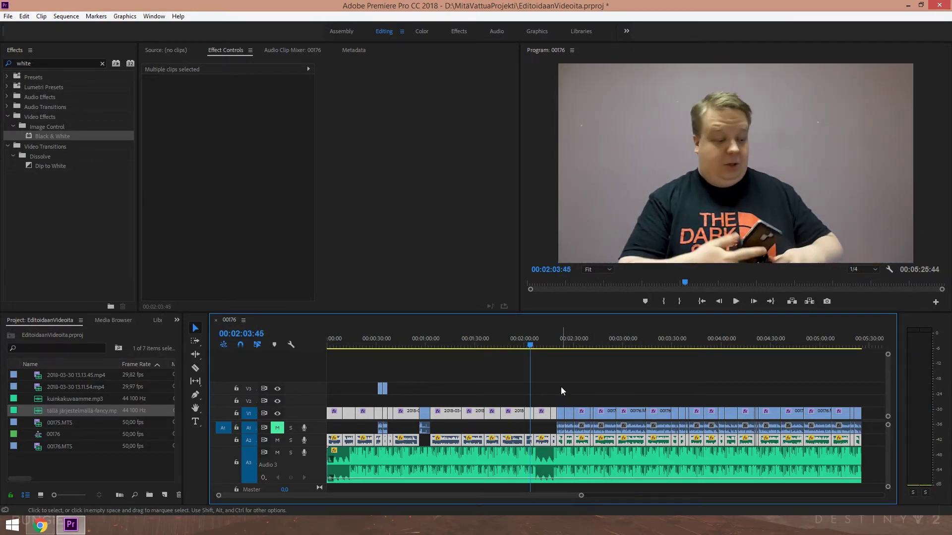
{"action": "left_click_drag", "start_coordinate": [556, 337], "coordinate": [553, 337]}
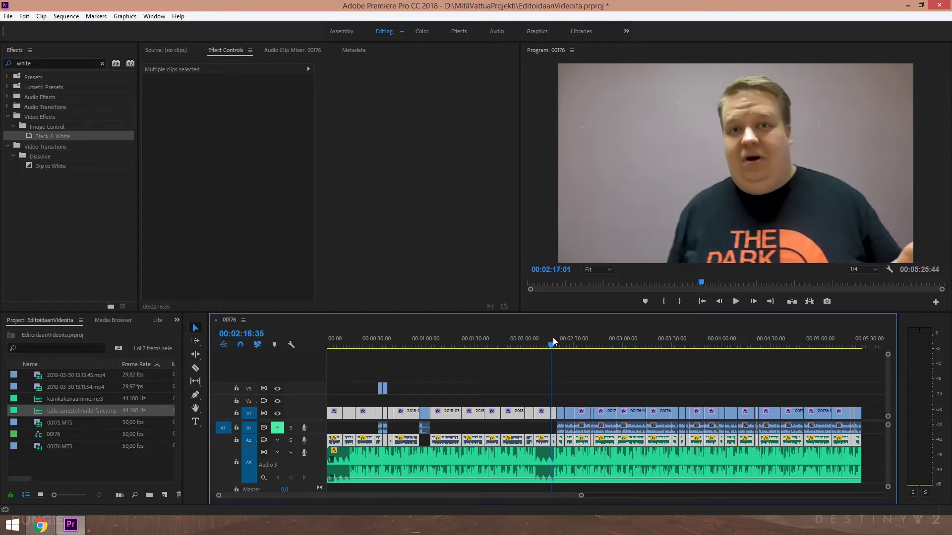
{"action": "key", "text": "space"}
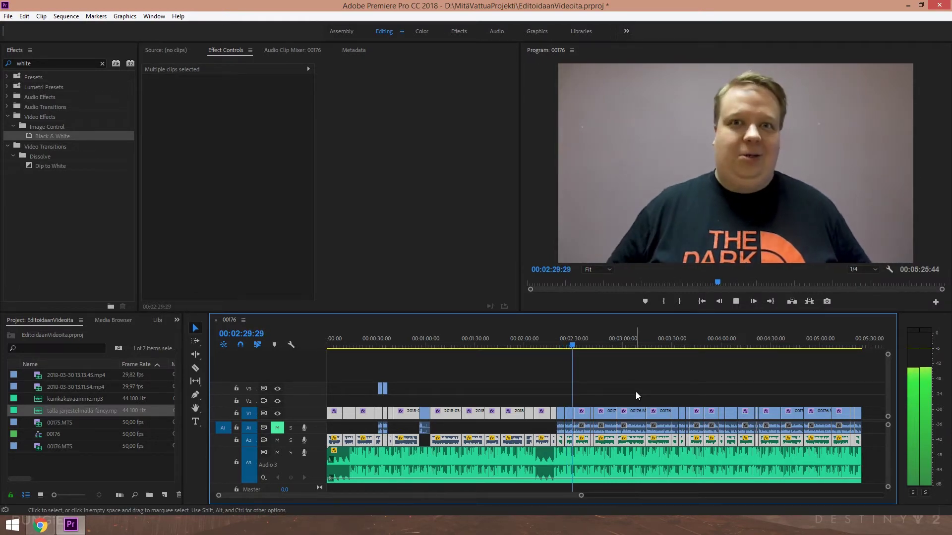
{"action": "key", "text": "space"}
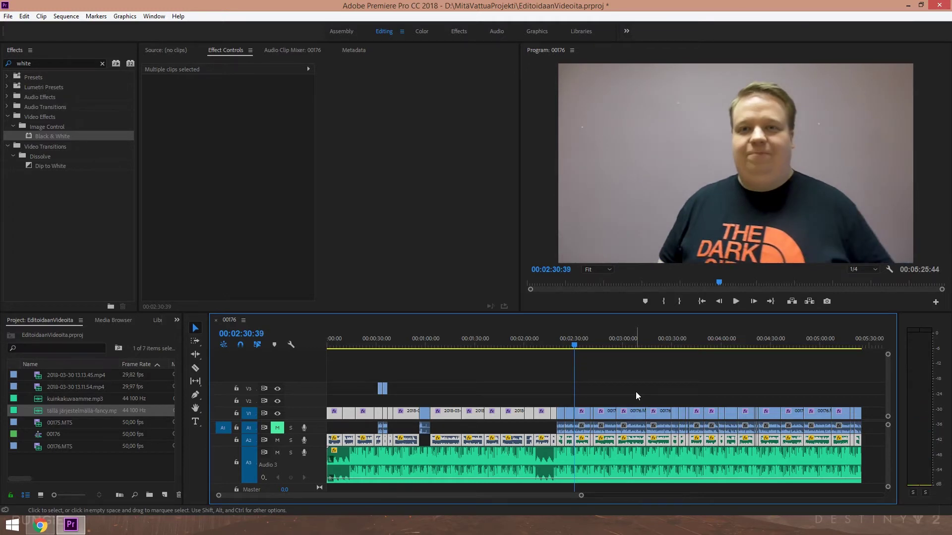
{"action": "left_click", "coordinate": [546, 370]}
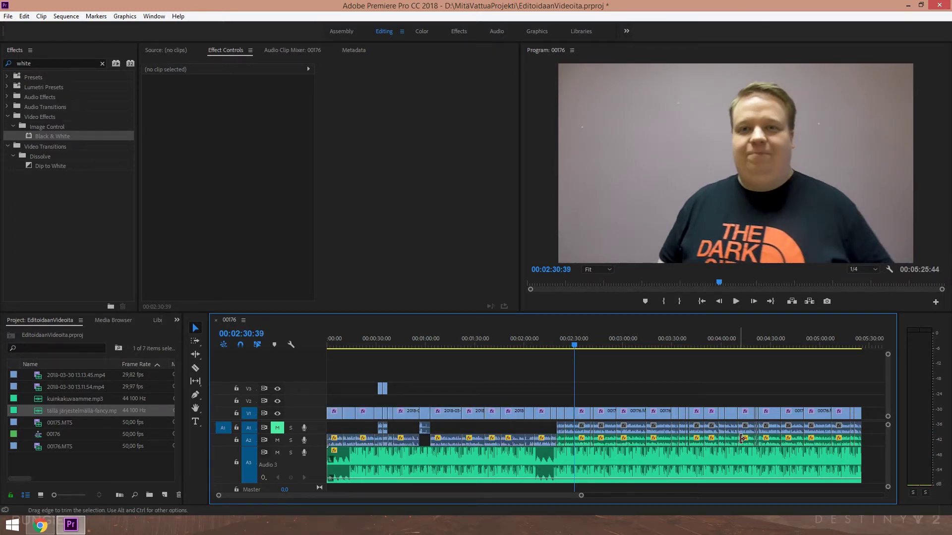
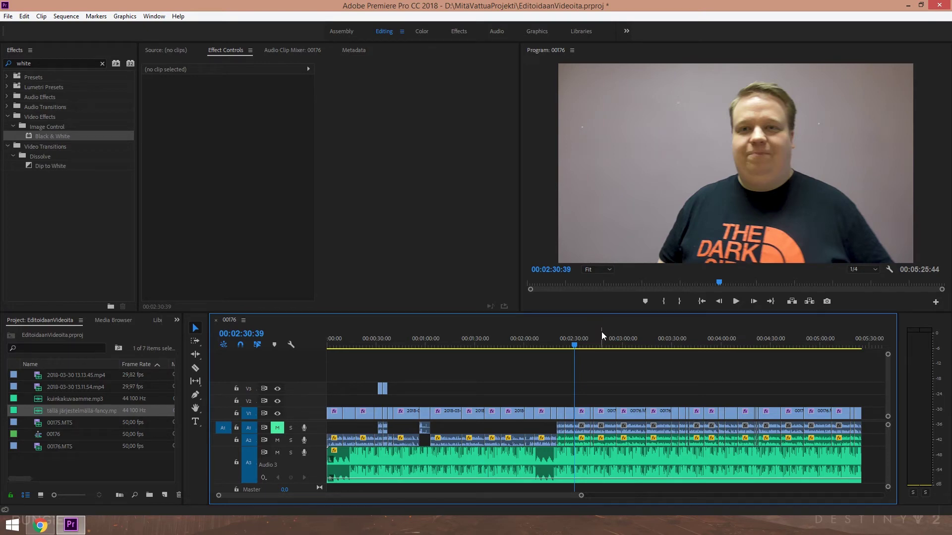
- Open the Export Settings for sequence 00176 with Ctrl+M
{"action": "key", "text": "ctrl+m"}
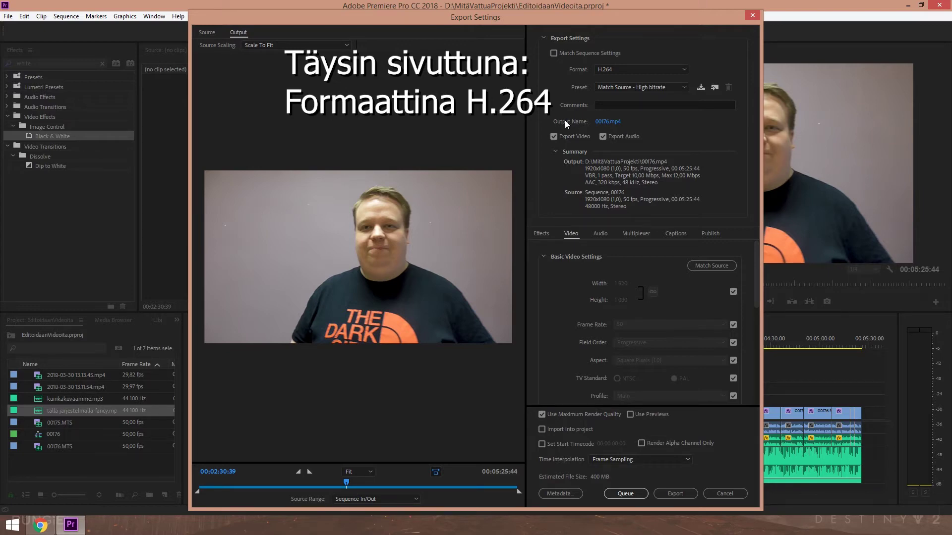
- Save the export as KuinkaKuvaamme.mp4 in G:\VideotWorkspace\KuinkaTeemmeVideoita_Kuvaus
{"action": "left_click", "coordinate": [616, 125]}
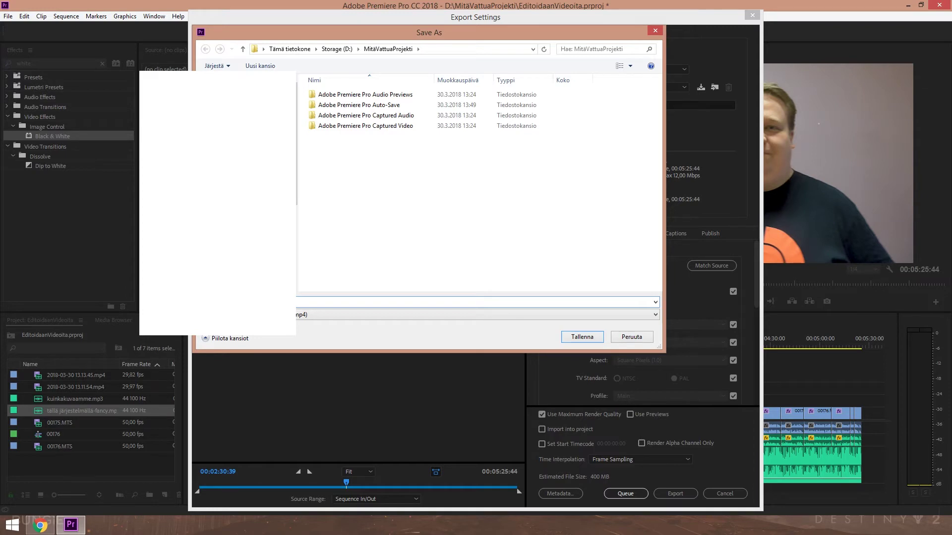
{"action": "left_click", "coordinate": [342, 106]}
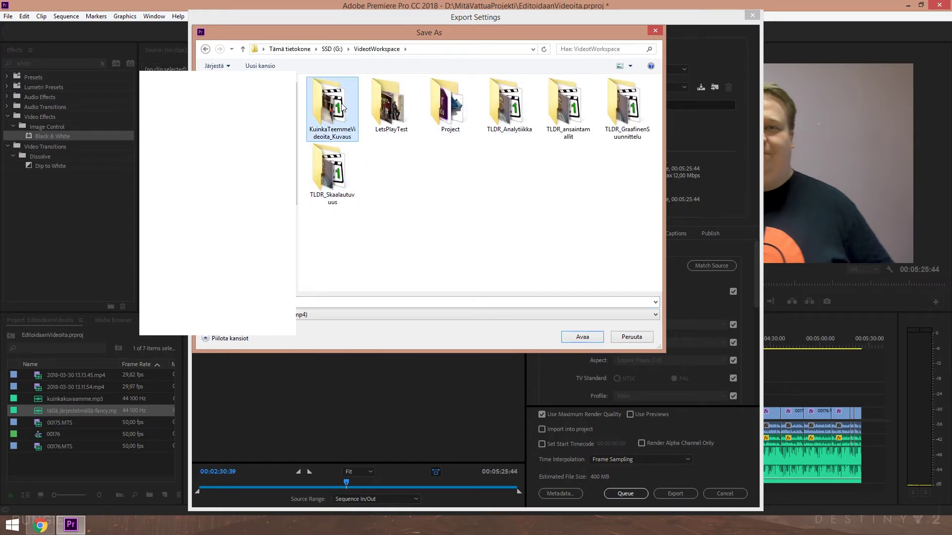
{"action": "double_click", "coordinate": [342, 107]}
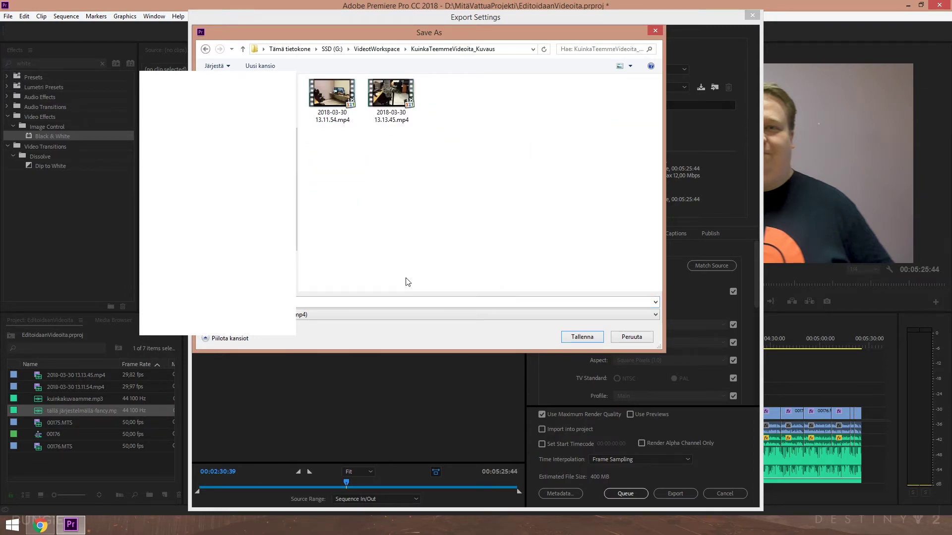
{"action": "type", "text": "k"}
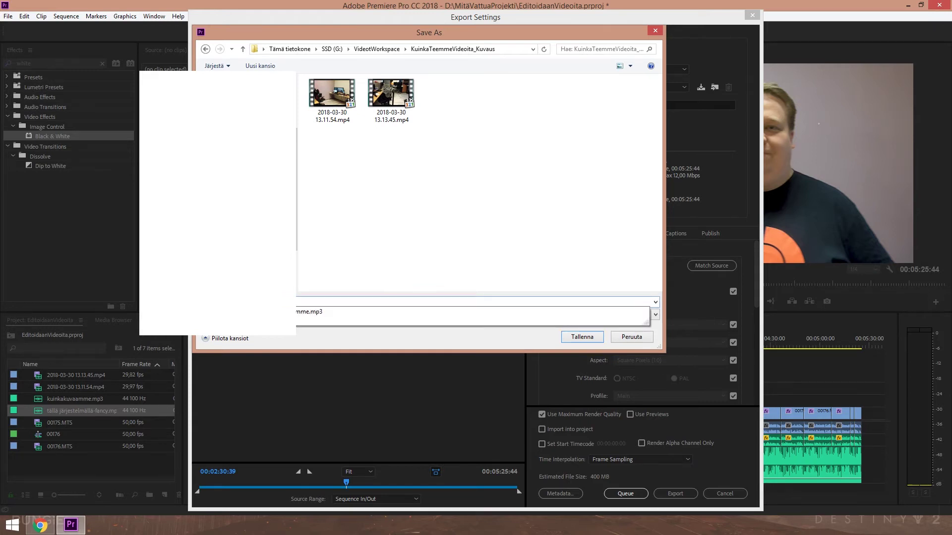
{"action": "type", "text": "me"}
{"action": "key", "text": "Return"}
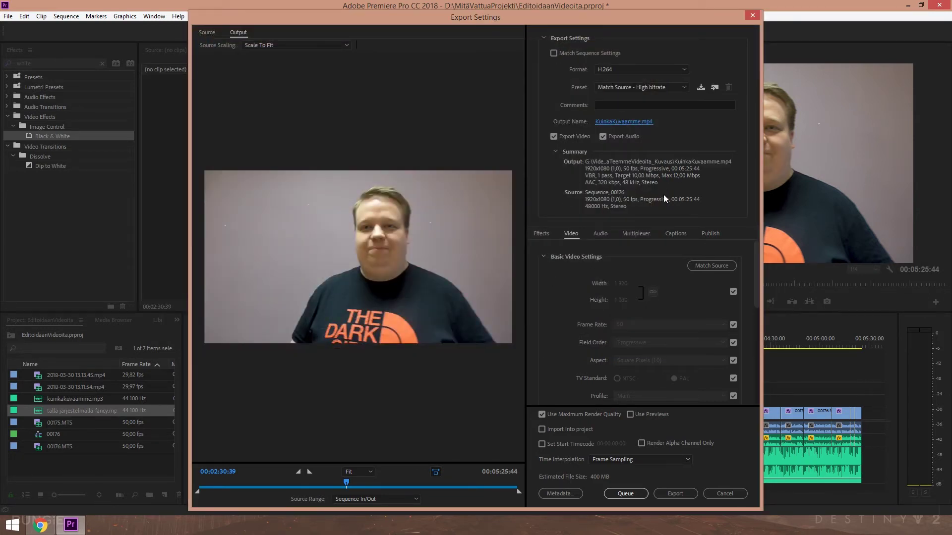
- Turn on Render at Maximum Depth in the Video export settings
{"action": "left_click_drag", "start_coordinate": [754, 280], "coordinate": [755, 285]}
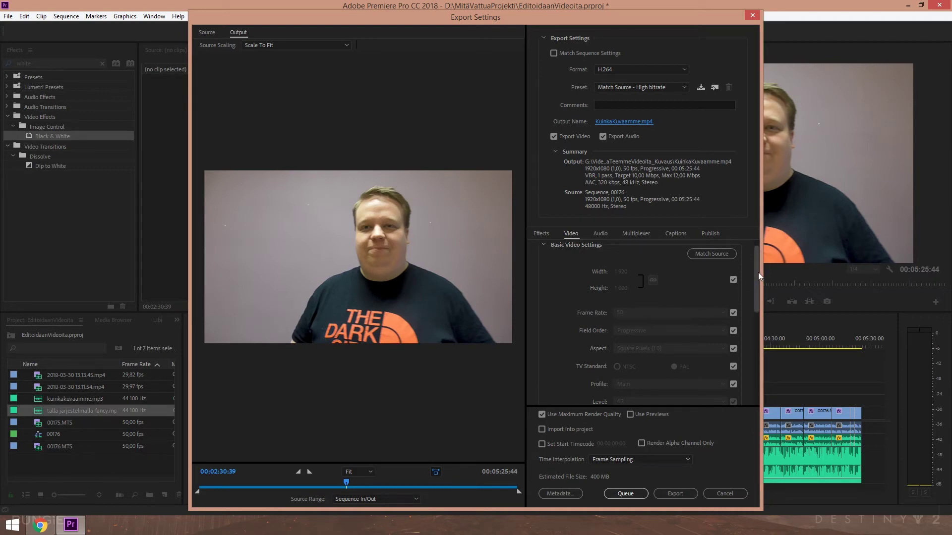
{"action": "left_click_drag", "start_coordinate": [756, 276], "coordinate": [755, 309]}
{"action": "scroll", "coordinate": [738, 339], "scroll_direction": "down", "scroll_amount": 1}
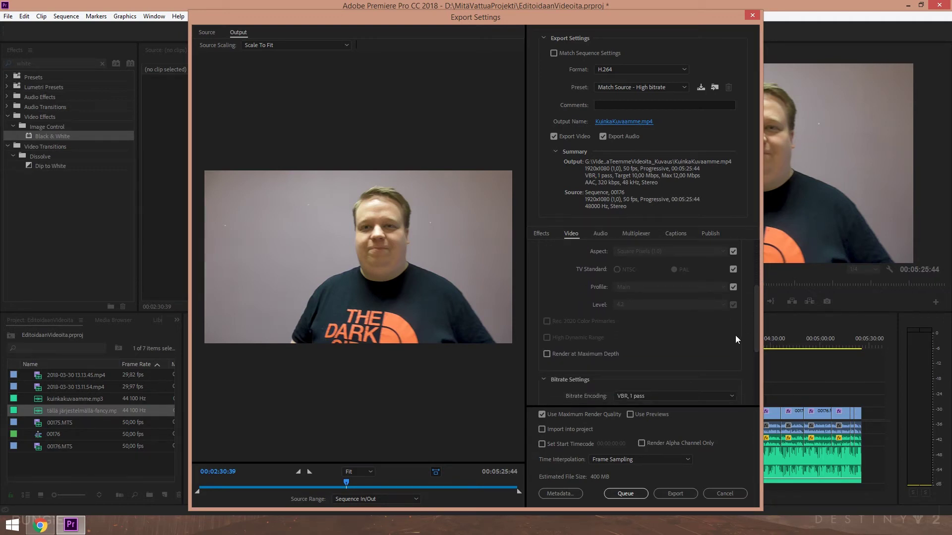
{"action": "left_click", "coordinate": [601, 355]}
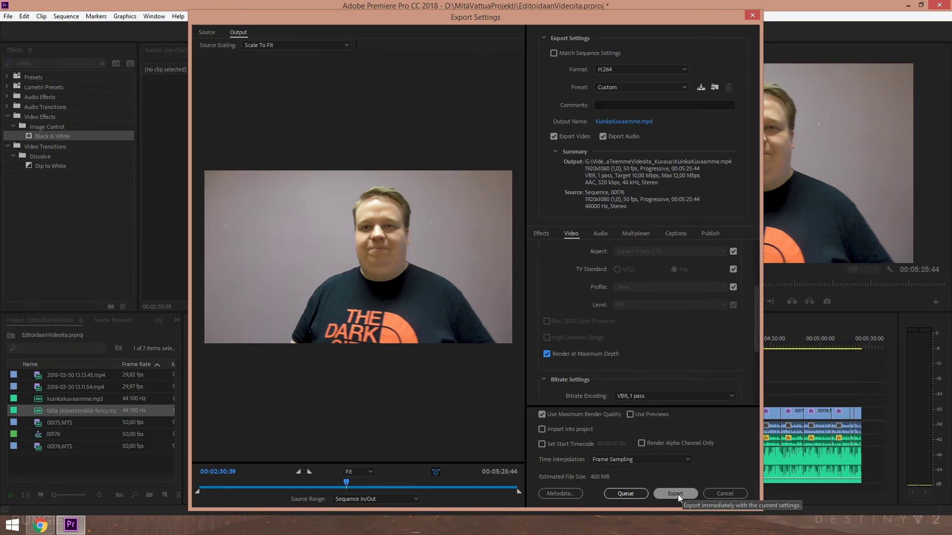
- Queue the KuinkaKuvaamme.mp4 export to Adobe Media Encoder
{"action": "left_click", "coordinate": [626, 493]}
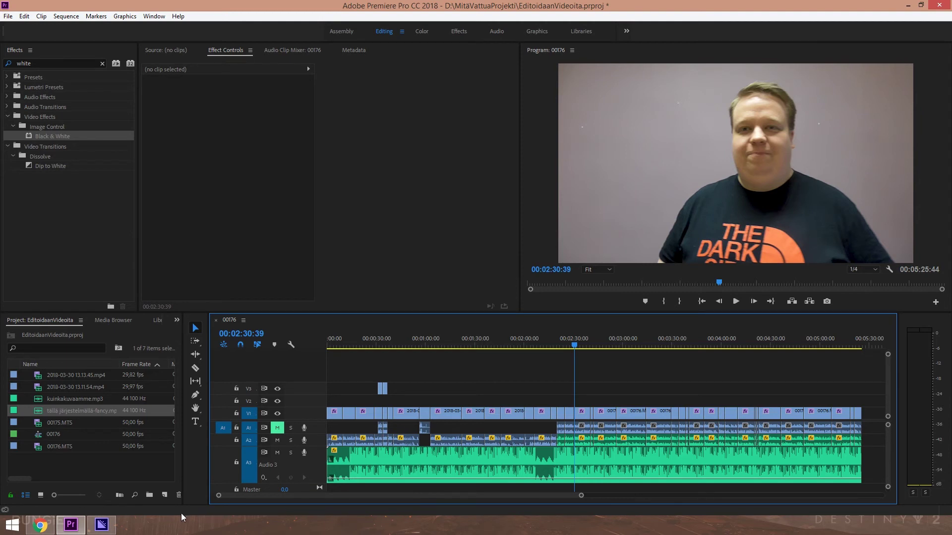
{"action": "mouse_move", "coordinate": [105, 526]}
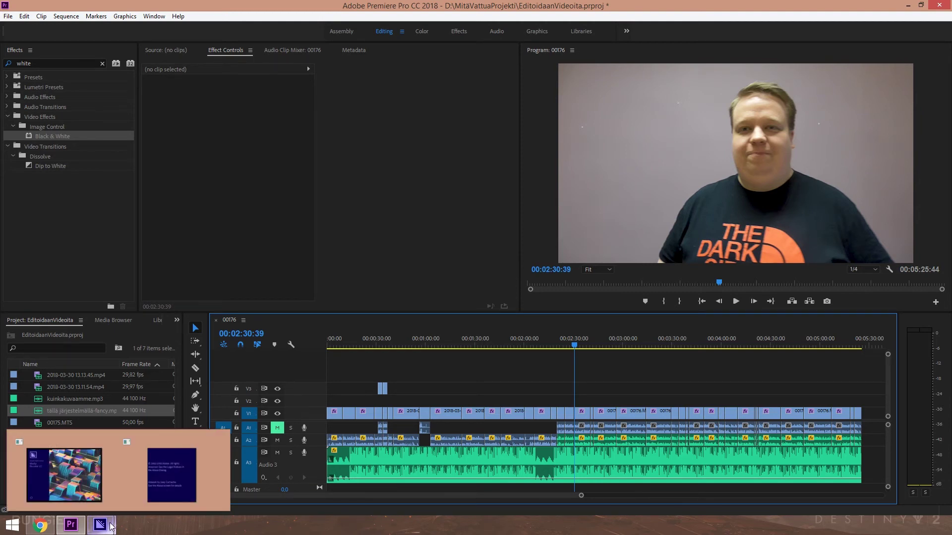